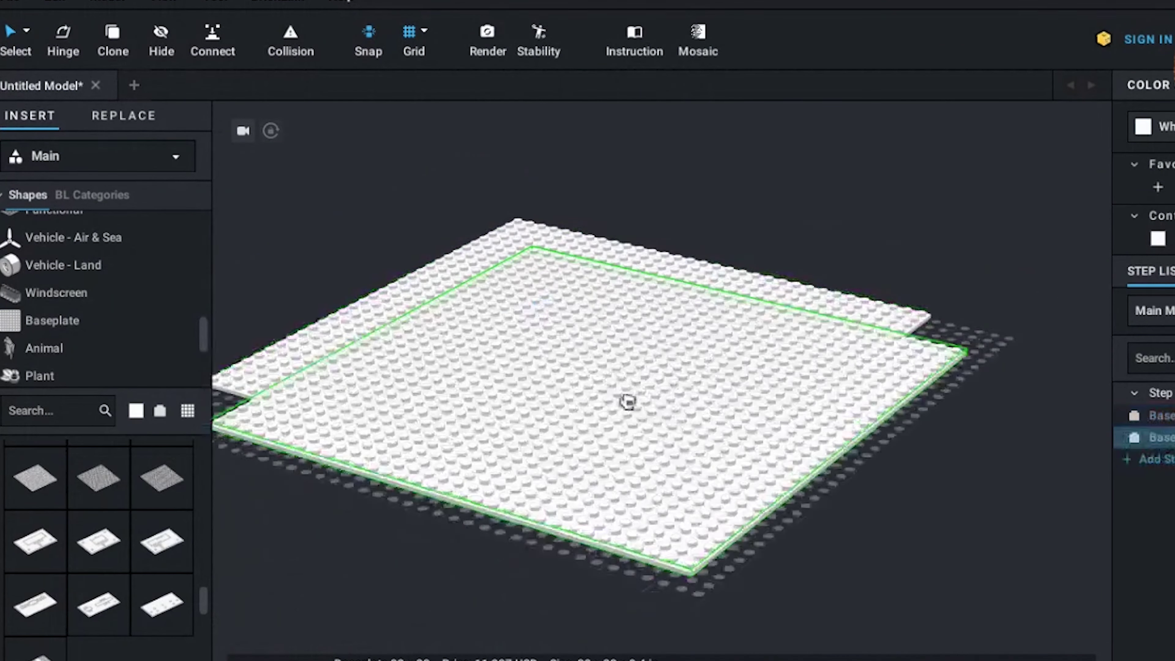
Place the second white 32x32 baseplate beside the first, and paste two copies of it to form a two-by-two layout.
drag(627, 401, 950, 479)
key(ctrl+c)
key(ctrl+v)
scroll(524, 624, down, 3)
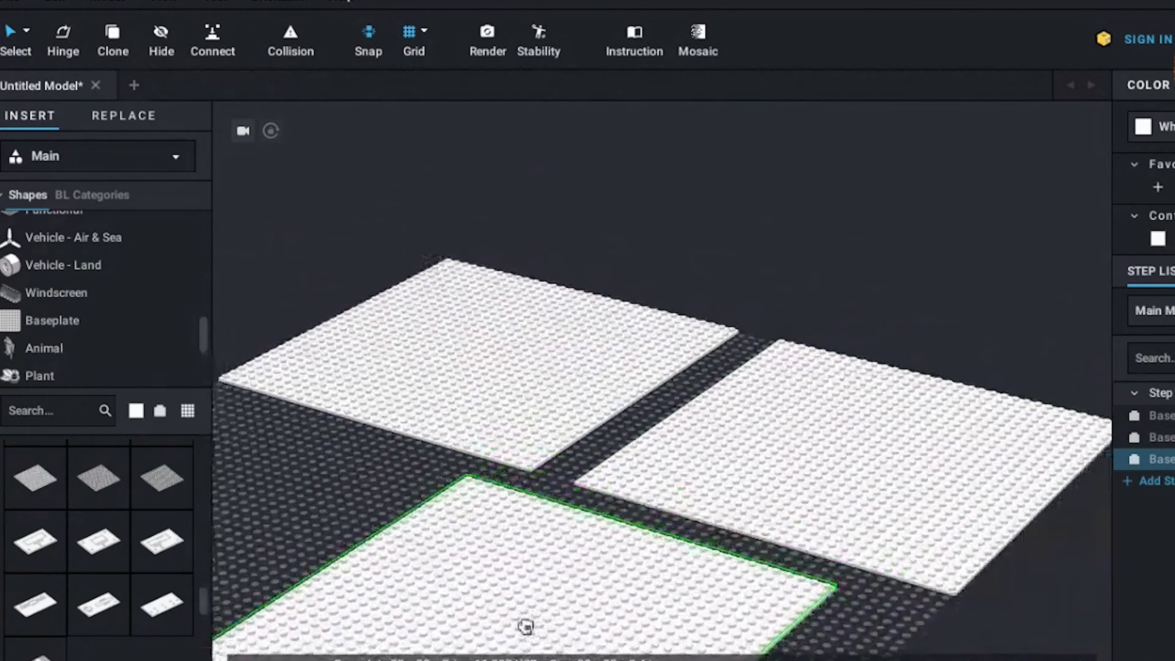
click(302, 500)
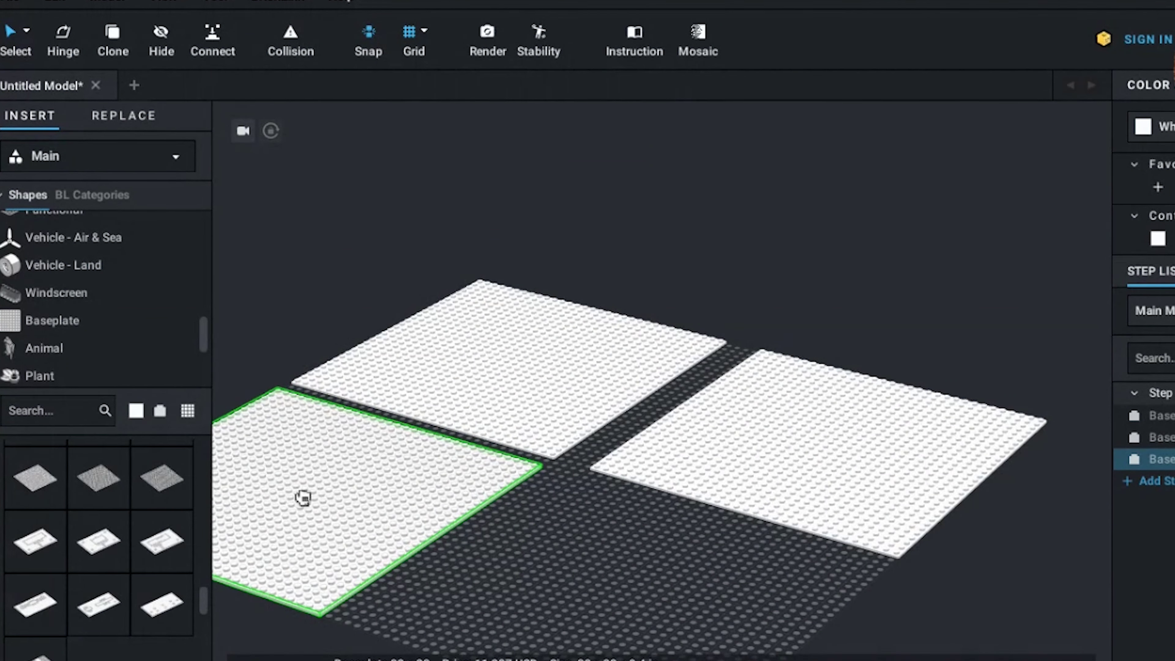
key(ctrl+v)
click(641, 600)
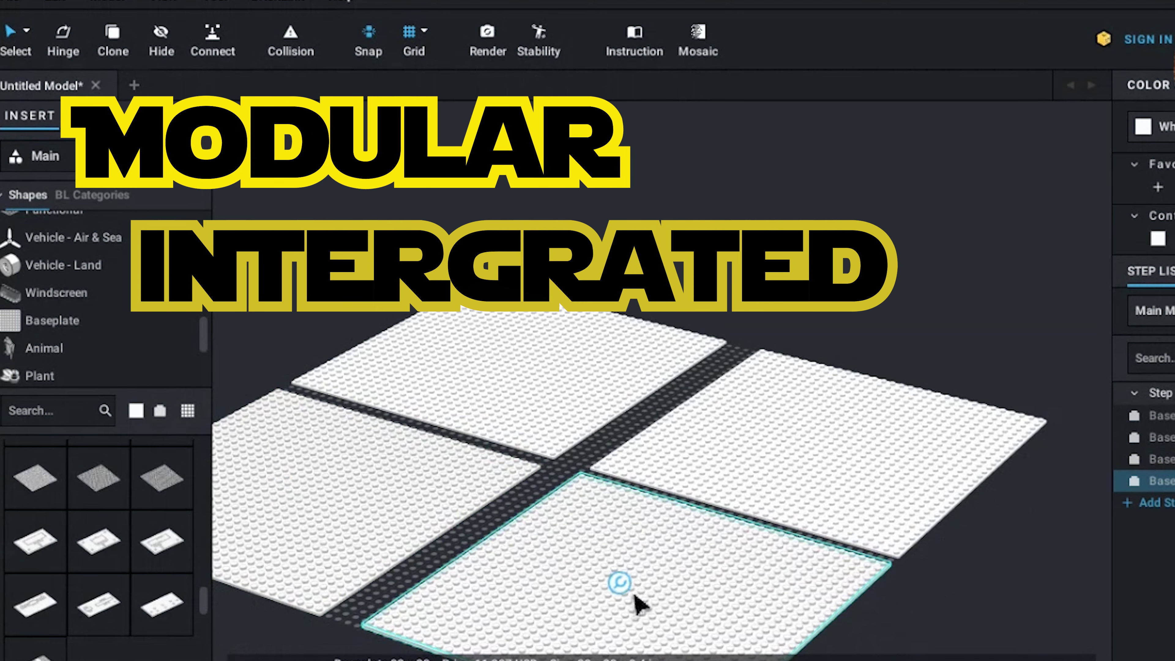
Paste two more white baseplates at the end of the layout to complete a three-by-two grid.
key(ctrl+v)
scroll(602, 579, down, 3)
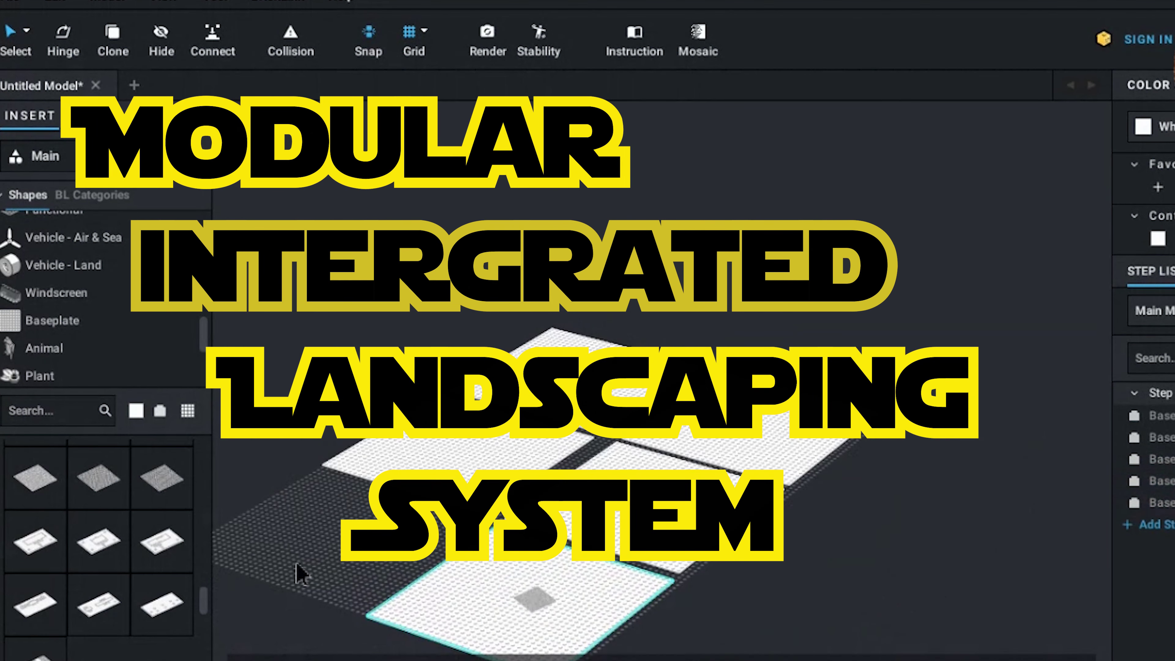
key(ctrl+v)
key(ctrl+v)
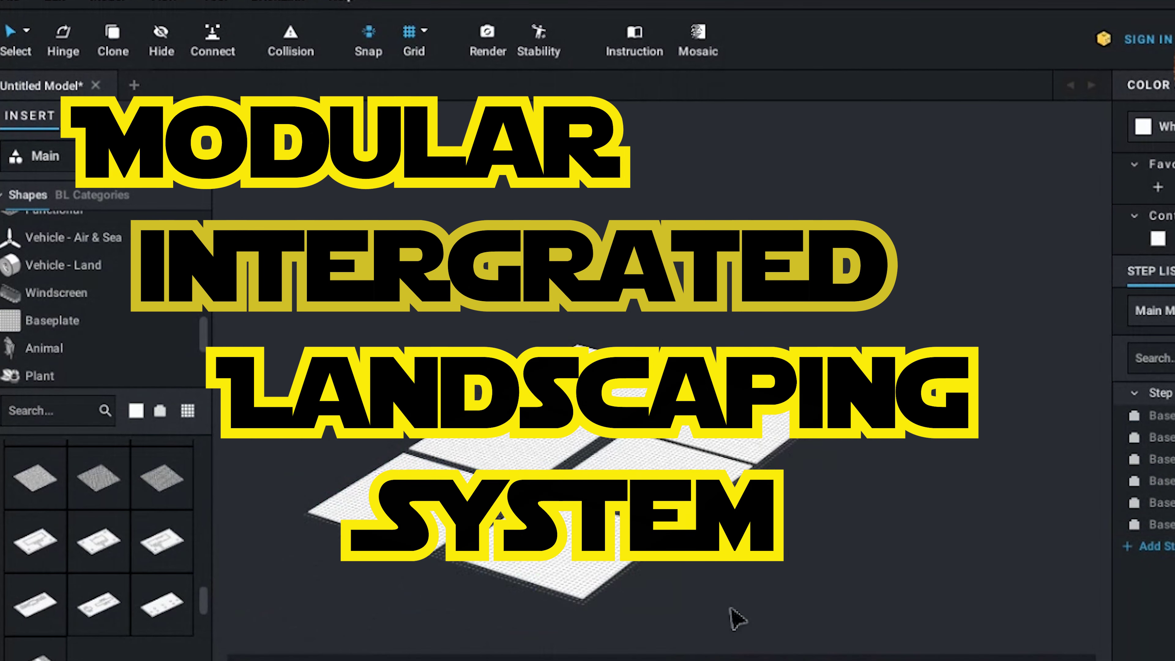
middle_drag(679, 580, 603, 577)
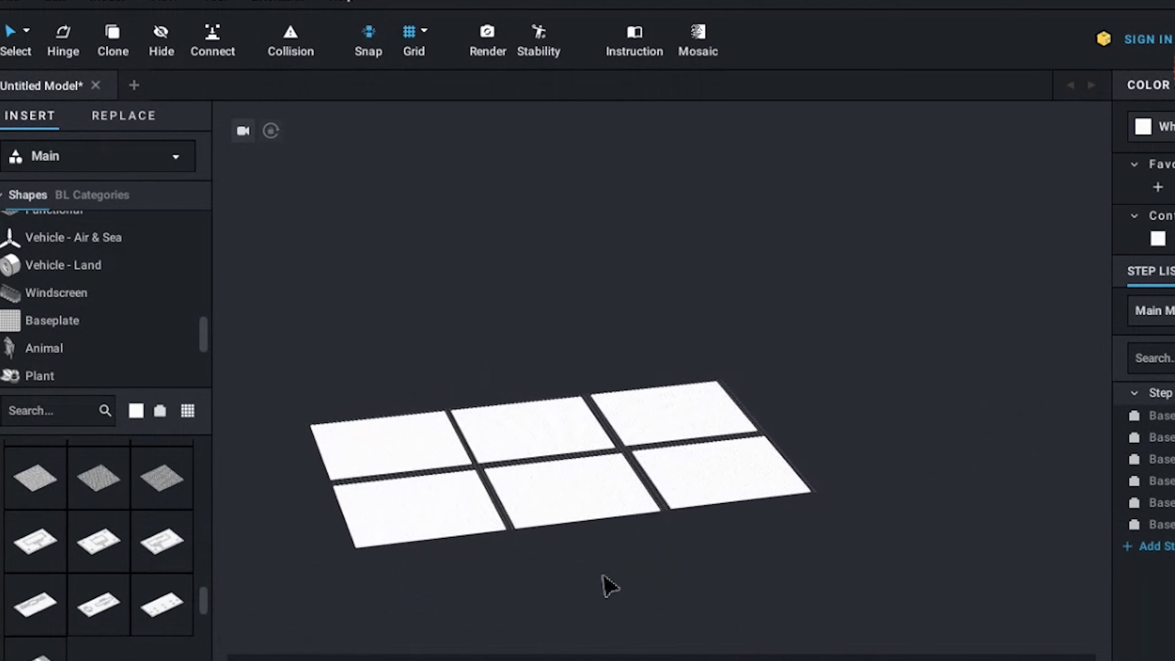
scroll(600, 577, up, 5)
middle_drag(456, 465, 739, 337)
scroll(643, 440, down, 3)
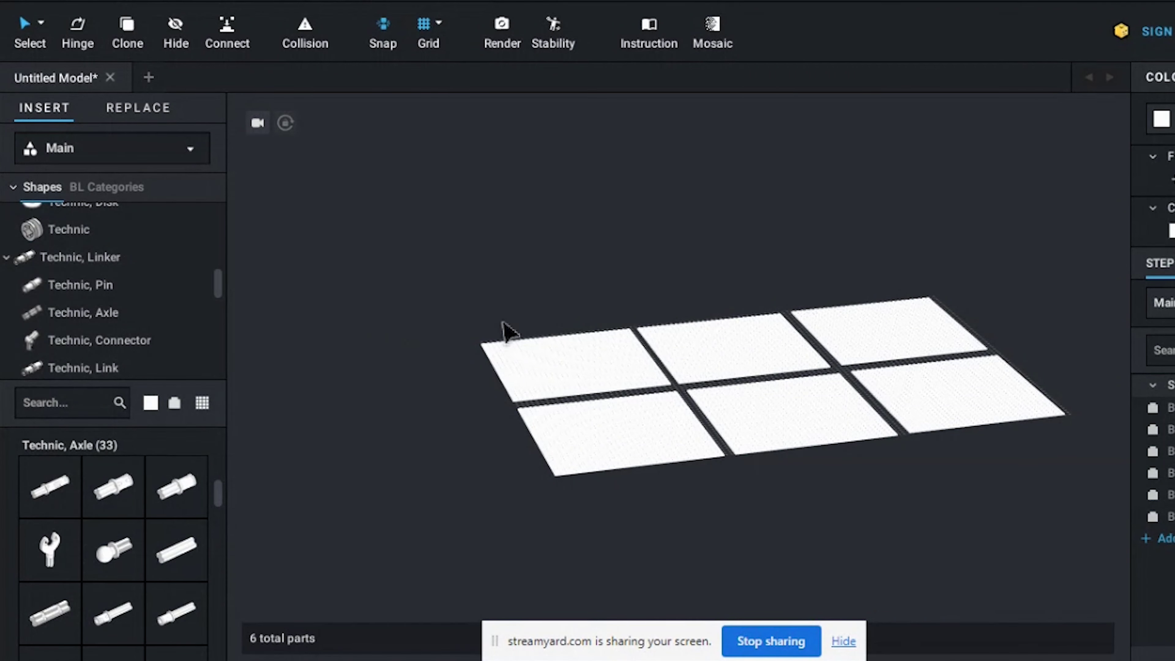
Insert a white 2x2 brick and a white 2x4 brick on the empty grid beside the baseplates.
scroll(544, 484, up, 5)
scroll(86, 317, up, 12)
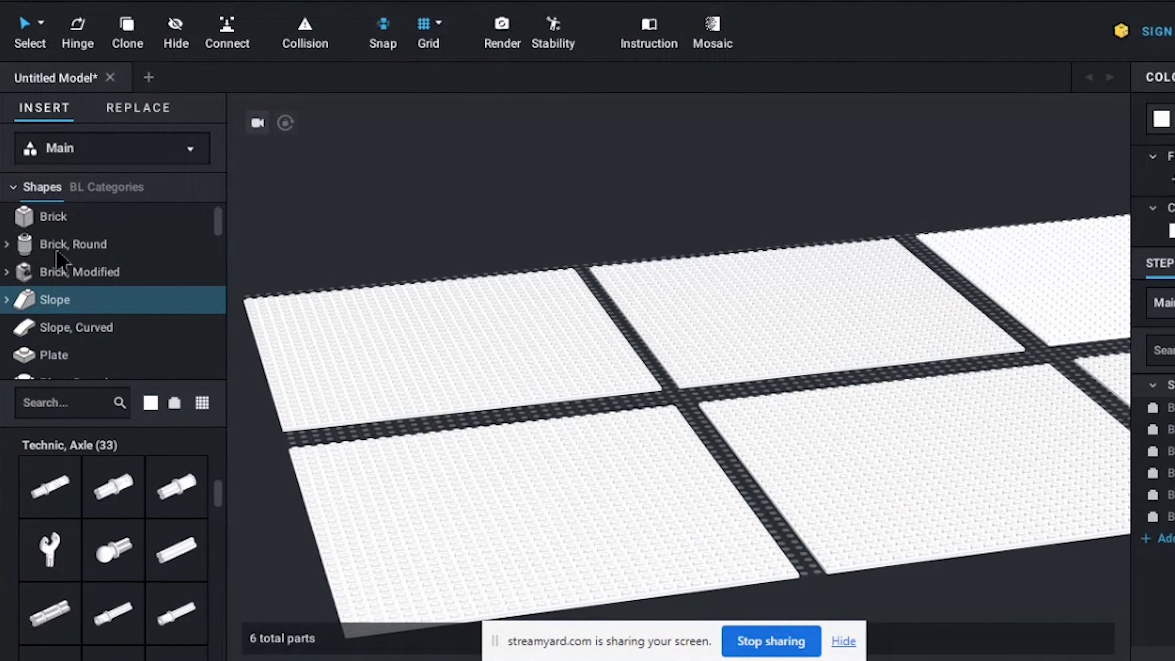
click(58, 222)
scroll(79, 458, down, 2)
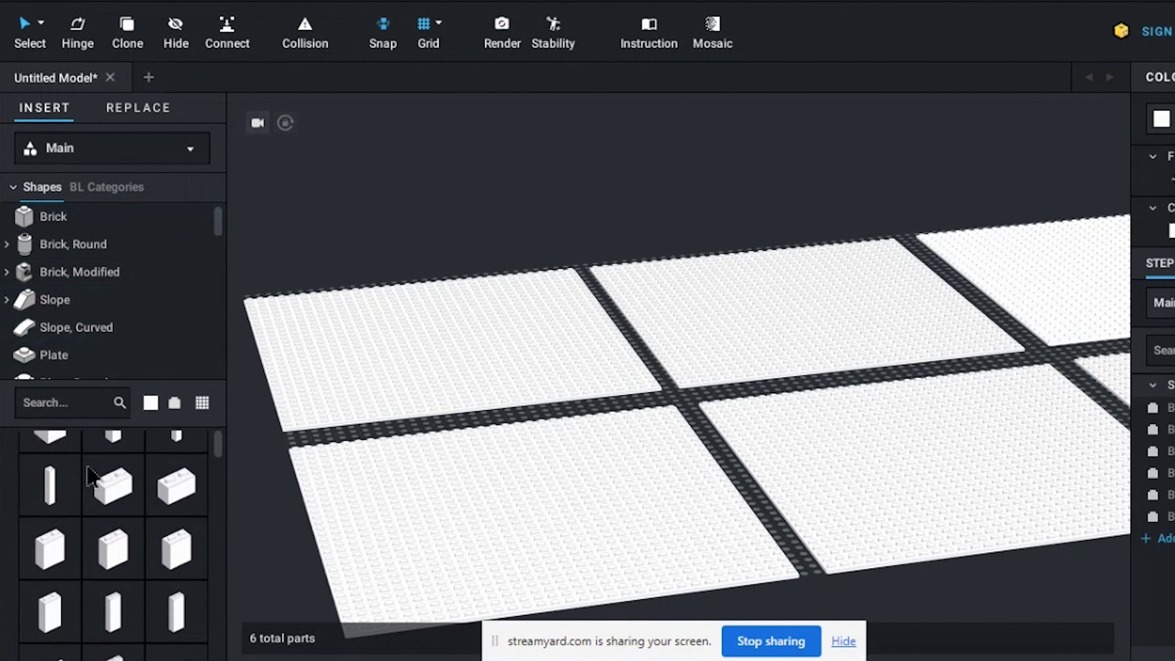
scroll(88, 477, down, 8)
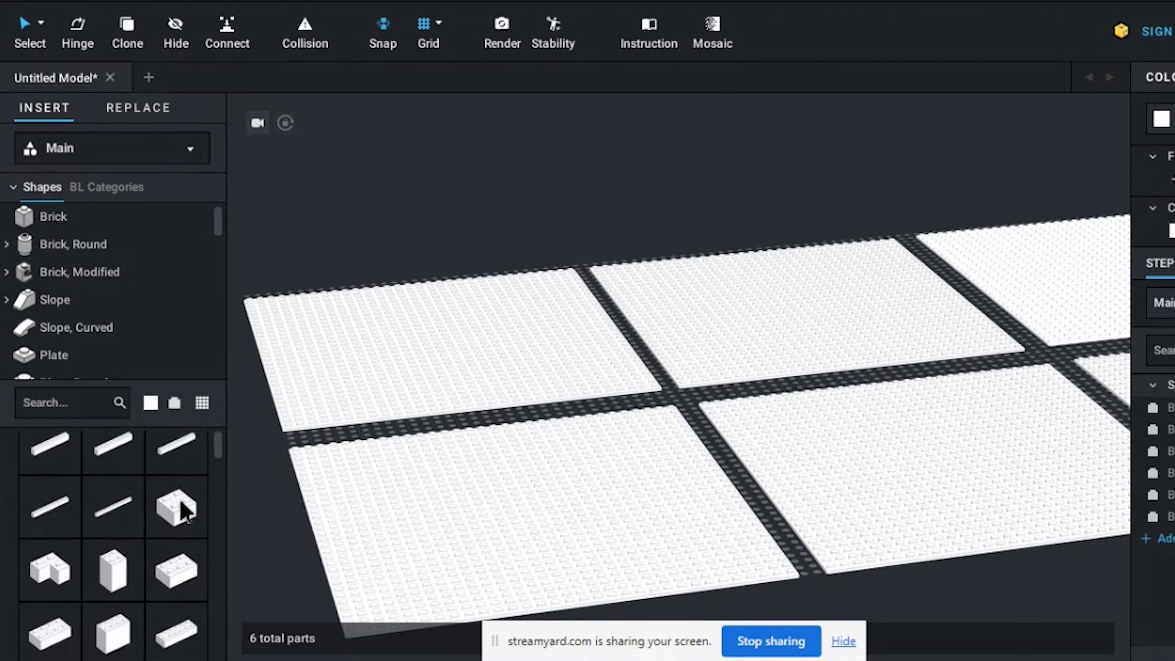
drag(255, 481, 331, 400)
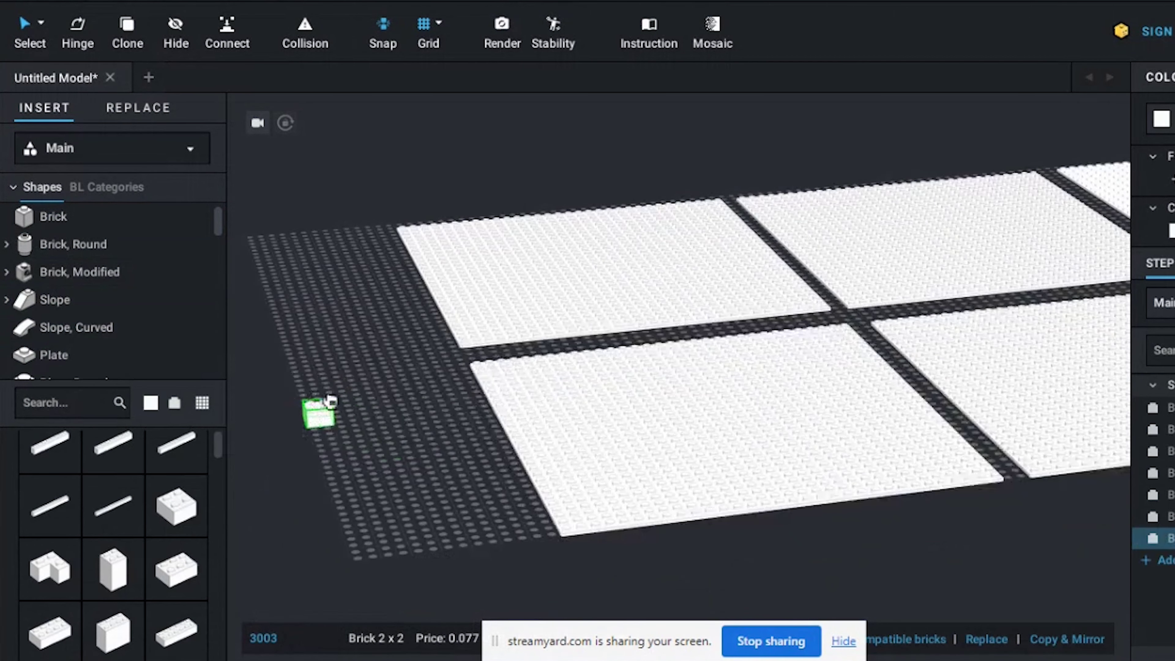
click(295, 476)
drag(70, 638, 328, 308)
click(373, 379)
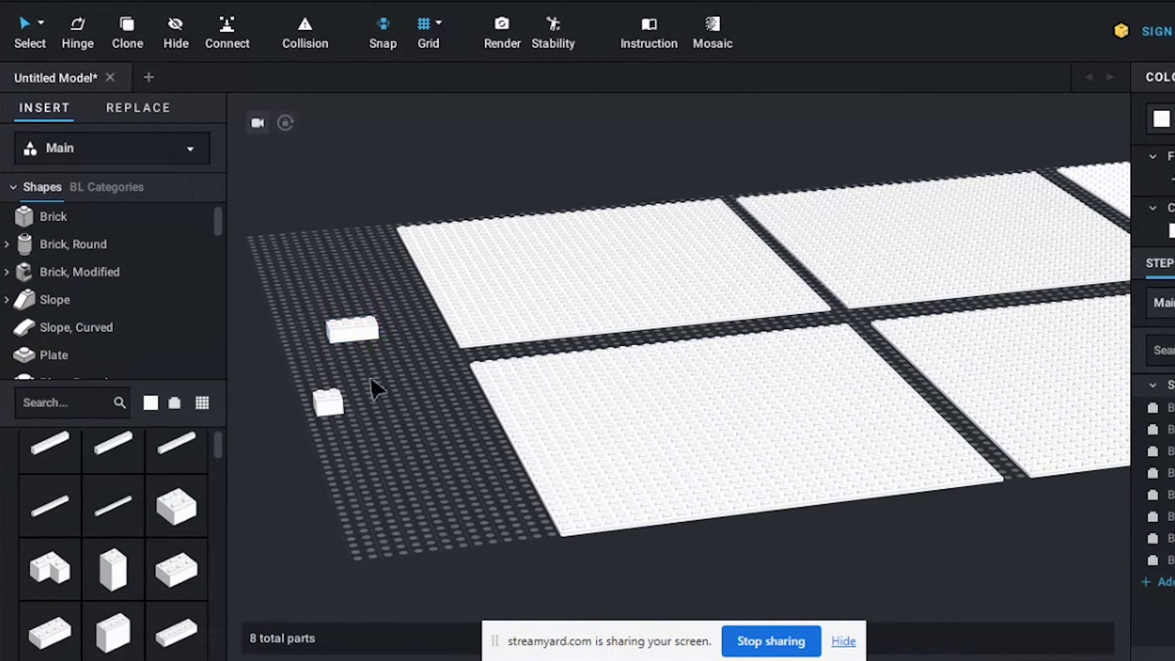
Recolour the 2x4 brick dark green and place it in the outer corner of the nearest baseplate.
scroll(351, 363, up, 3)
middle_drag(336, 356, 465, 454)
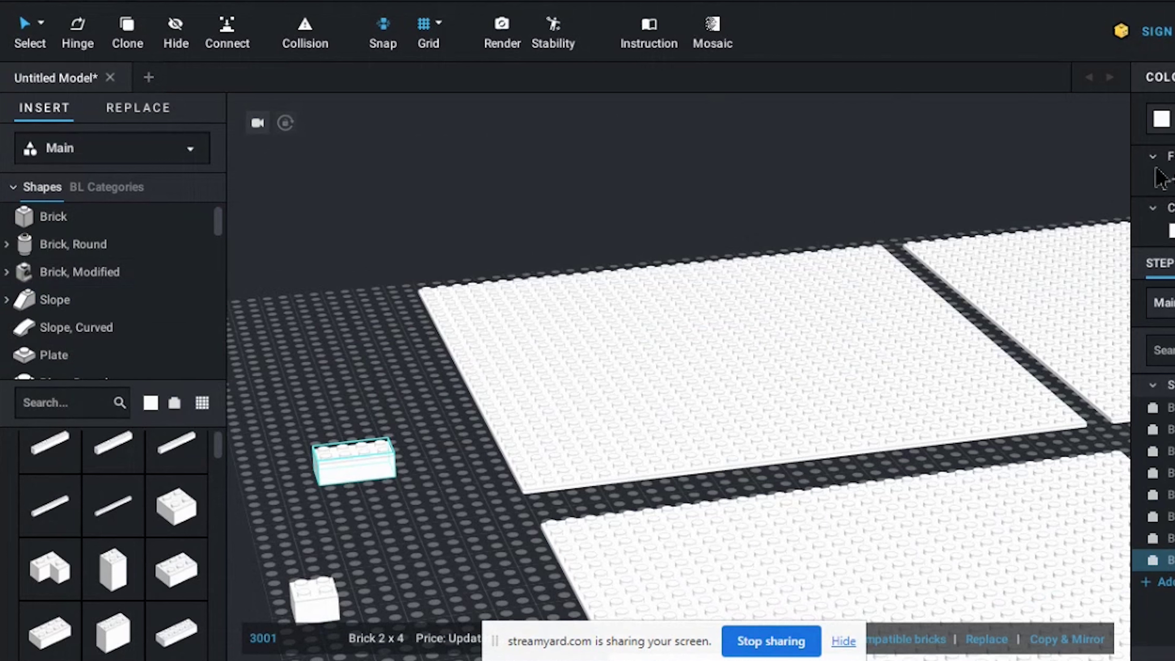
click(1161, 119)
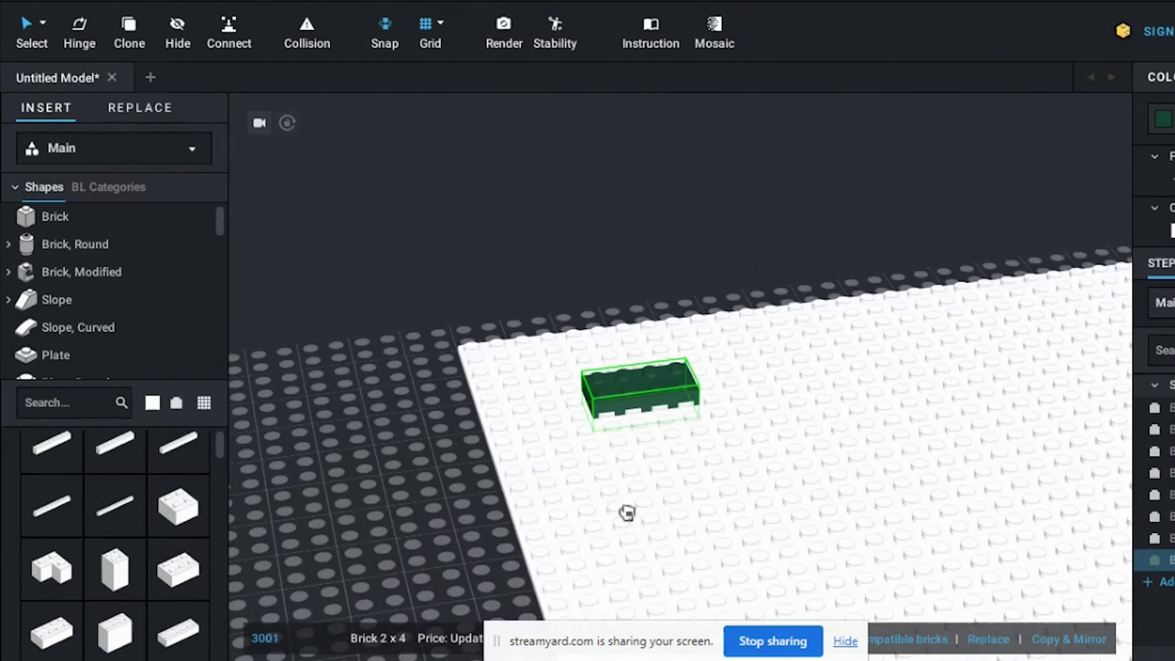
drag(627, 512, 562, 319)
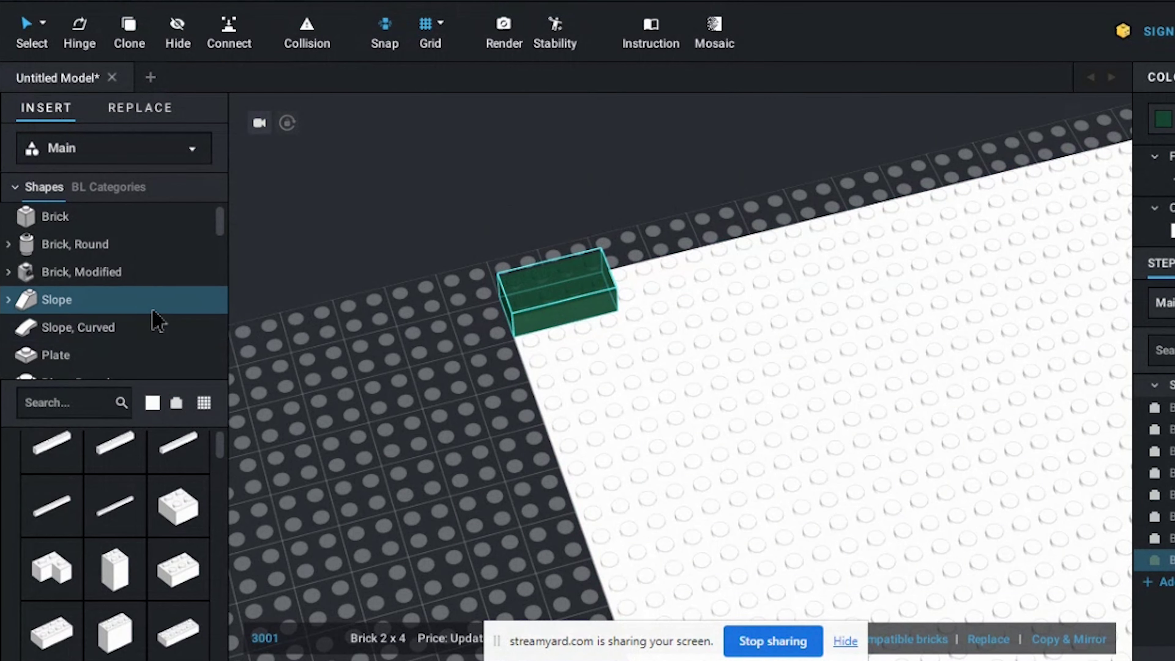
Insert a 16x16 plate on the empty grid next to the baseplate with the green brick.
scroll(150, 315, down, 1)
click(142, 340)
scroll(141, 343, down, 2)
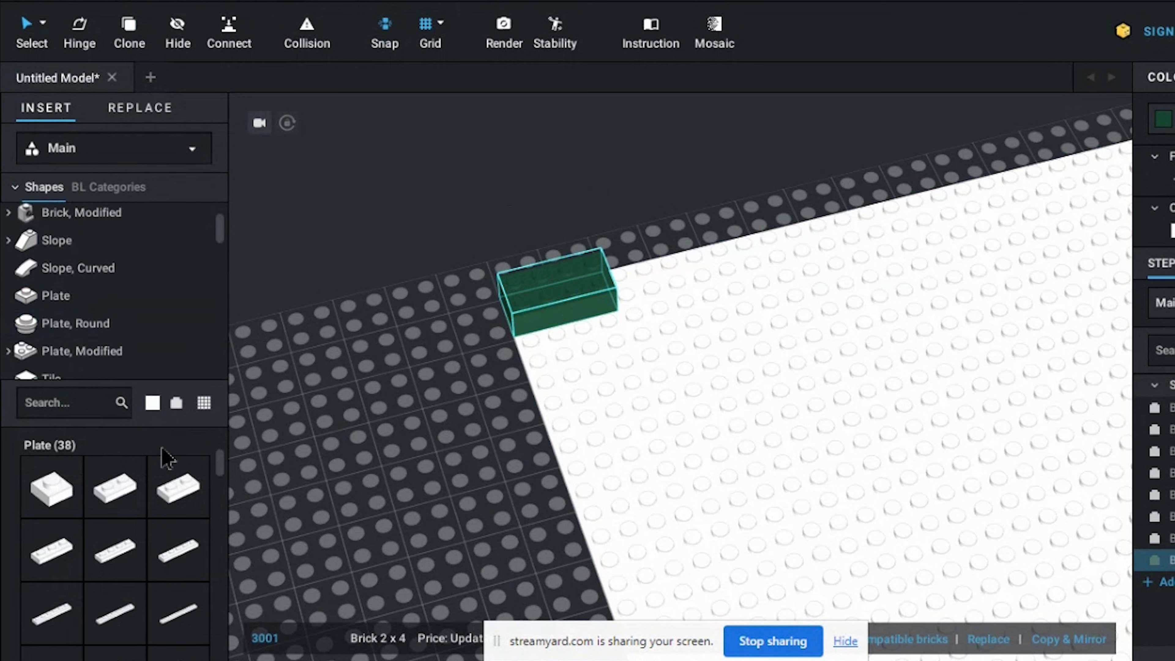
scroll(157, 463, down, 3)
scroll(147, 486, down, 5)
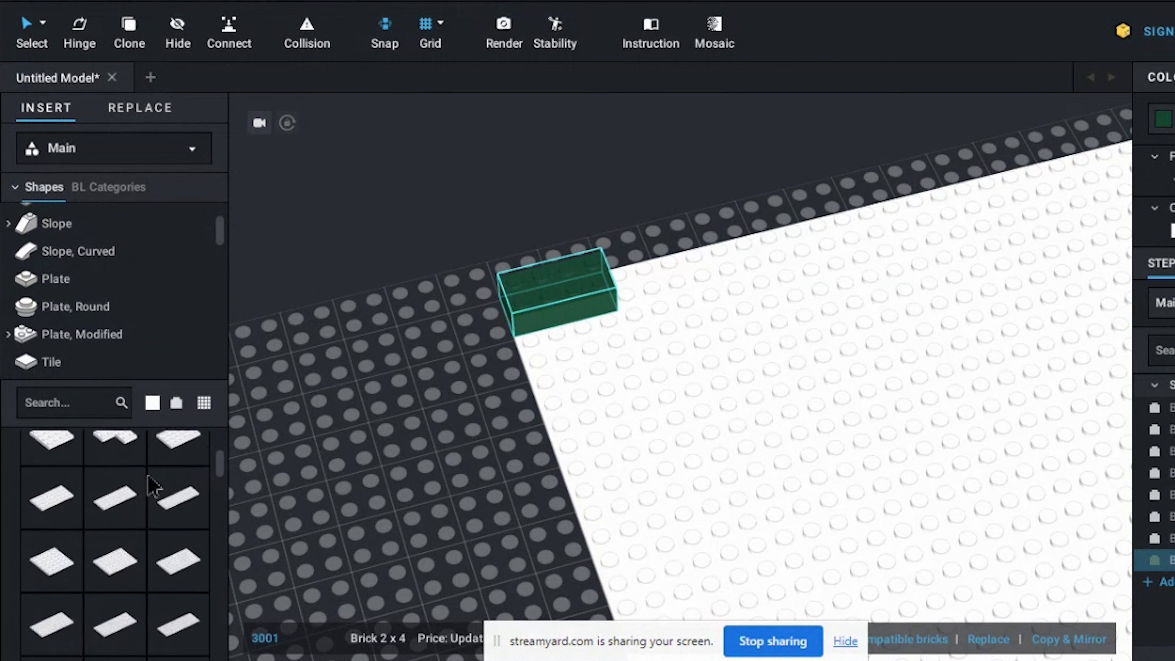
click(119, 608)
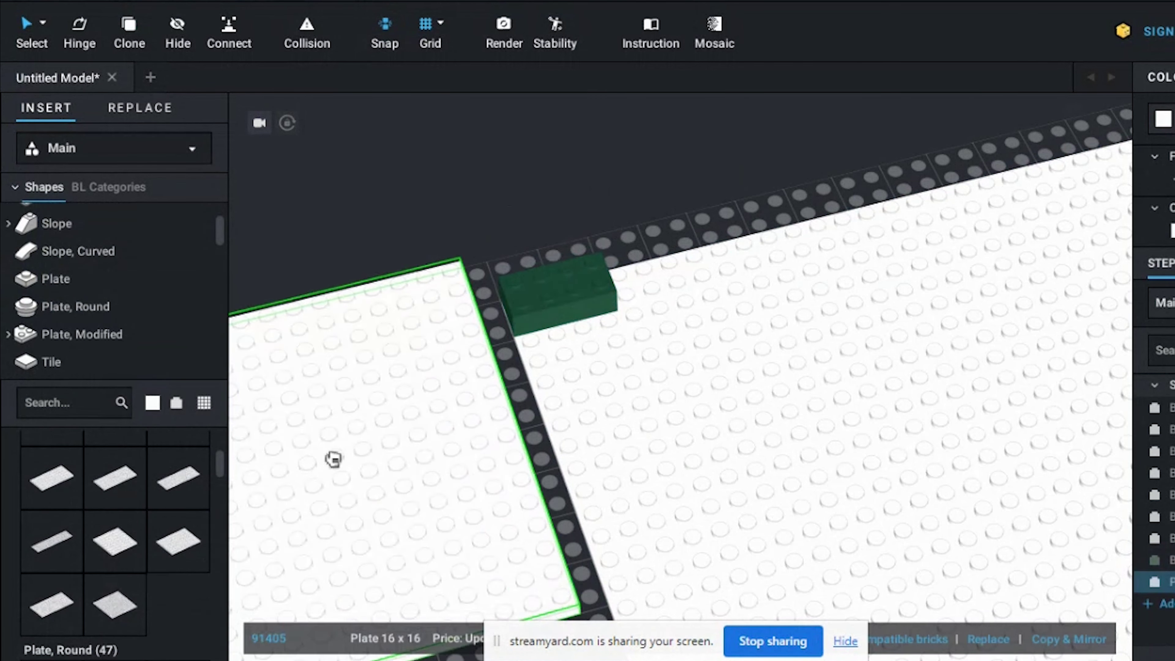
scroll(582, 284, down, 2)
click(346, 320)
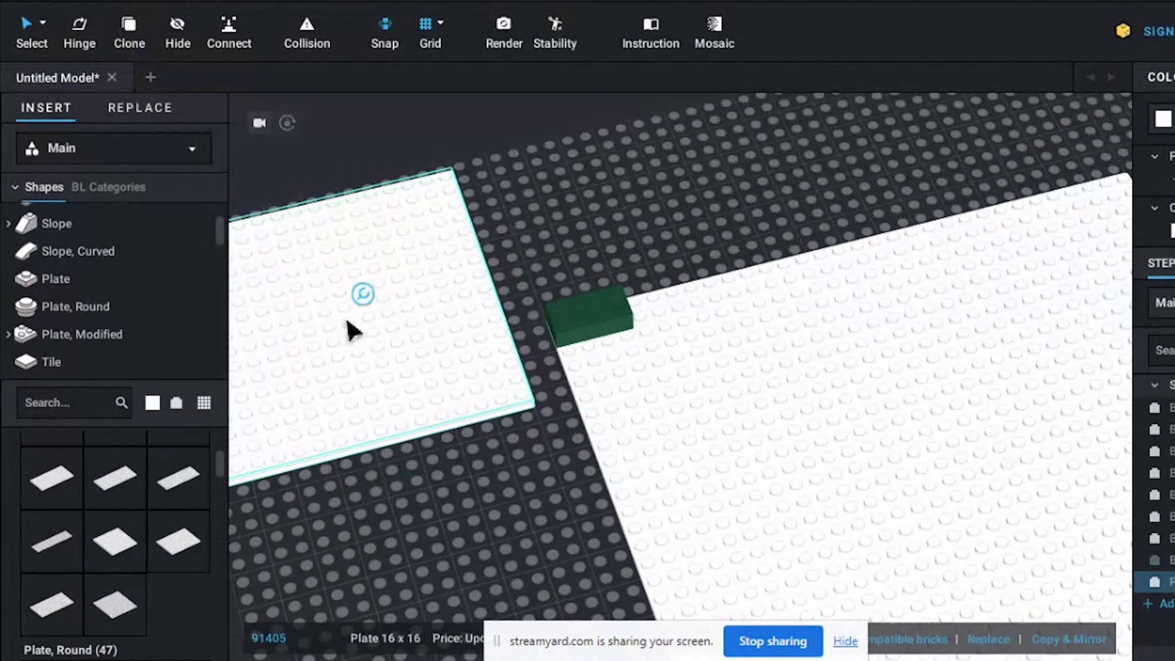
scroll(609, 220, down, 1)
key(Escape)
Recolour the 32x32 baseplate under the green brick blue.
middle_drag(631, 180, 661, 122)
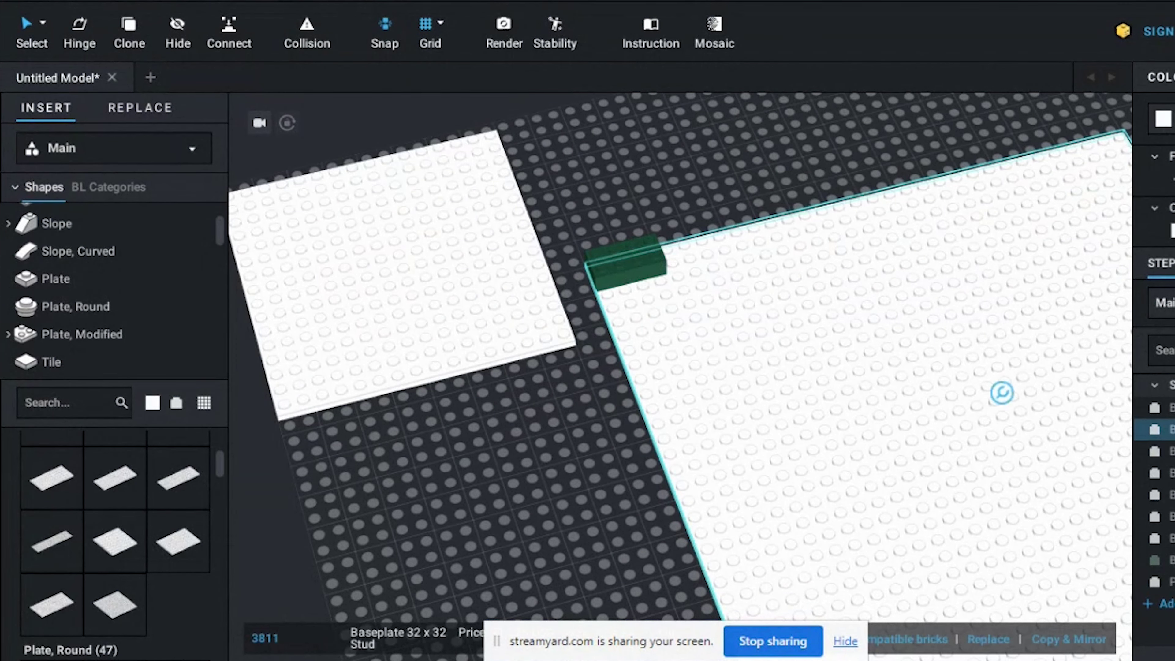
click(1162, 119)
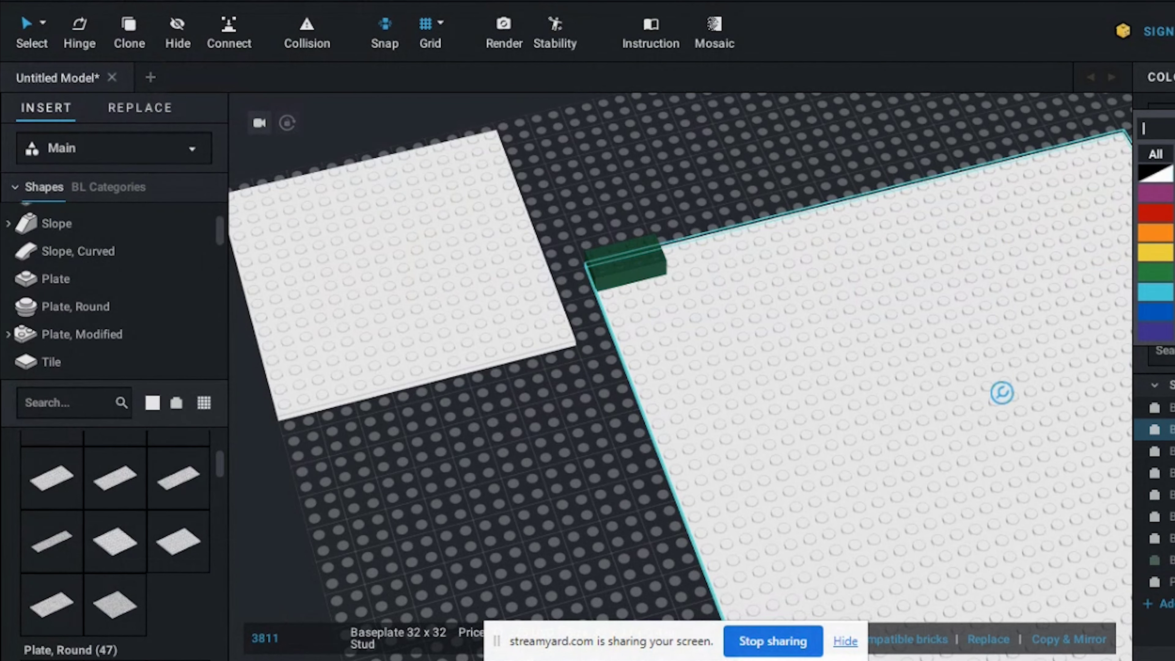
click(1170, 311)
Recolour the 16x16 plate grey and deselect it.
click(439, 333)
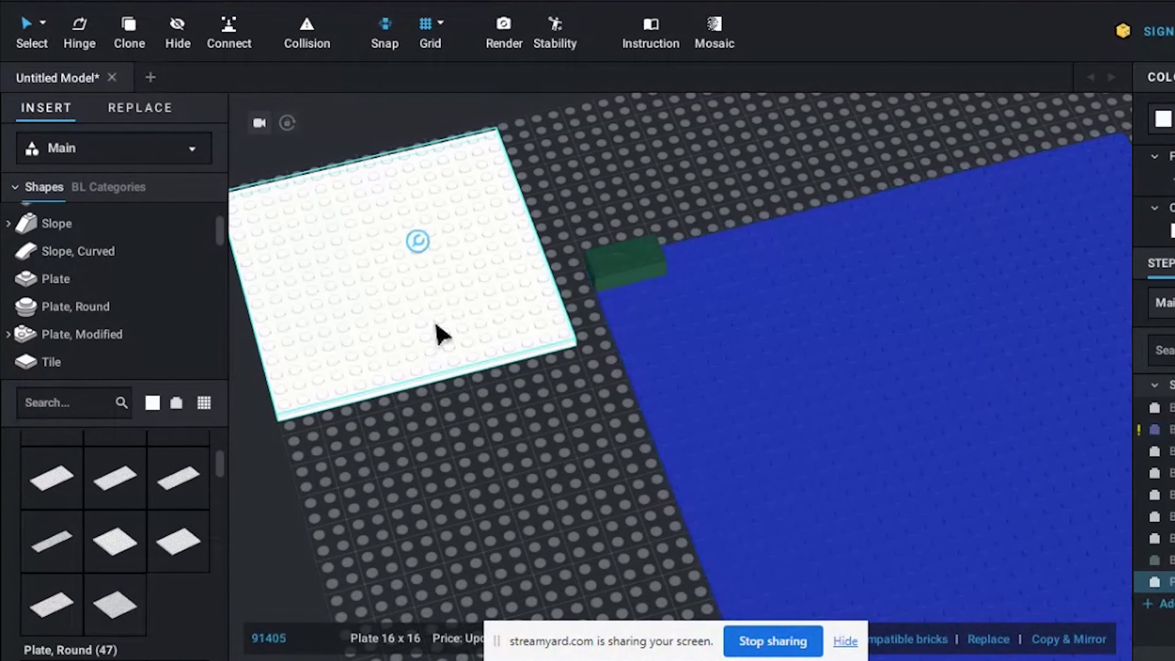
key(c)
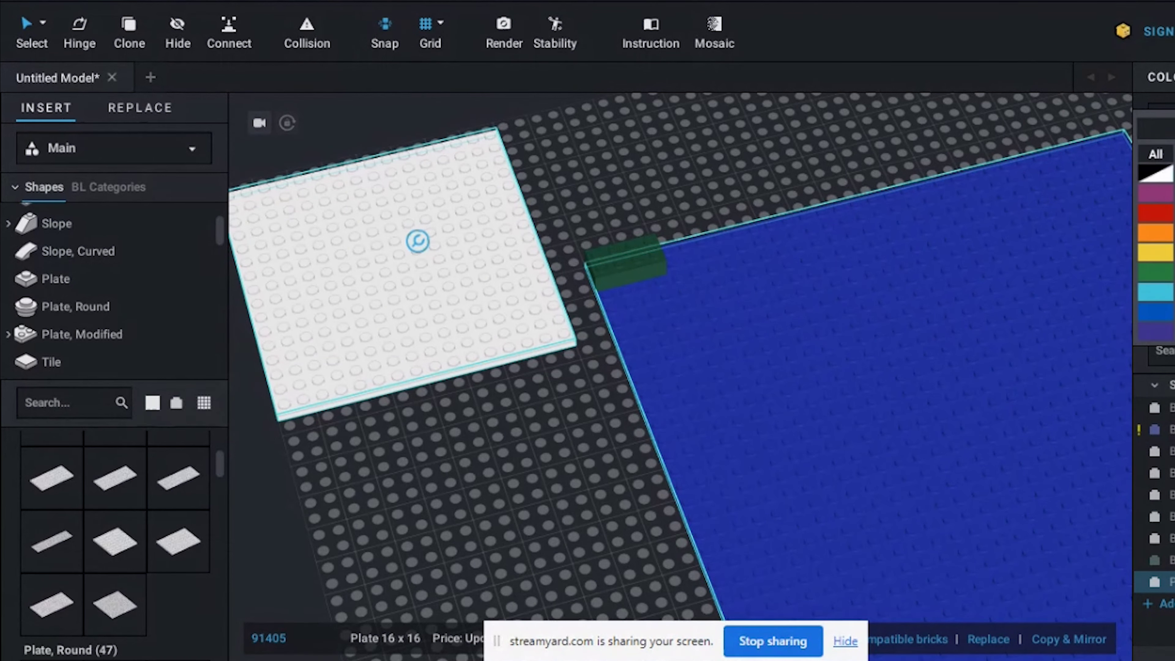
click(1170, 173)
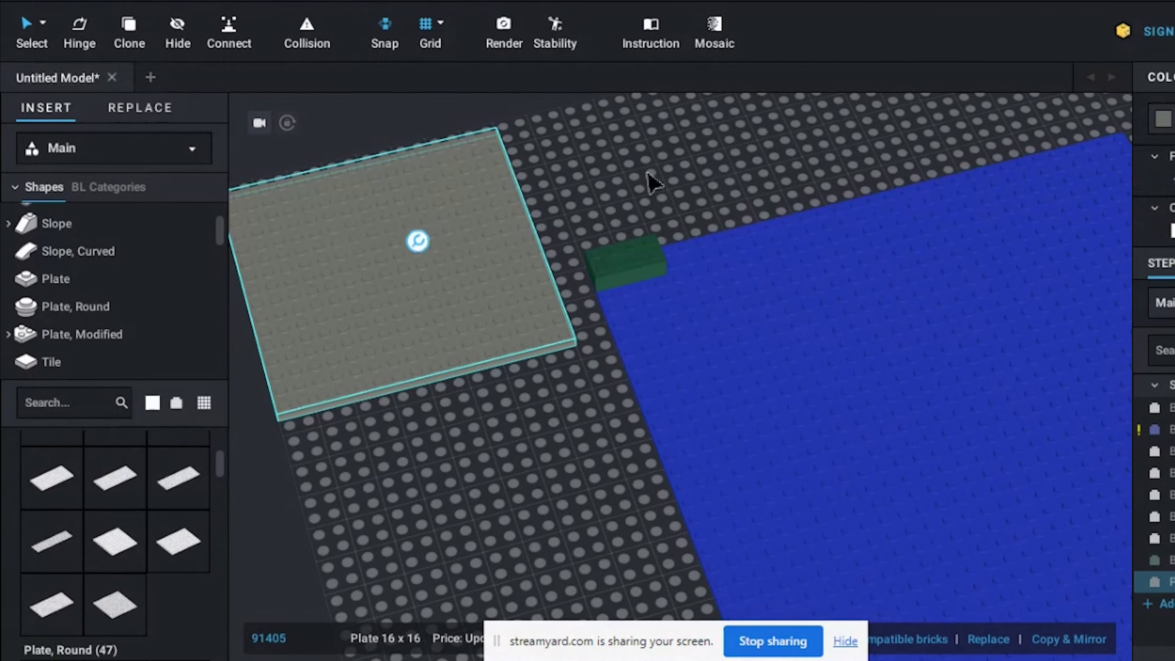
click(645, 172)
Move the grey 16x16 plate flush against the blue baseplate's edge, aligned with the corner brick.
right_drag(525, 255, 702, 490)
right_drag(749, 440, 746, 453)
middle_drag(732, 460, 599, 434)
scroll(599, 430, down, 1)
drag(542, 291, 576, 417)
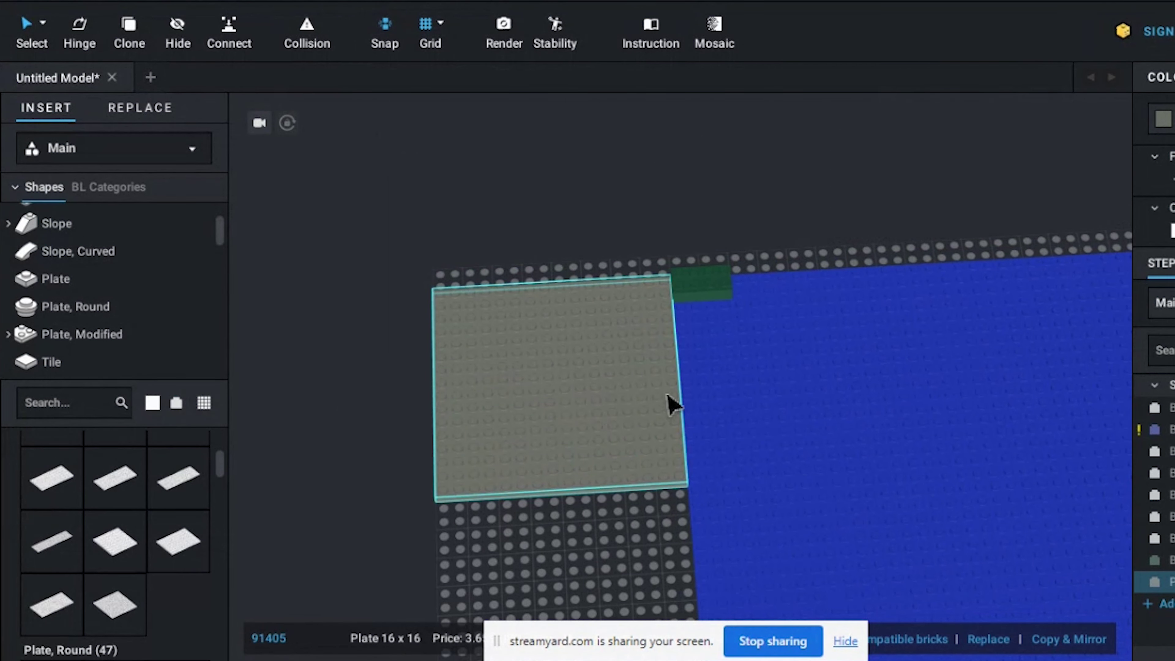
Clone the green 2x4 brick and place two copies along the blue baseplate's edge, at the middle and far end of the grey plate.
scroll(689, 363, up, 2)
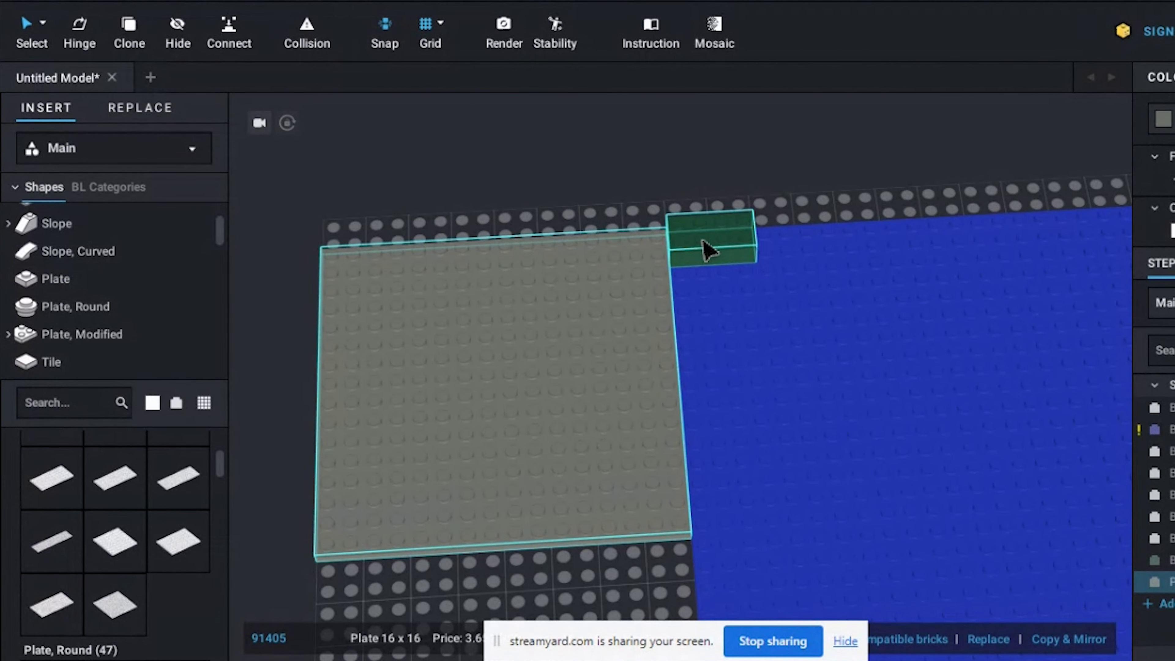
key(c)
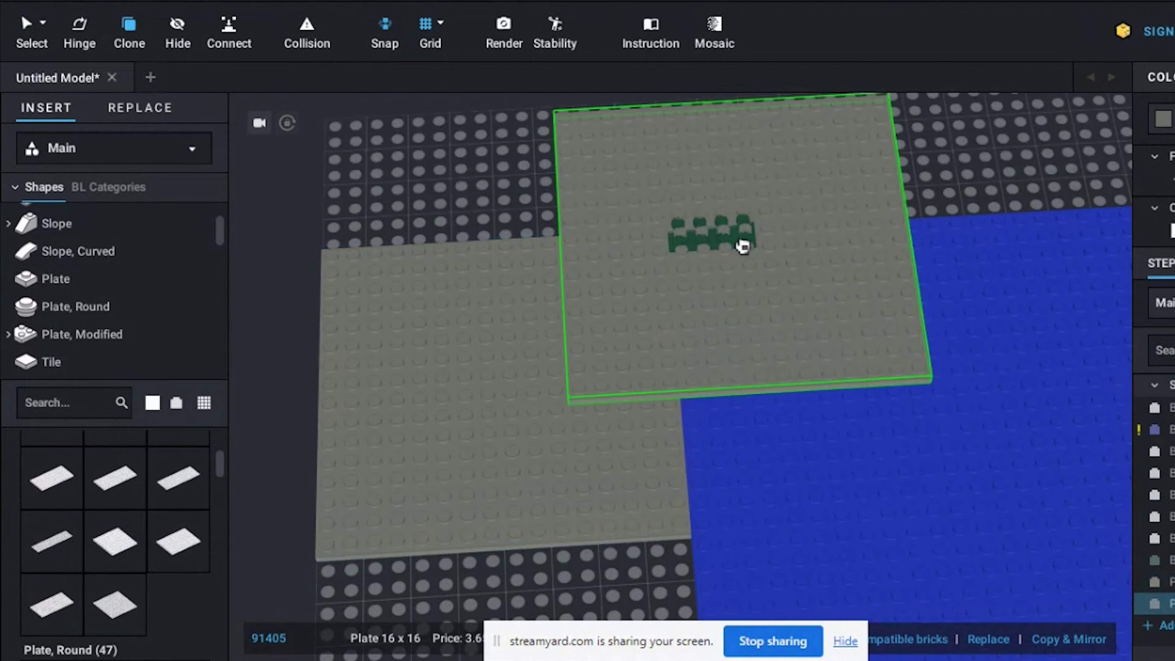
drag(742, 244, 763, 516)
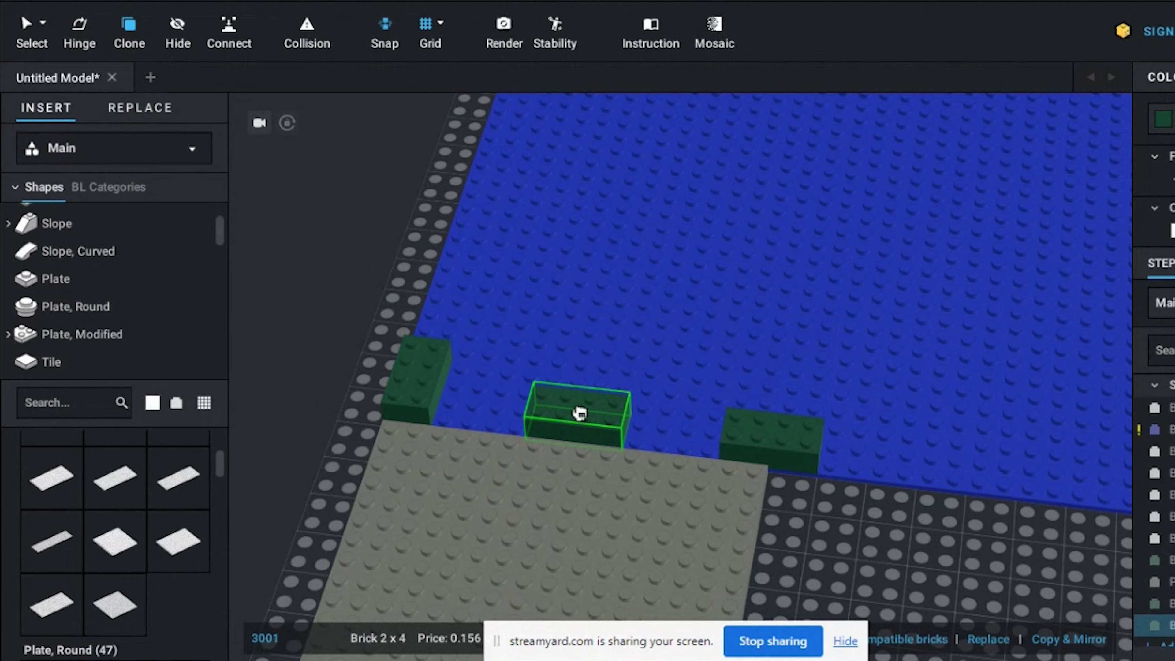
click(580, 414)
right_drag(720, 303, 655, 321)
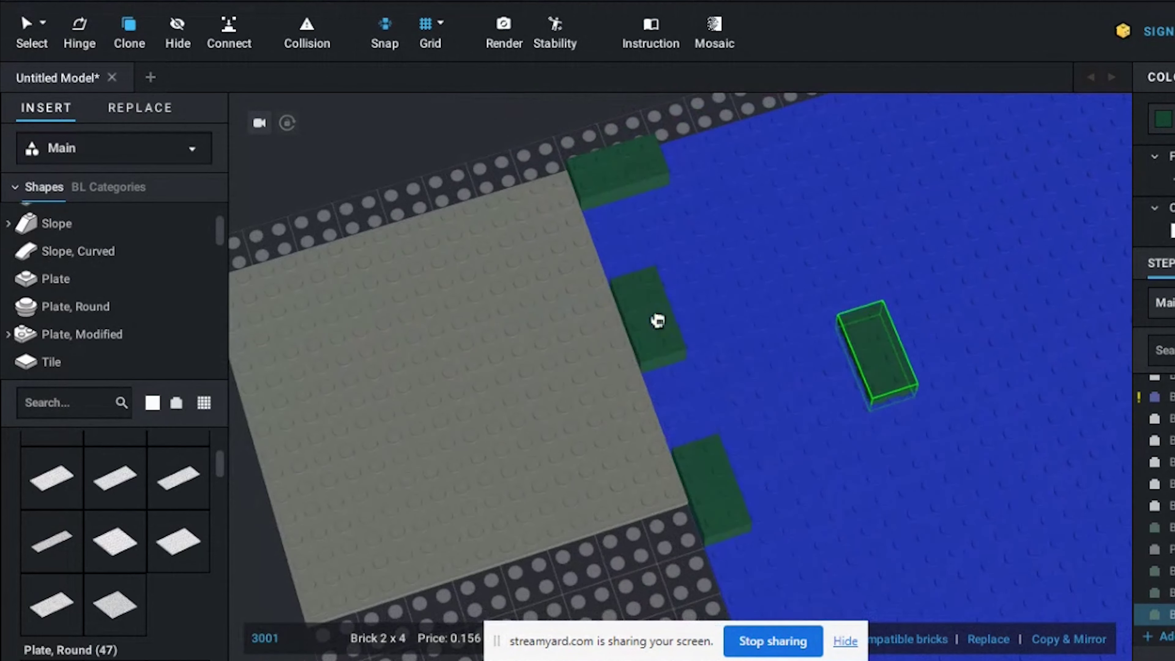
key(Escape)
Move the grey 16x16 plate to the blue baseplate's adjacent outer edge, aligned with the corner brick.
middle_drag(465, 339, 439, 457)
mouse_move(448, 419)
mouse_down()
mouse_move(547, 131)
mouse_move(564, 302)
mouse_move(651, 228)
mouse_move(704, 209)
mouse_up()
middle_drag(654, 410, 544, 212)
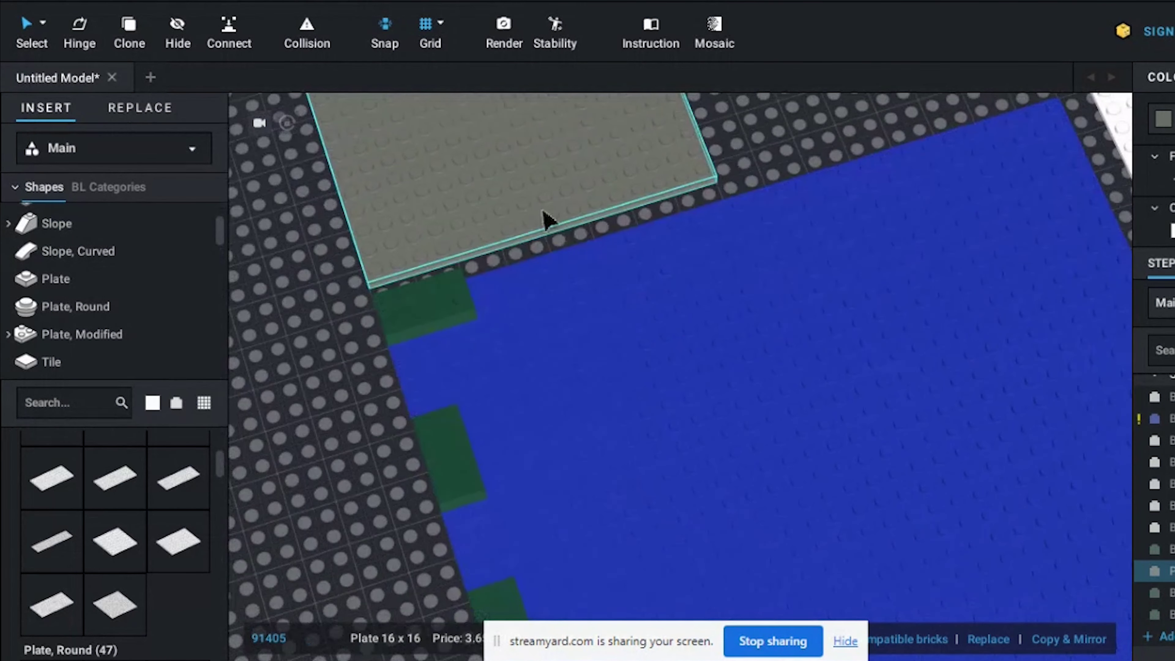
Clone the green 2x4 brick along the second edge and across the blue baseplate to support the plate's remaining sides and centre.
key(c)
drag(435, 307, 618, 262)
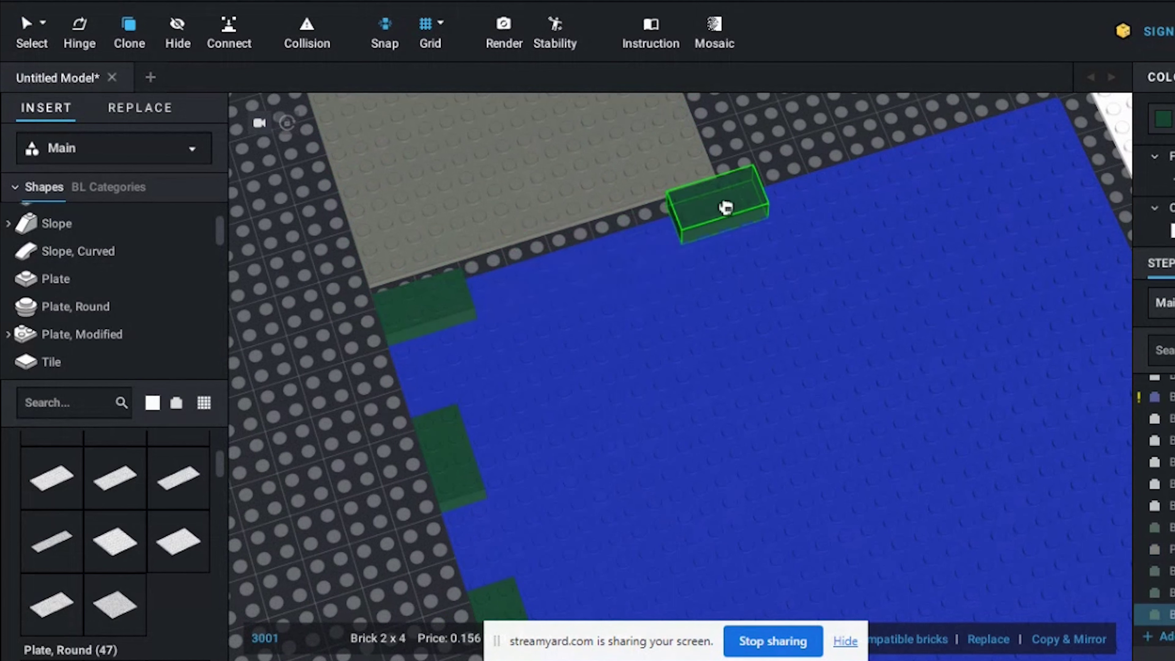
middle_drag(768, 311, 715, 242)
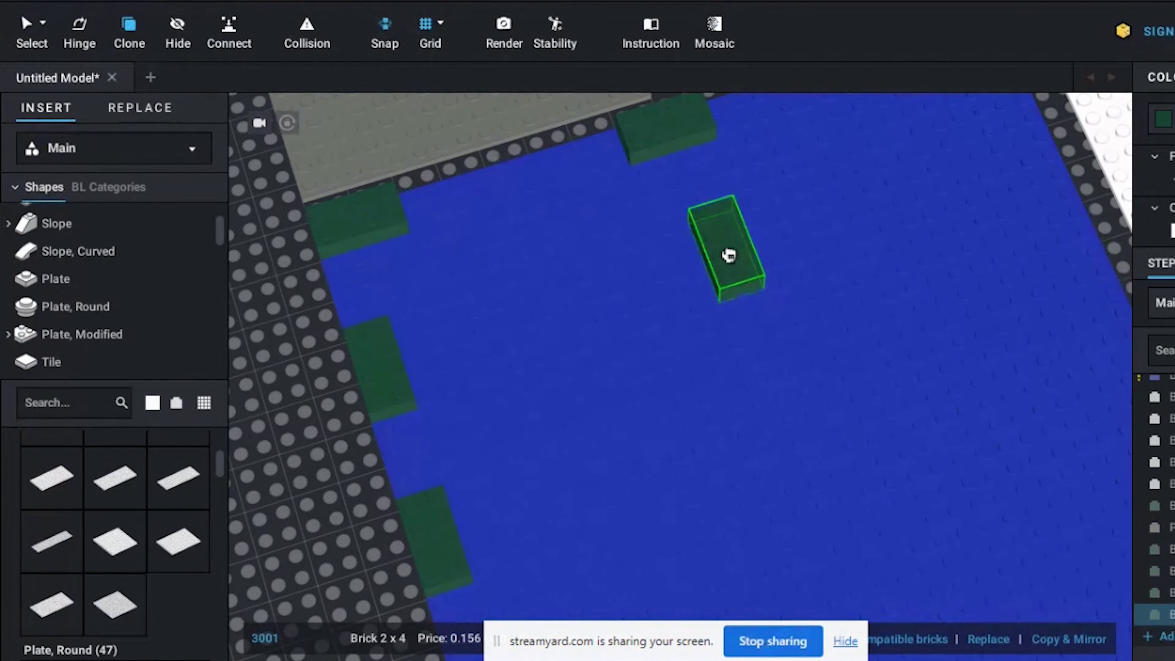
click(730, 257)
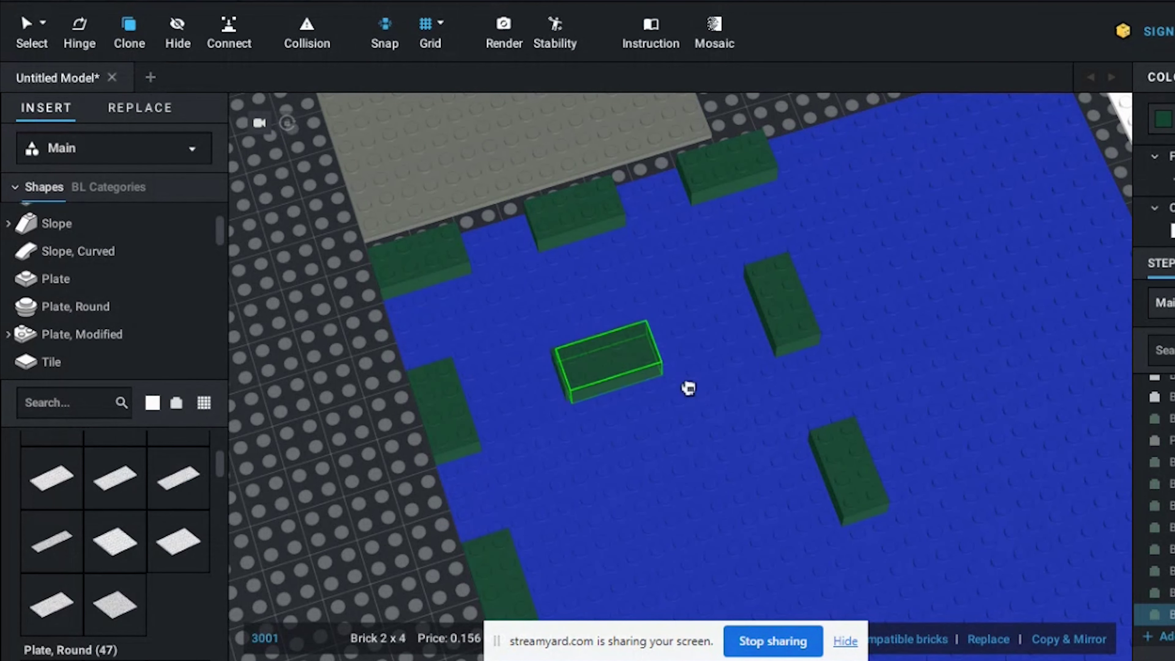
middle_drag(672, 362, 597, 230)
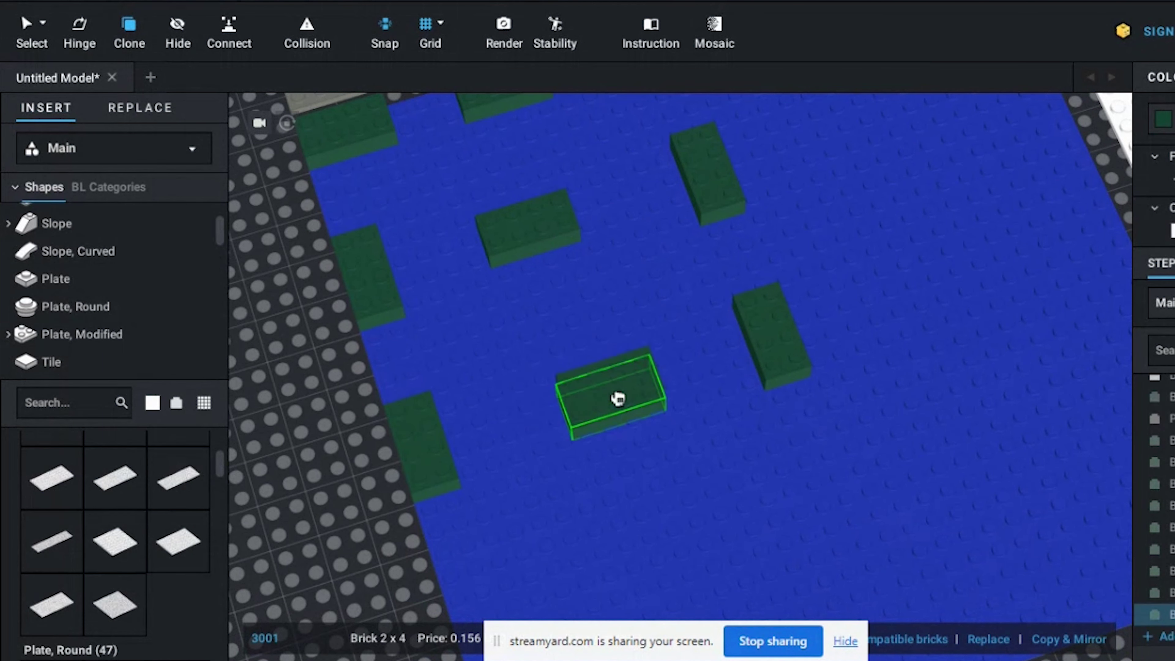
key(Escape)
Move the grey 16x16 plate onto the green support bricks in the corner of the blue baseplate.
scroll(605, 451, down, 3)
mouse_move(496, 127)
mouse_down()
mouse_move(591, 315)
mouse_move(585, 350)
mouse_up()
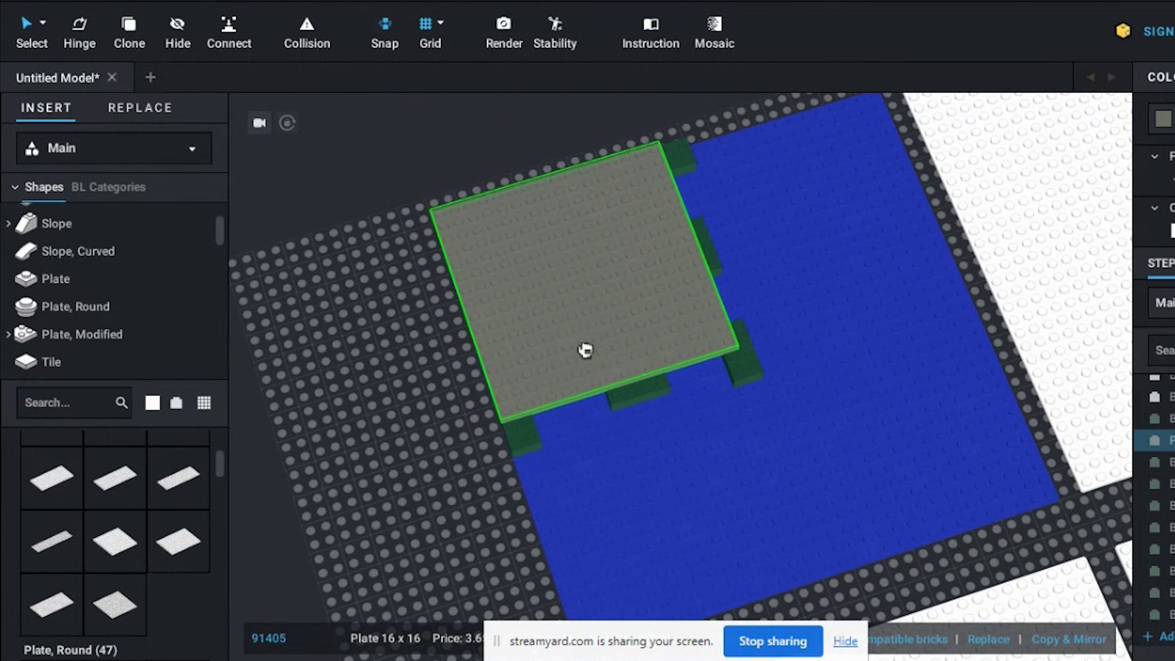
Seat the grey 16x16 plate on its supports and cover the rest of the blue baseplate with three more supported 16x16 plates.
drag(463, 370, 427, 380)
right_drag(427, 380, 595, 354)
scroll(594, 354, down, 2)
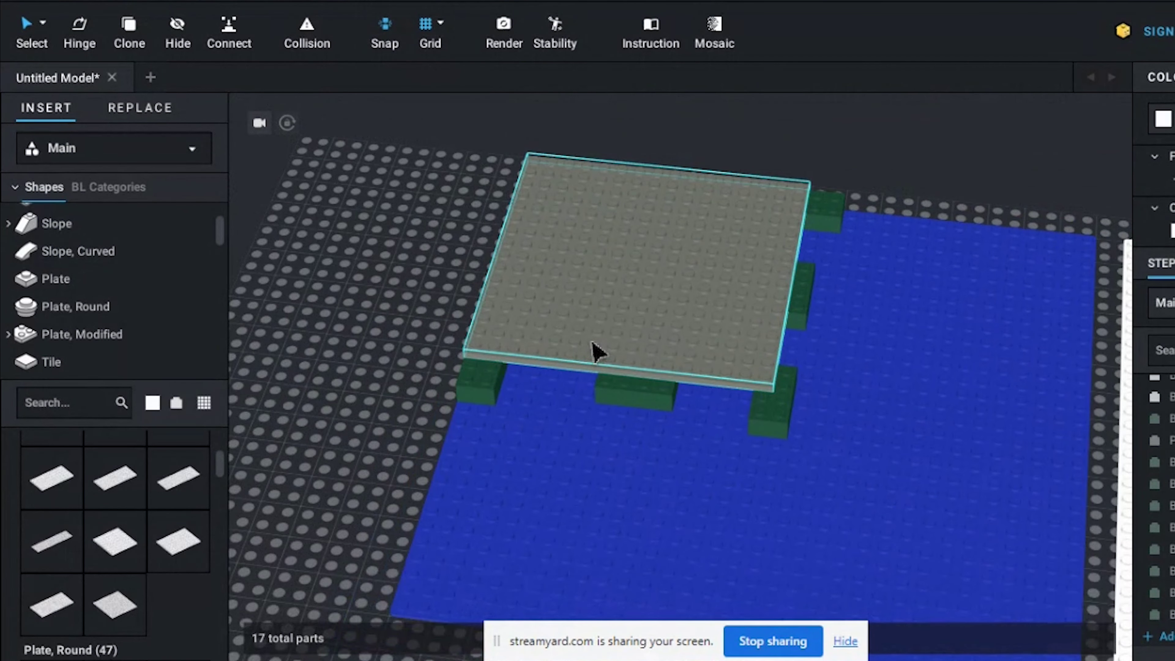
middle_drag(595, 354, 520, 275)
click(657, 326)
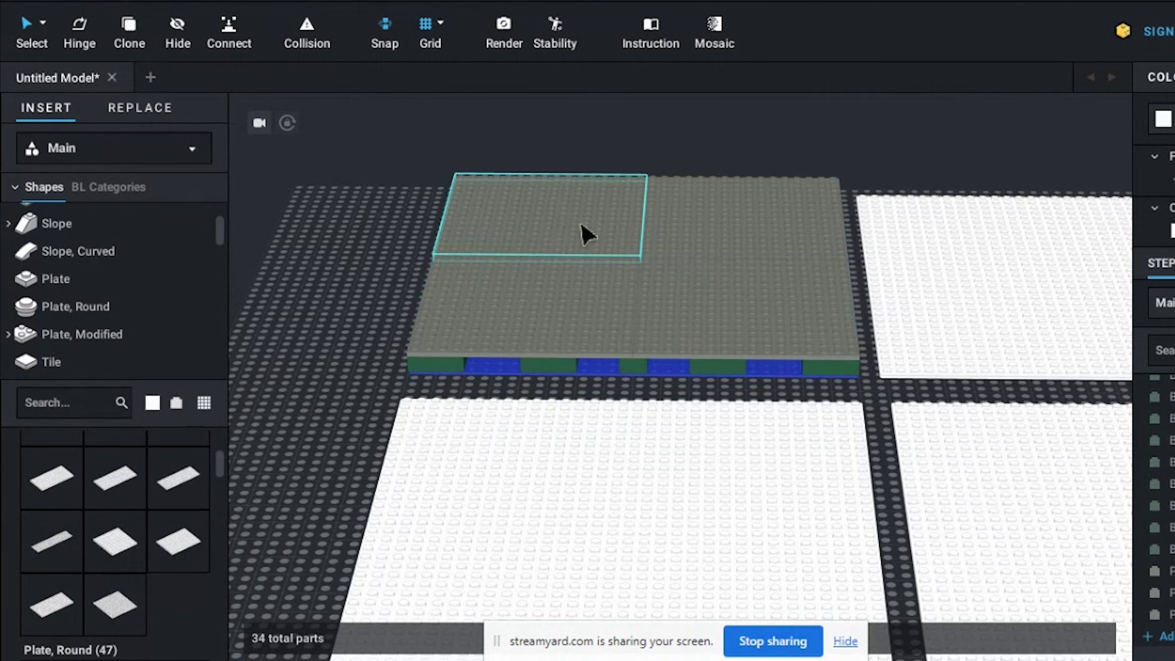
Examine the raised platform of four grey 16x16 plates and the green support bricks beneath its edges from several angles.
scroll(623, 236, up, 3)
middle_drag(623, 236, 687, 430)
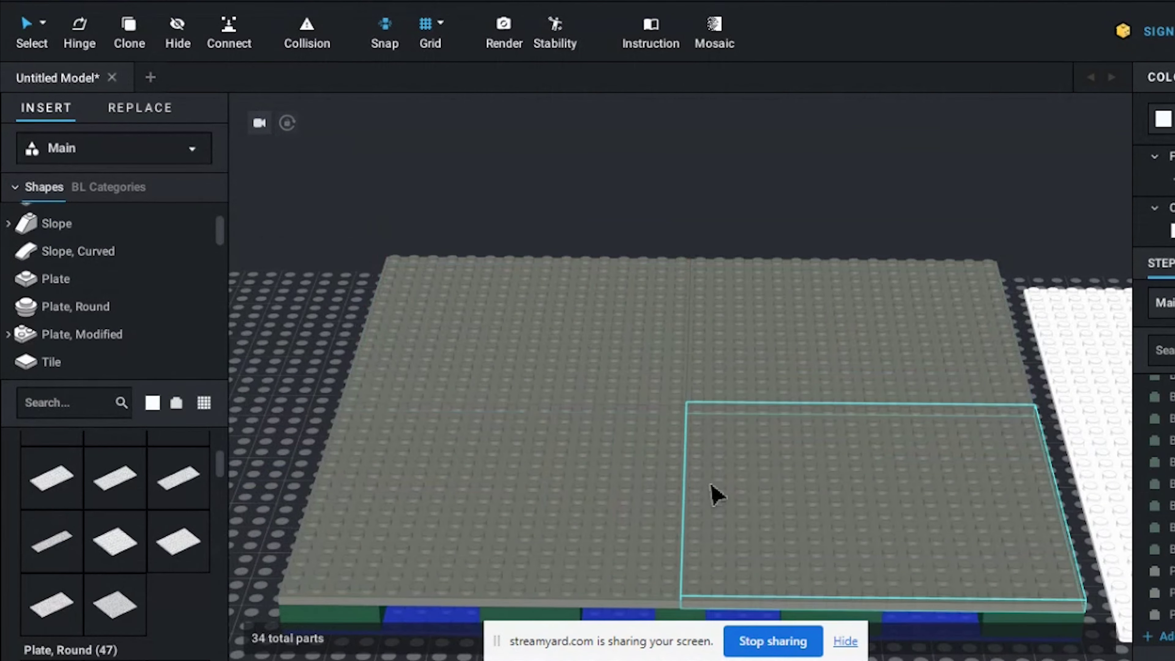
middle_drag(785, 366, 783, 333)
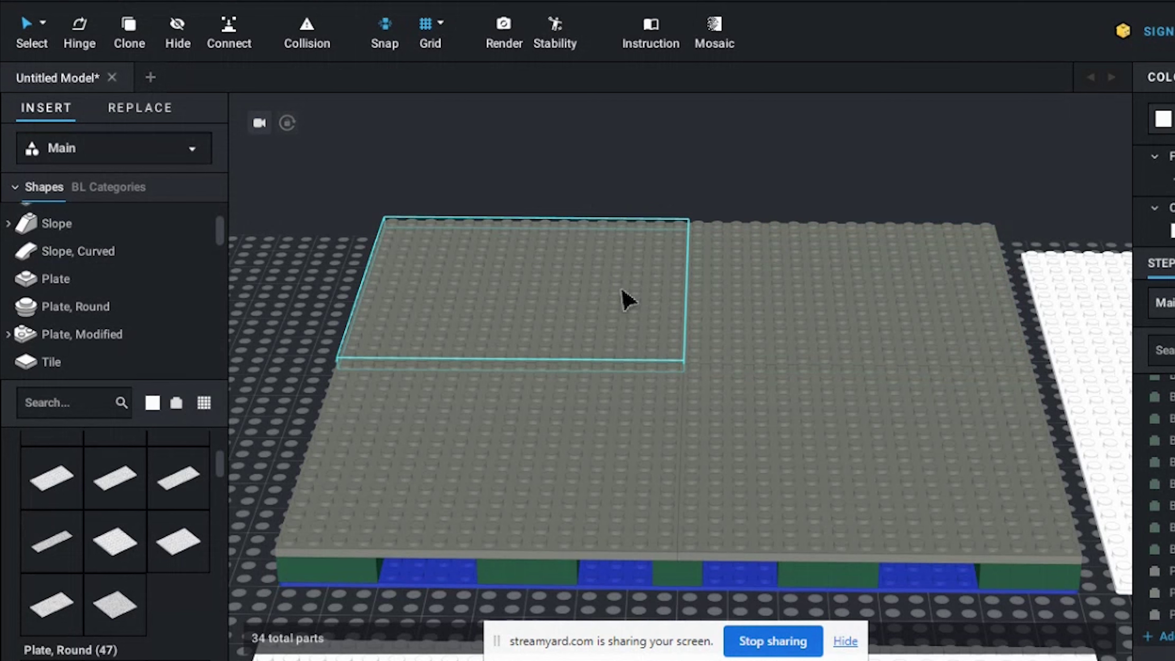
right_drag(561, 425, 550, 403)
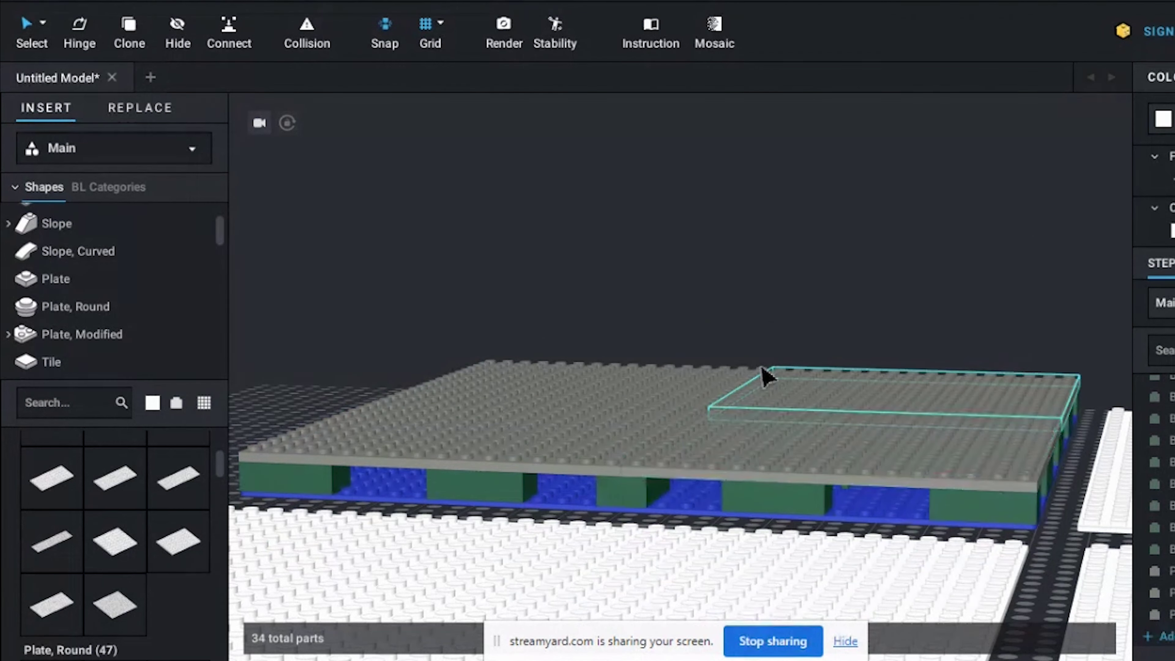
right_drag(687, 412, 737, 364)
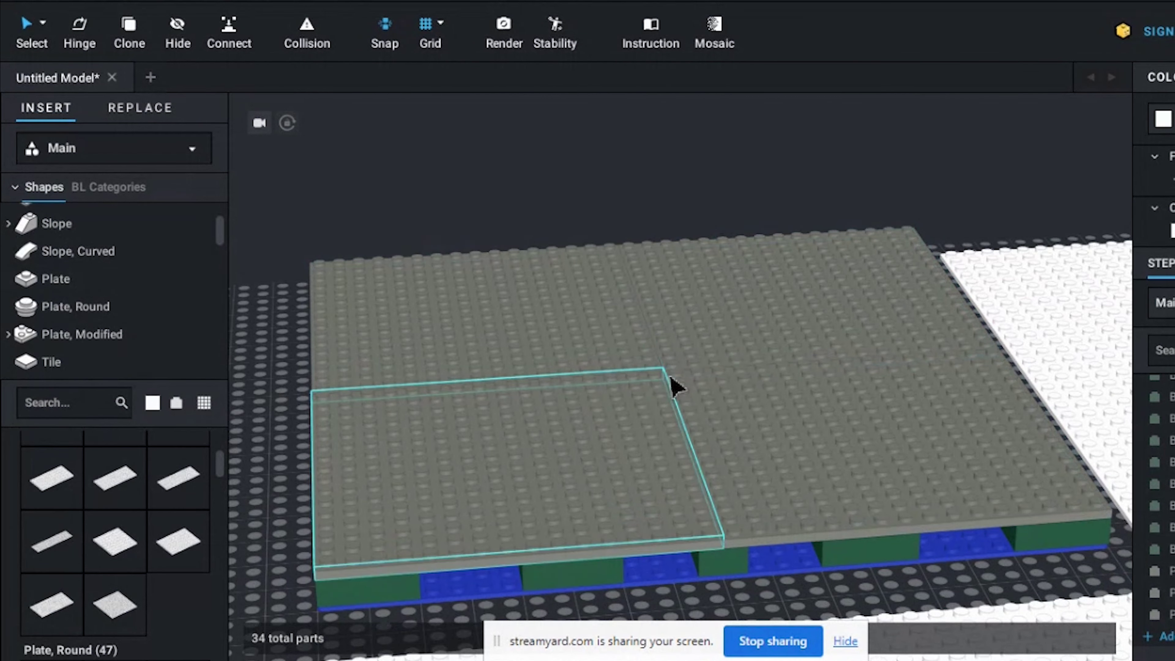
scroll(671, 378, down, 3)
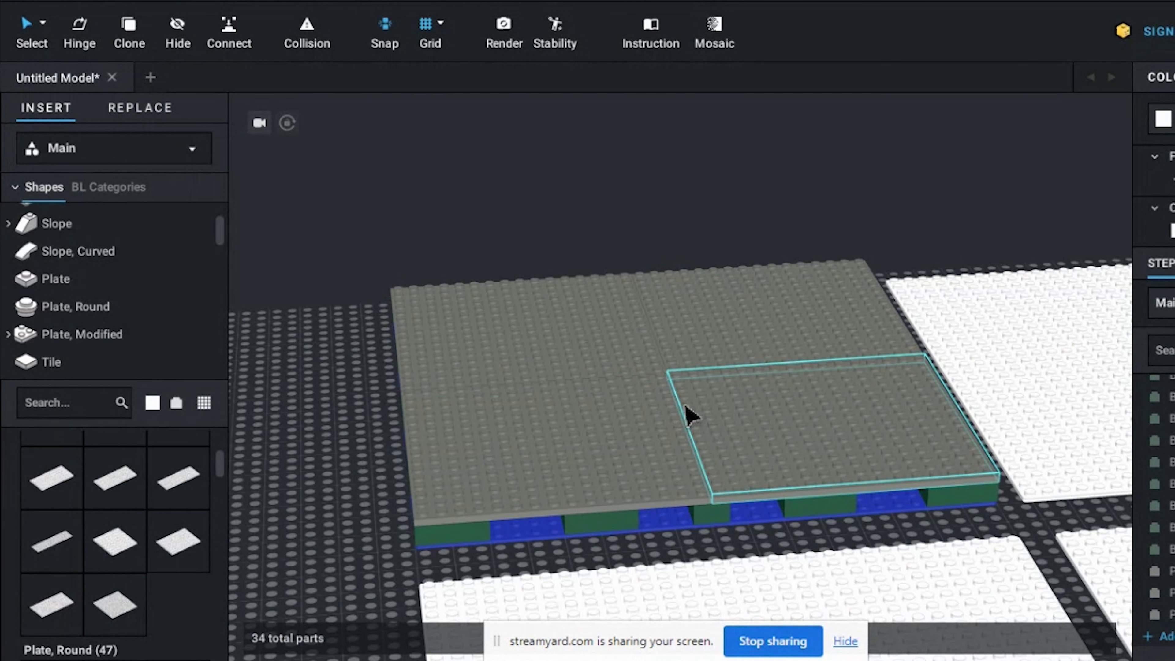
scroll(686, 408, down, 3)
middle_drag(684, 412, 675, 361)
Recolour the loose white 2x2 brick red and move it onto the adjacent white baseplate's corner beside the raised platform.
scroll(471, 420, up, 4)
middle_drag(310, 435, 343, 417)
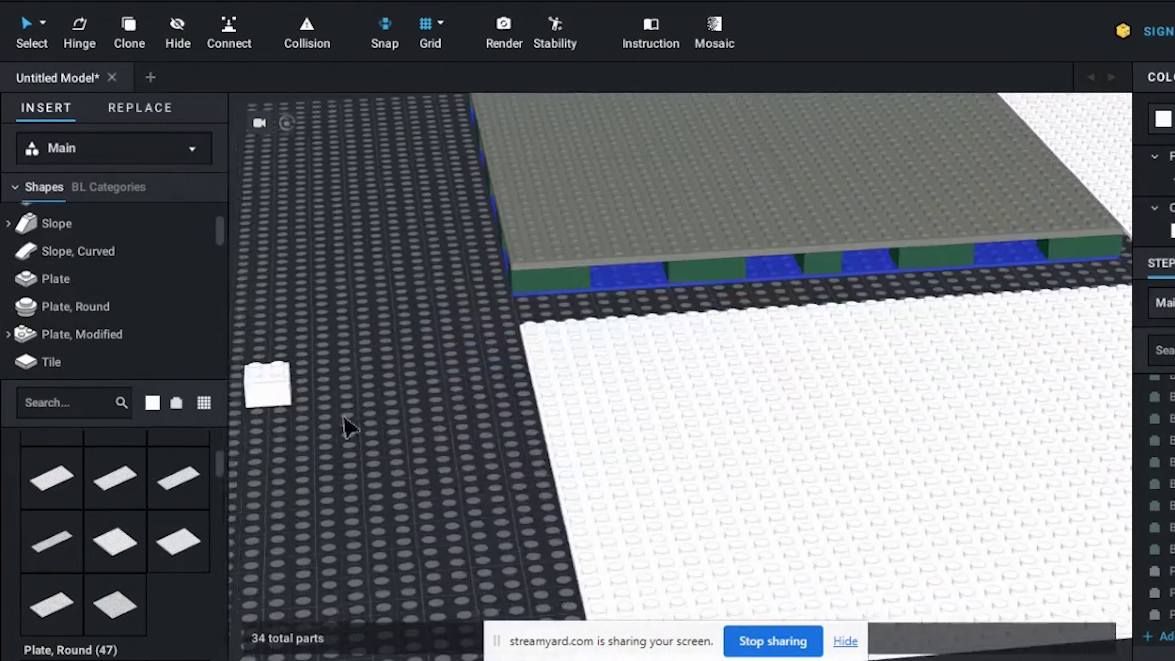
click(281, 400)
right_drag(421, 386, 423, 408)
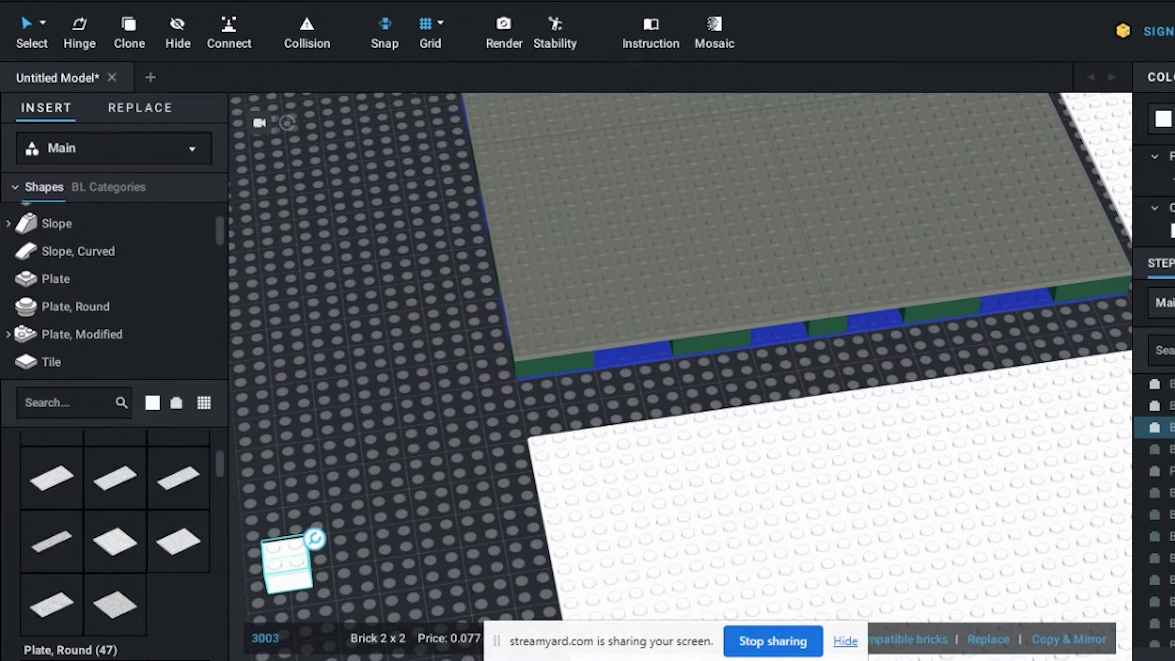
click(1163, 119)
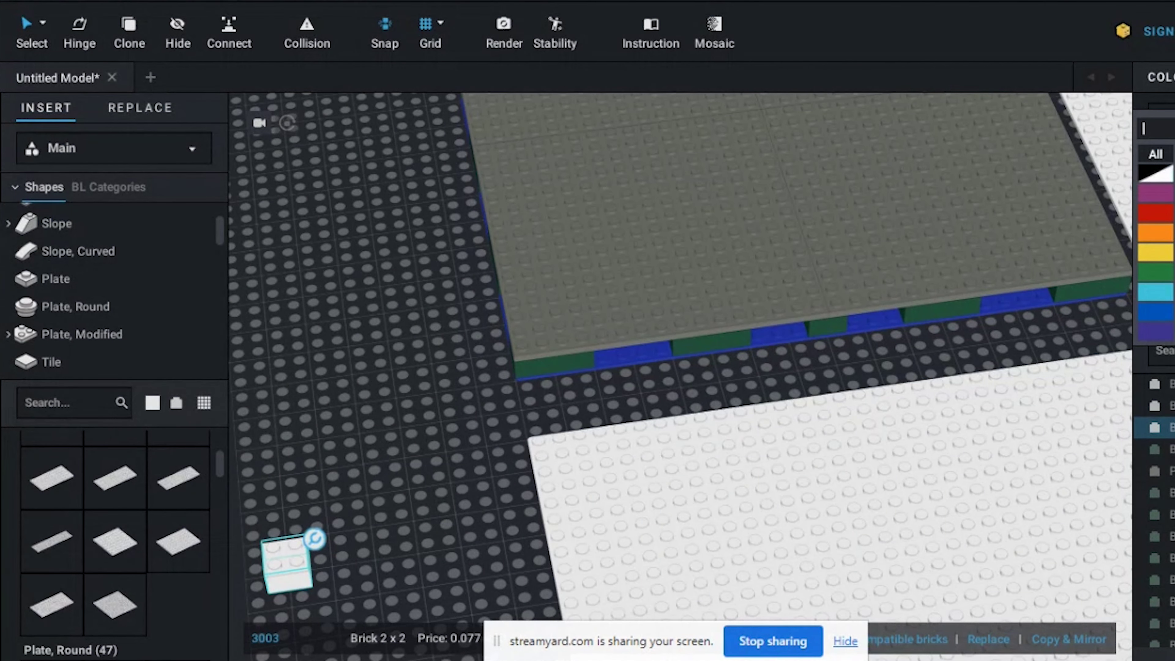
click(1171, 213)
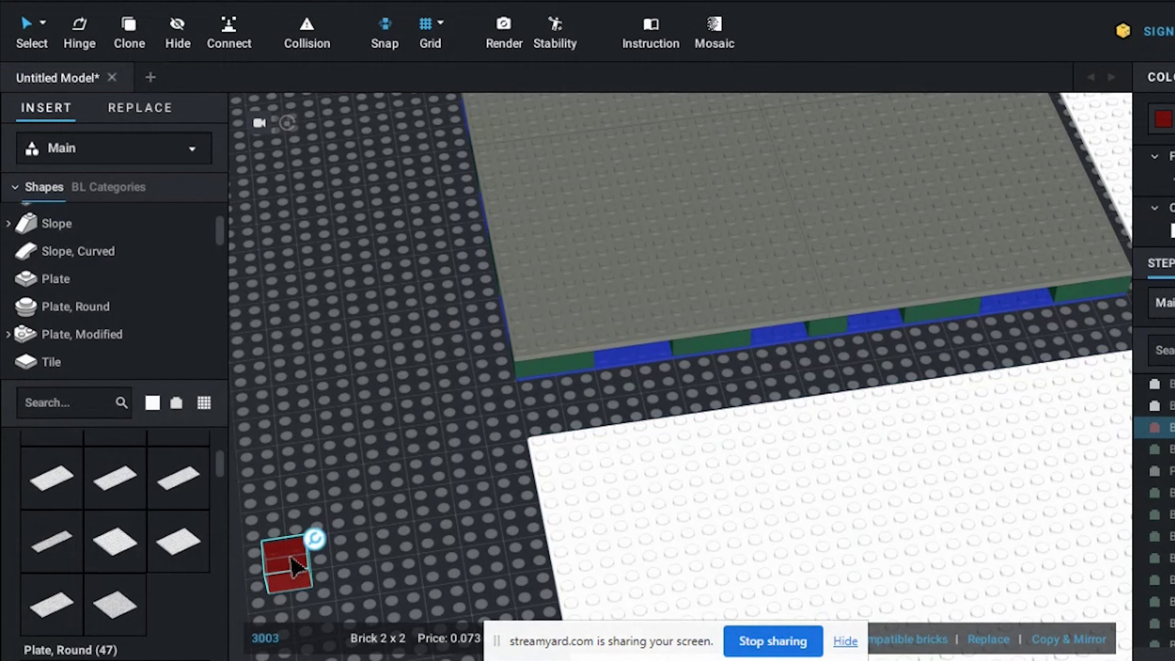
drag(355, 543, 565, 433)
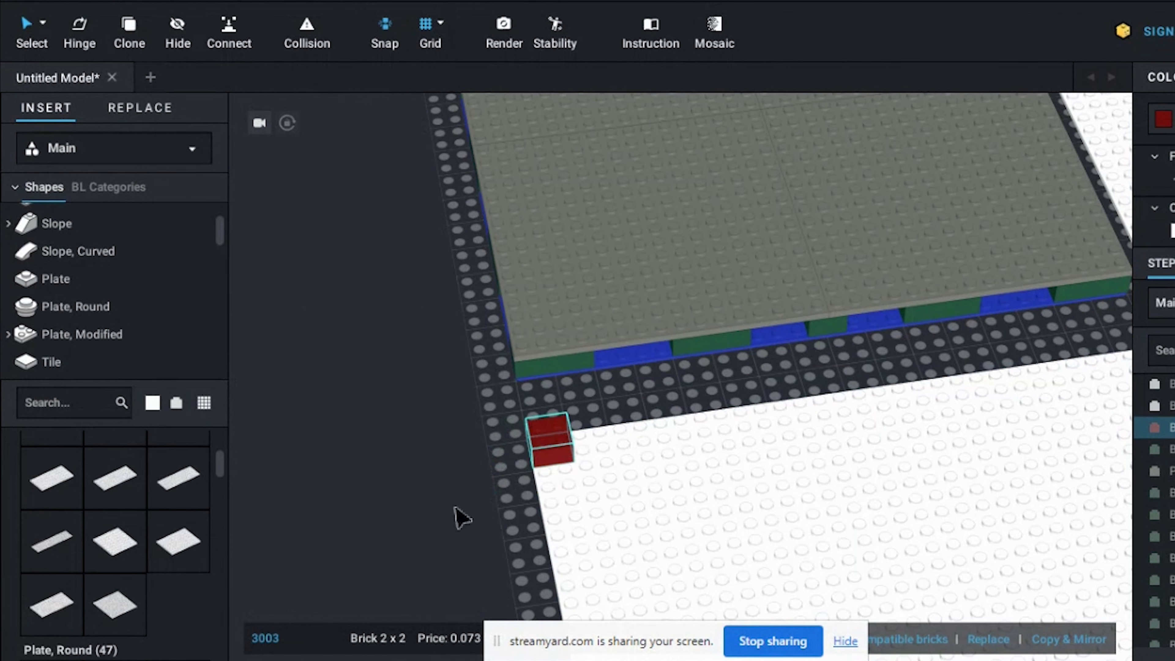
Insert one 4x4 plate beside the white baseplate and recolour it the same grey as the large plates.
scroll(113, 488, down, 5)
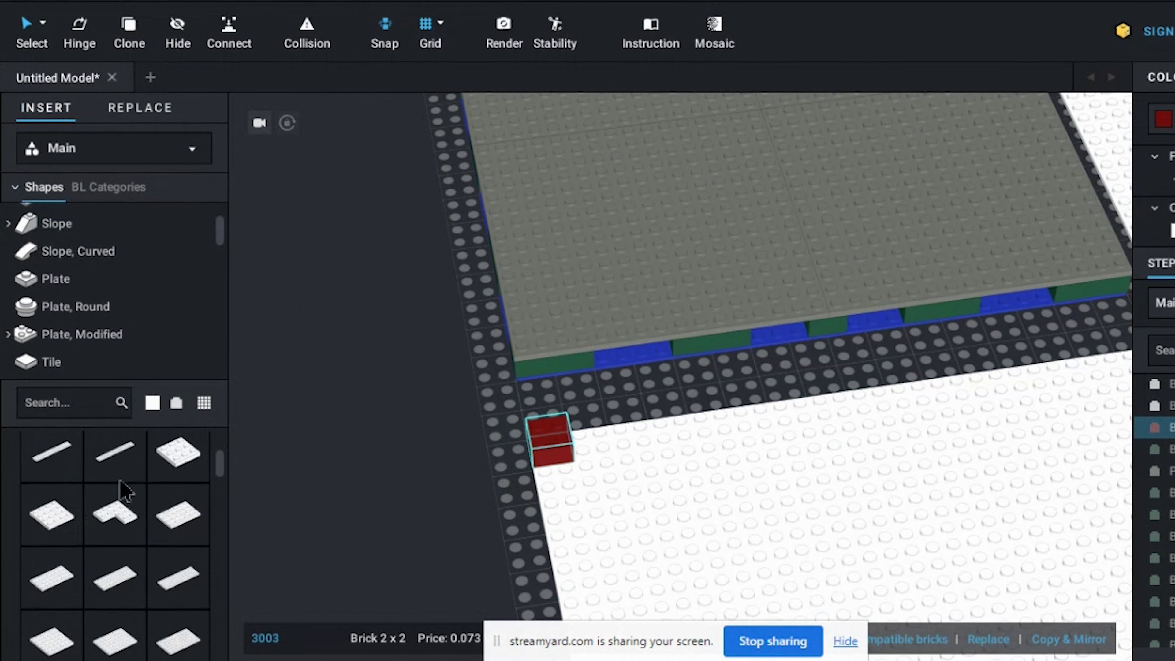
click(50, 557)
click(425, 483)
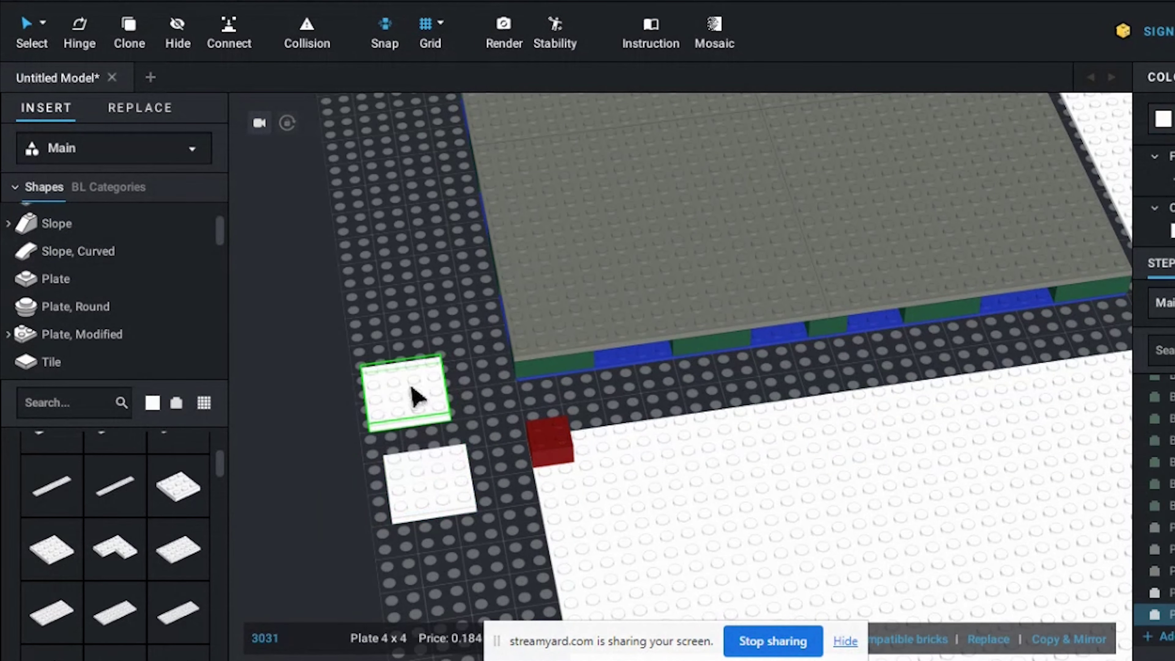
key(Escape)
click(456, 493)
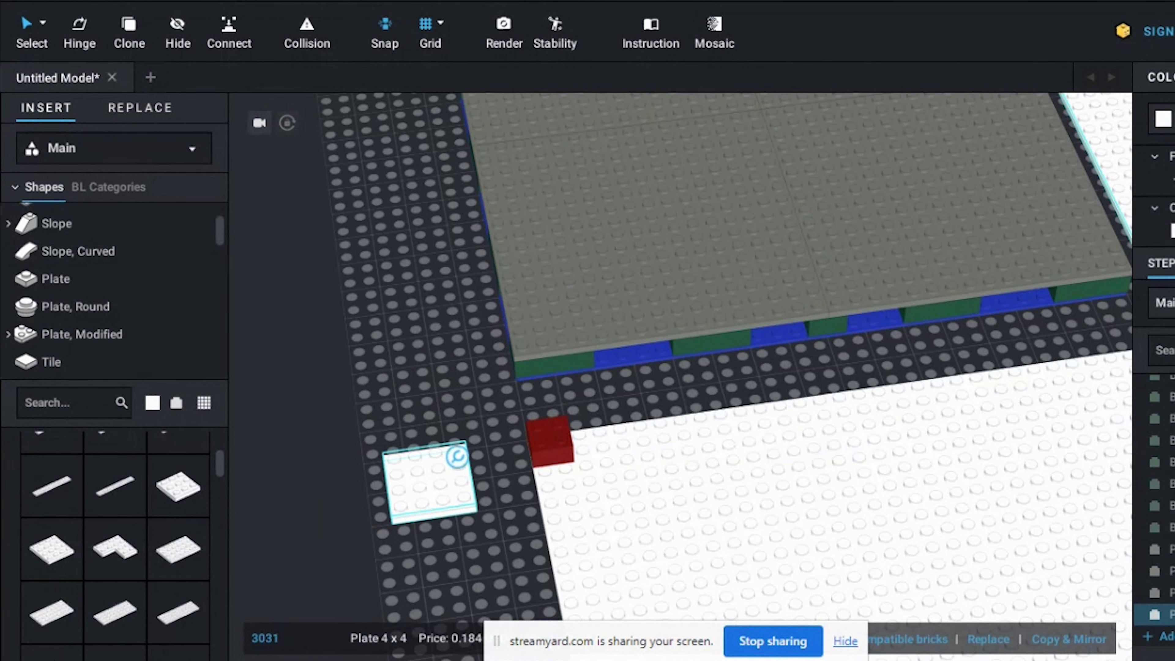
click(1162, 119)
click(1171, 173)
click(296, 350)
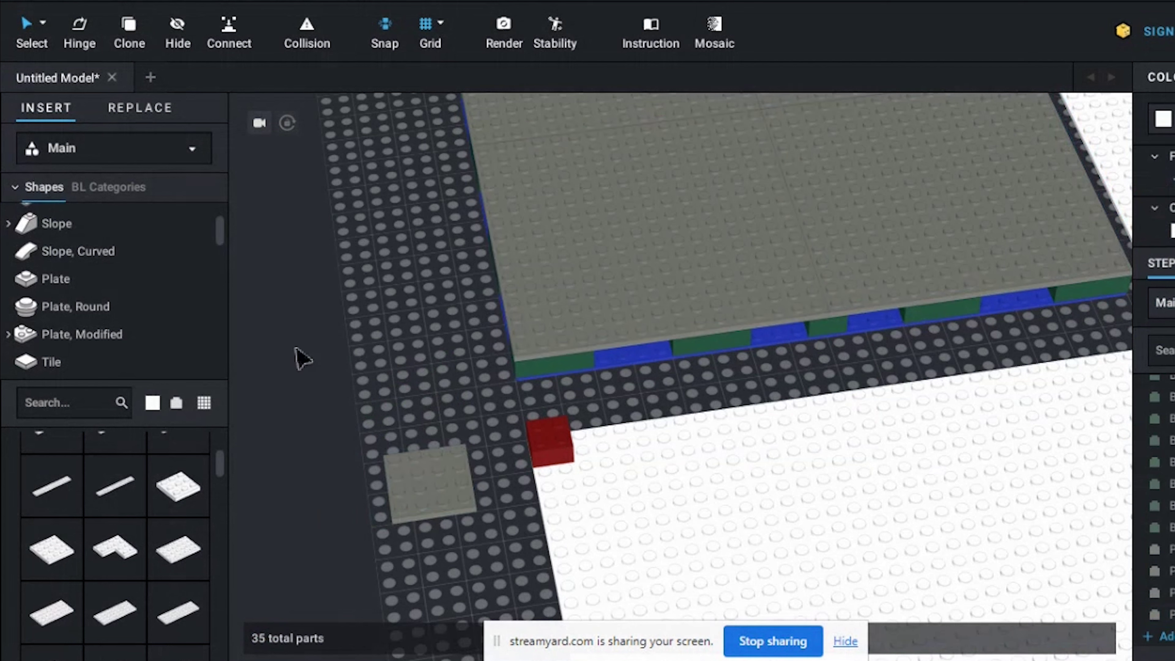
Move the grey 4x4 plate onto the red 2x2 brick, aligned with the corner of the white baseplate.
drag(406, 479, 551, 447)
scroll(386, 466, up, 3)
right_drag(385, 466, 428, 444)
scroll(763, 454, up, 1)
middle_drag(914, 399, 753, 428)
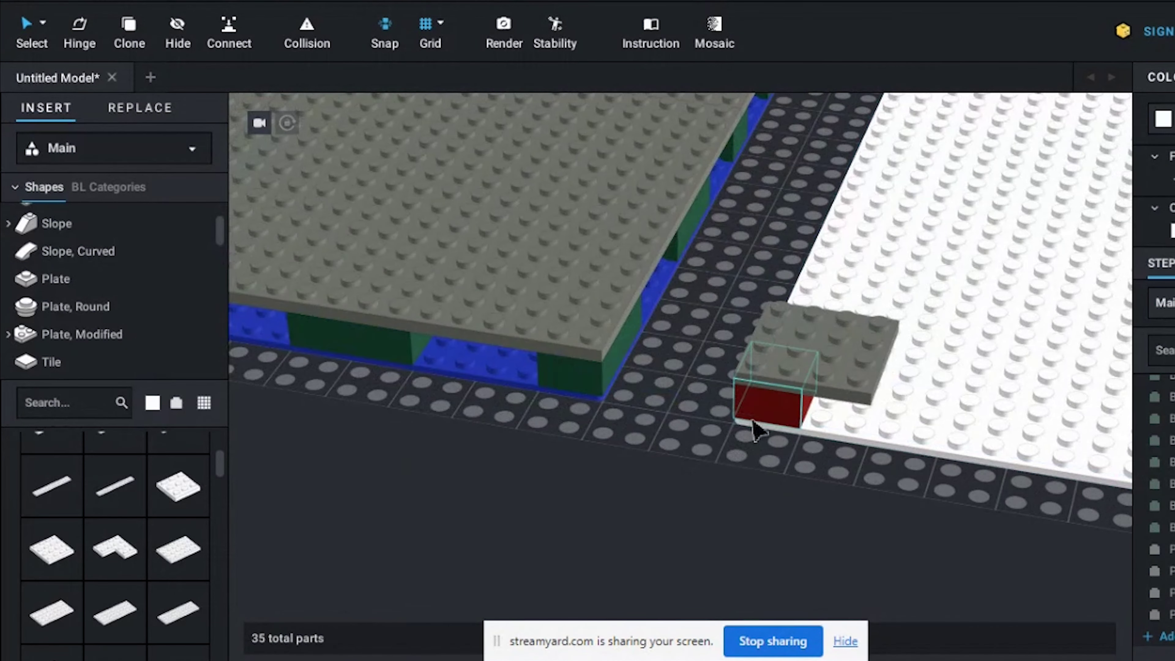
Clone the red 2x2 brick three times to support the remaining corners of the grey 4x4 plate.
click(763, 420)
key(c)
click(874, 406)
right_drag(950, 398, 506, 463)
click(470, 402)
key(Escape)
scroll(569, 359, down, 3)
right_drag(569, 359, 540, 349)
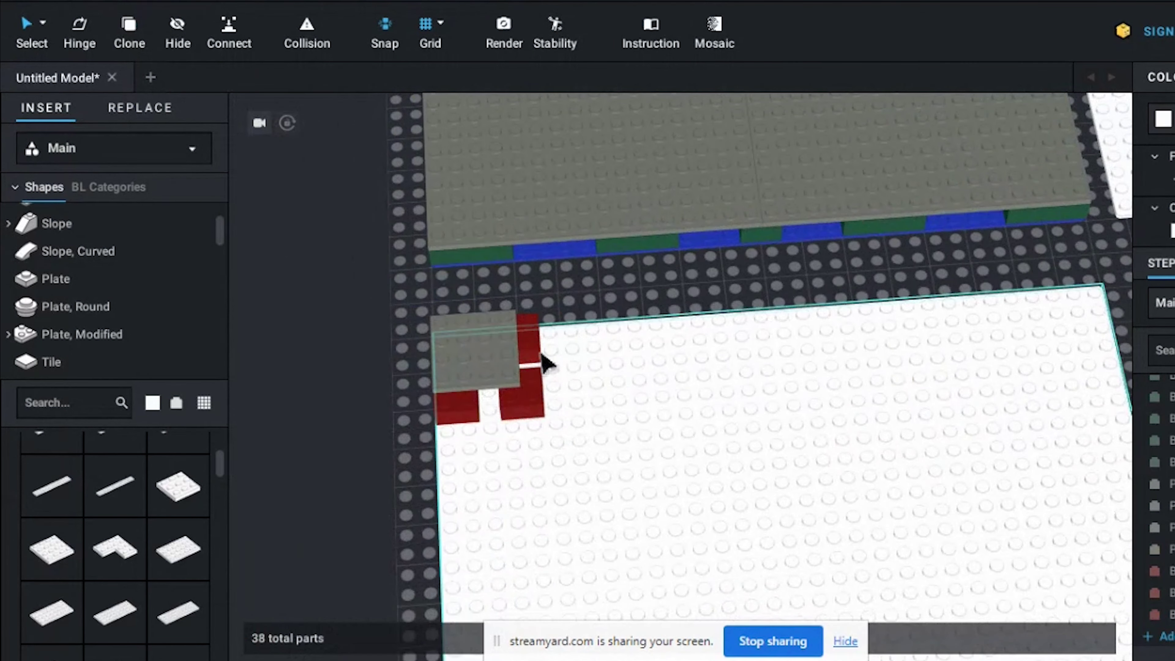
Clone the red 2x2 brick seven times at regular spacing to extend the inner support row to the baseplate's far side.
click(537, 407)
key(c)
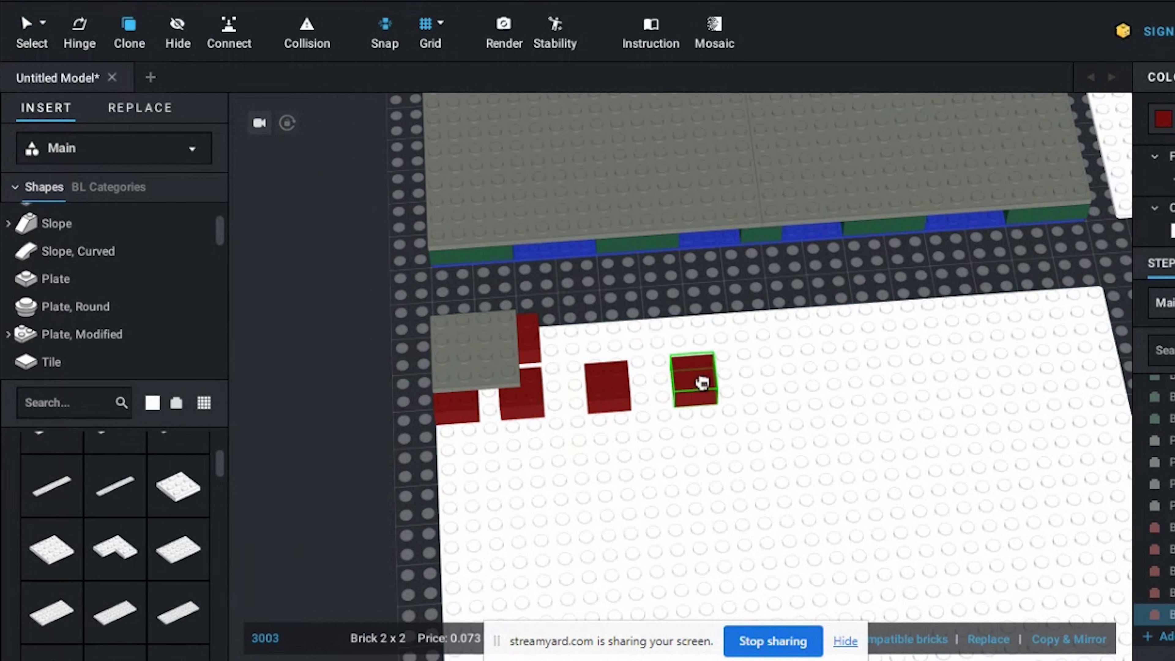
click(700, 384)
click(789, 378)
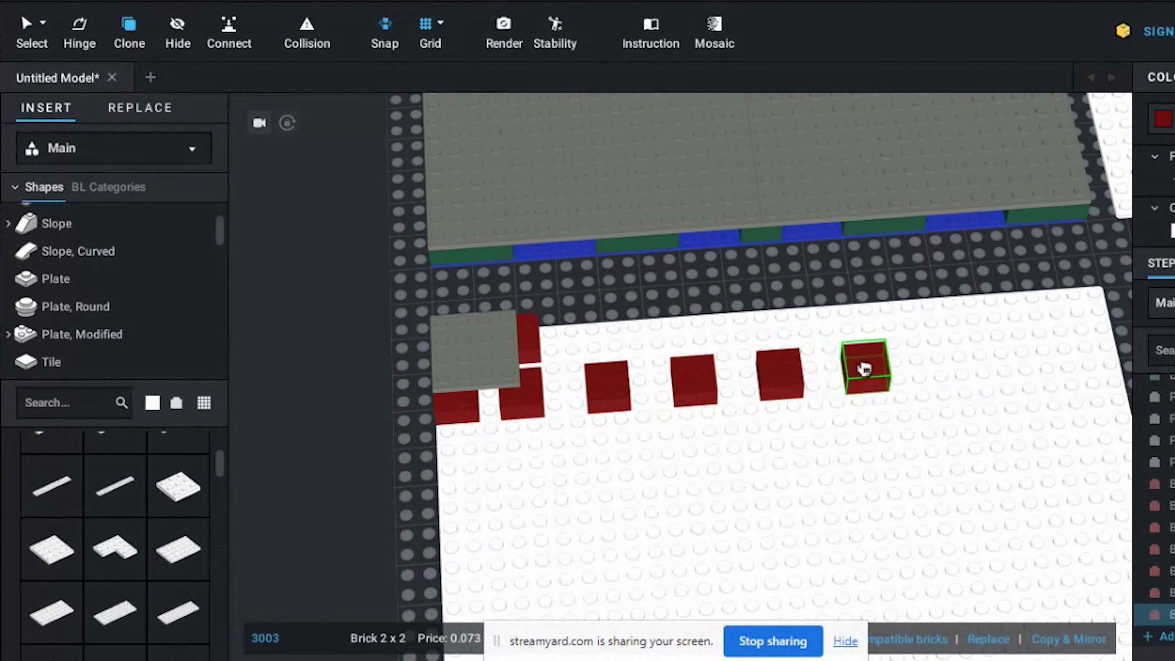
click(873, 370)
click(956, 366)
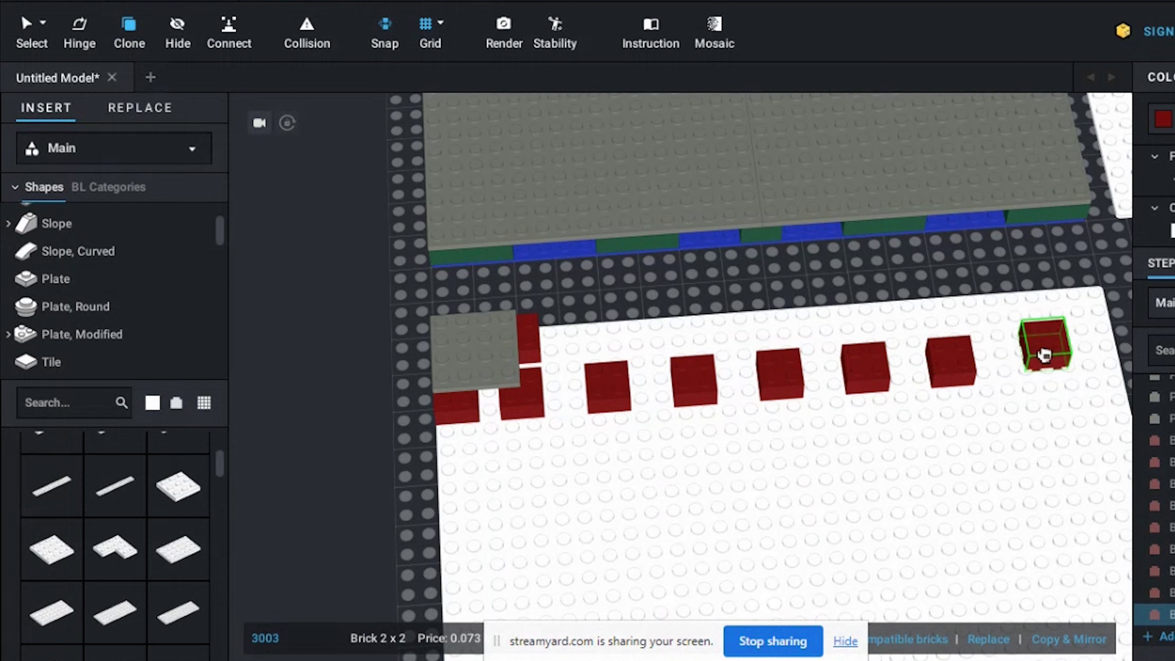
click(1041, 354)
click(1105, 347)
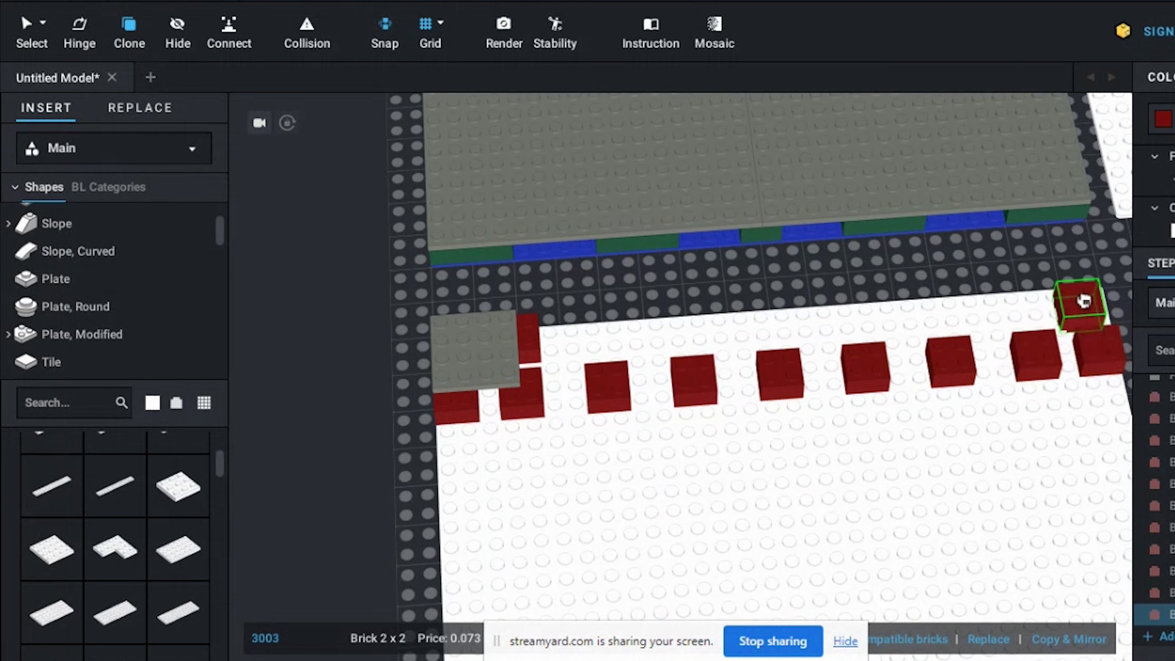
Clone seven more red 2x2 bricks along the white baseplate's edge, matching the positions of the inner support row.
click(1094, 292)
click(1028, 302)
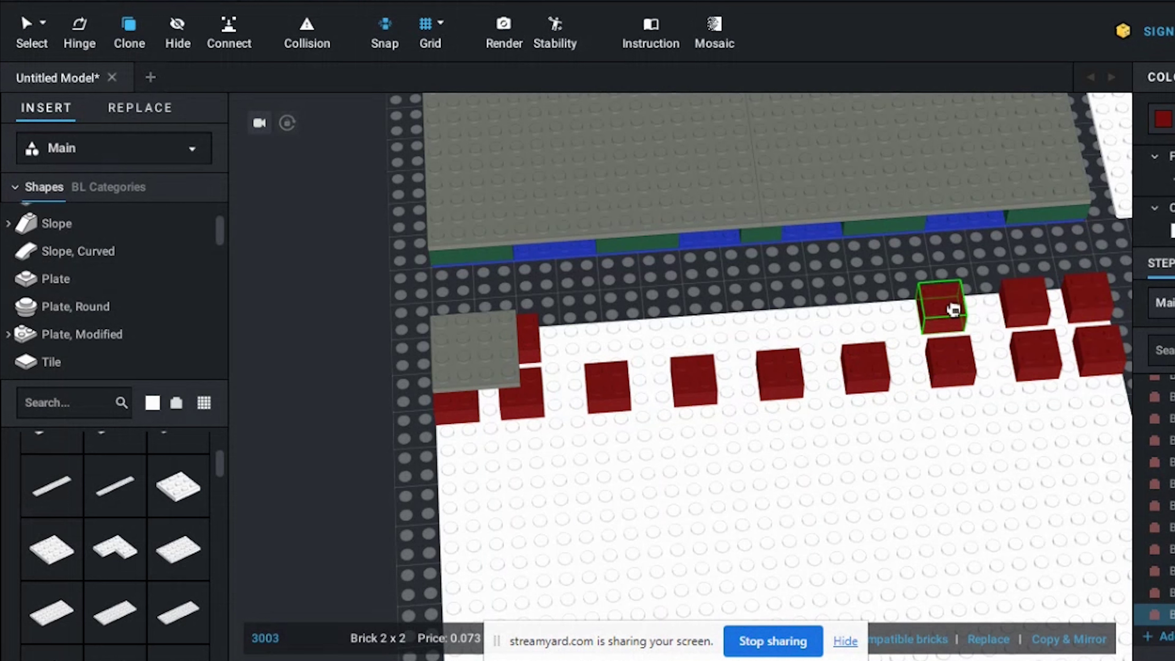
click(946, 308)
click(872, 312)
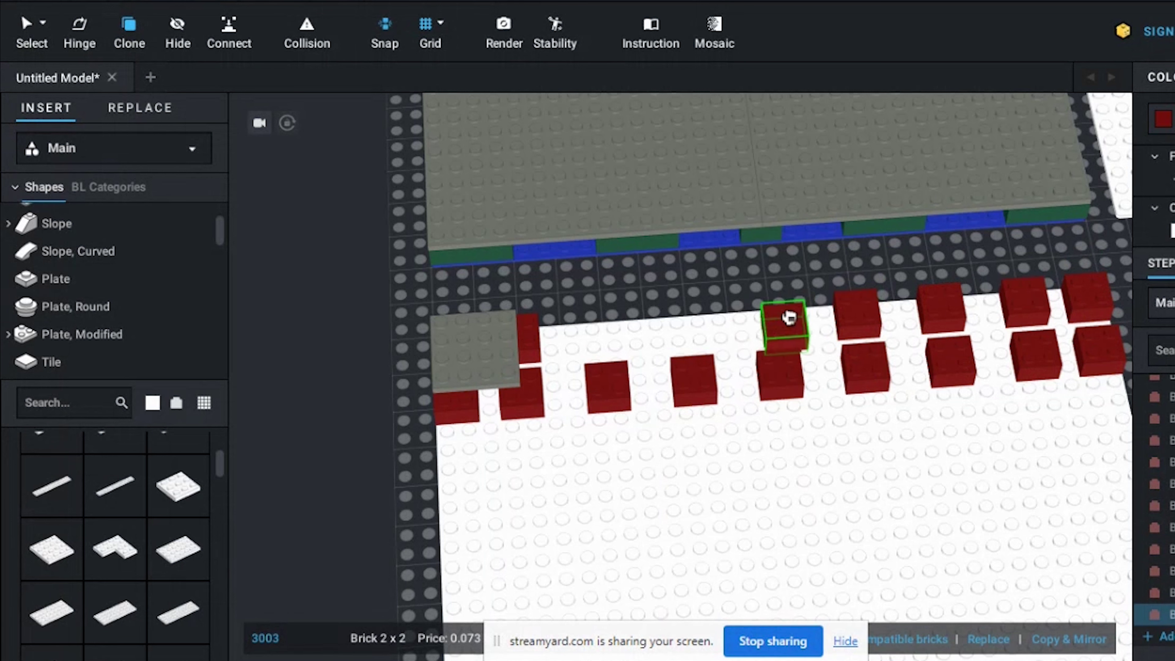
click(768, 322)
click(692, 326)
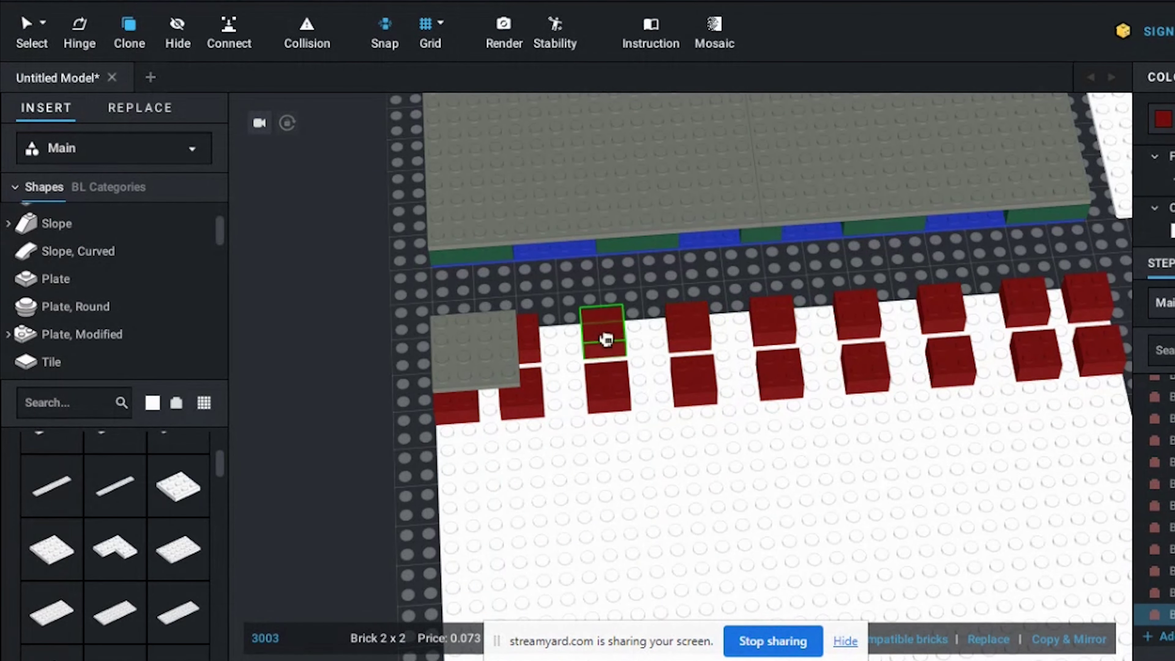
click(605, 336)
click(499, 411)
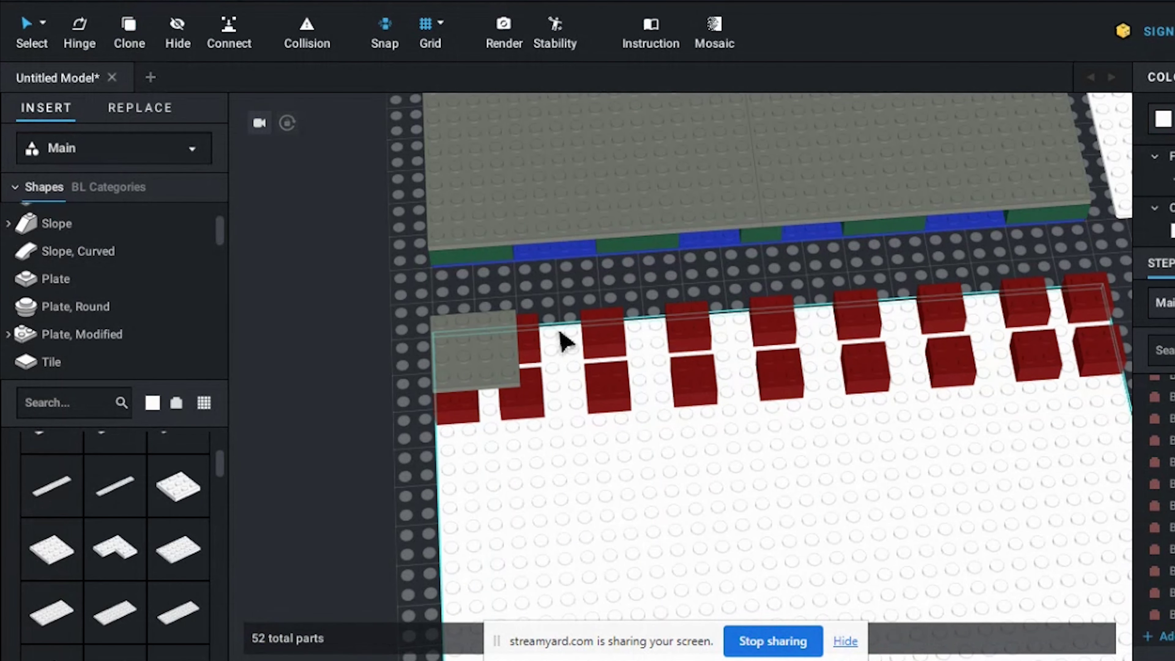
Clone the grey 4x4 plate seven times side by side over the red bricks to complete the first row across the baseplate.
middle_drag(689, 341, 650, 333)
key(c)
click(460, 331)
click(516, 331)
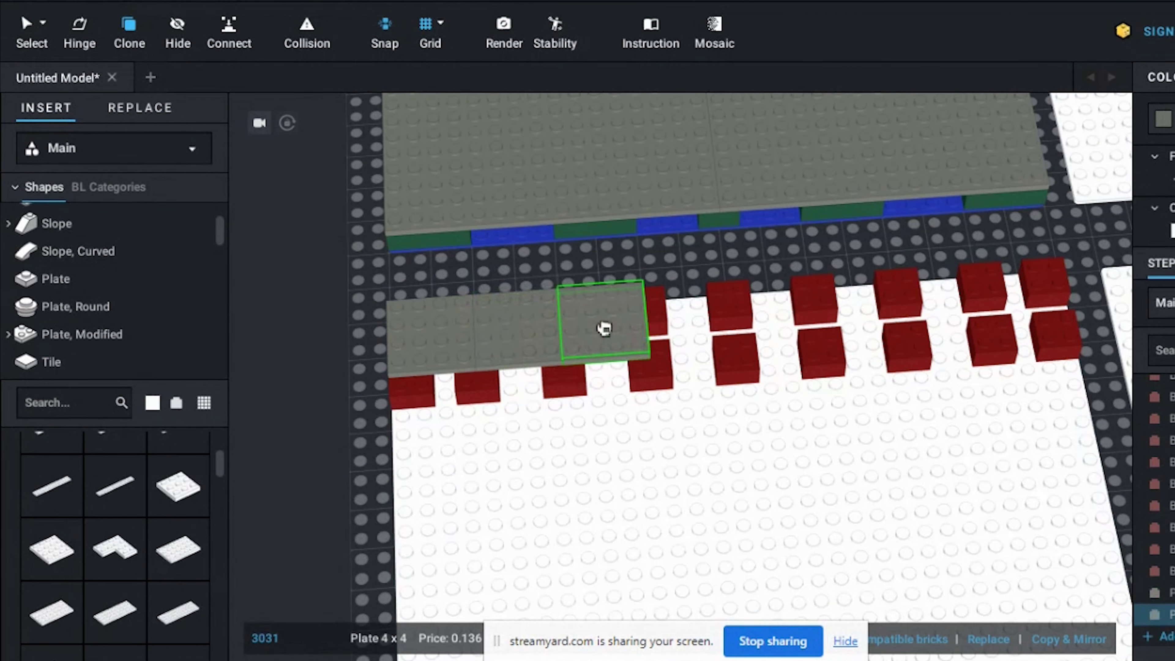
click(629, 317)
click(707, 314)
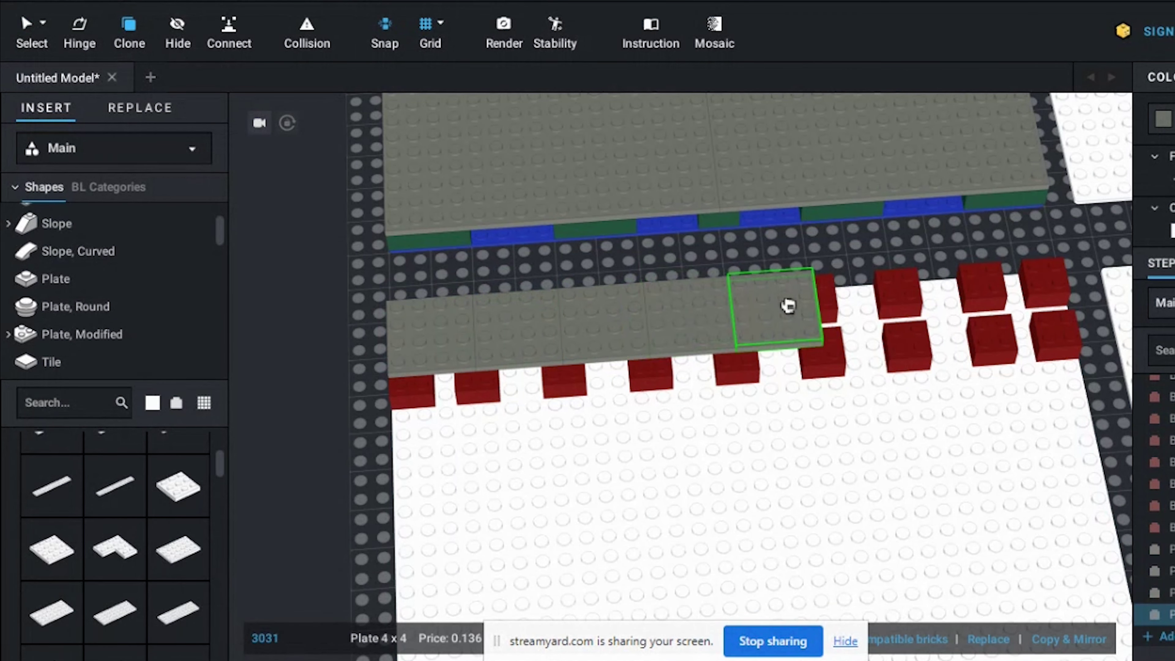
click(786, 308)
click(868, 308)
click(953, 301)
click(1017, 303)
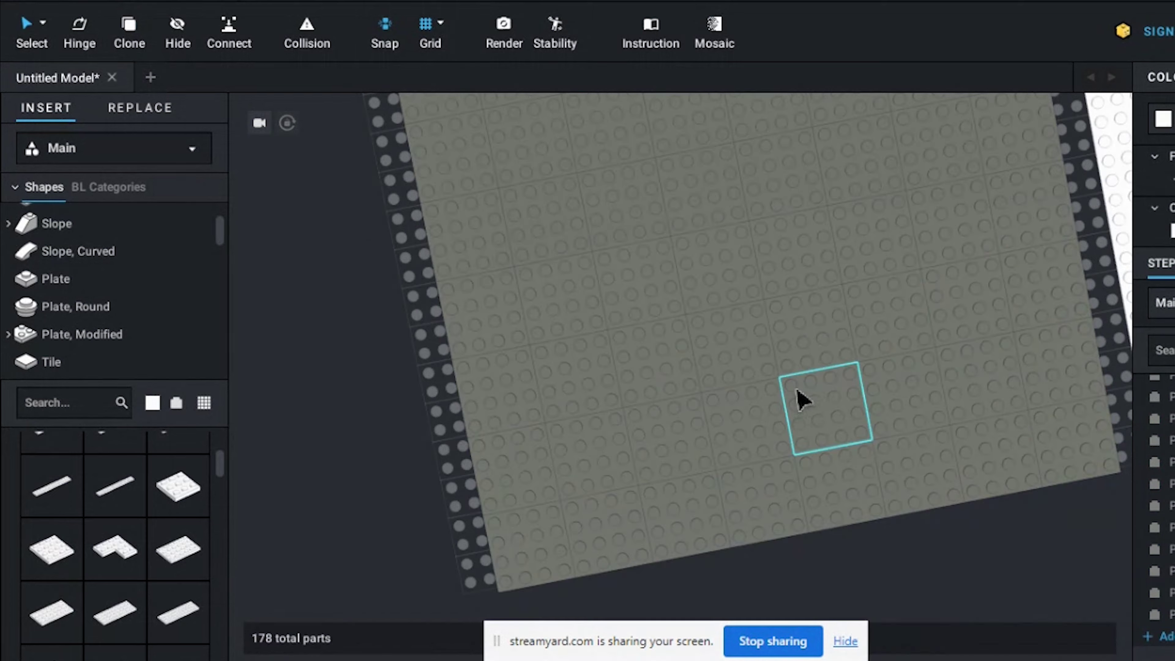
Examine the second raised platform, fully covered with grey 4x4 plates, from above and at an angle.
scroll(796, 388, down, 2)
right_drag(789, 350, 781, 303)
middle_drag(741, 316, 744, 351)
scroll(745, 352, down, 2)
right_drag(789, 289, 740, 310)
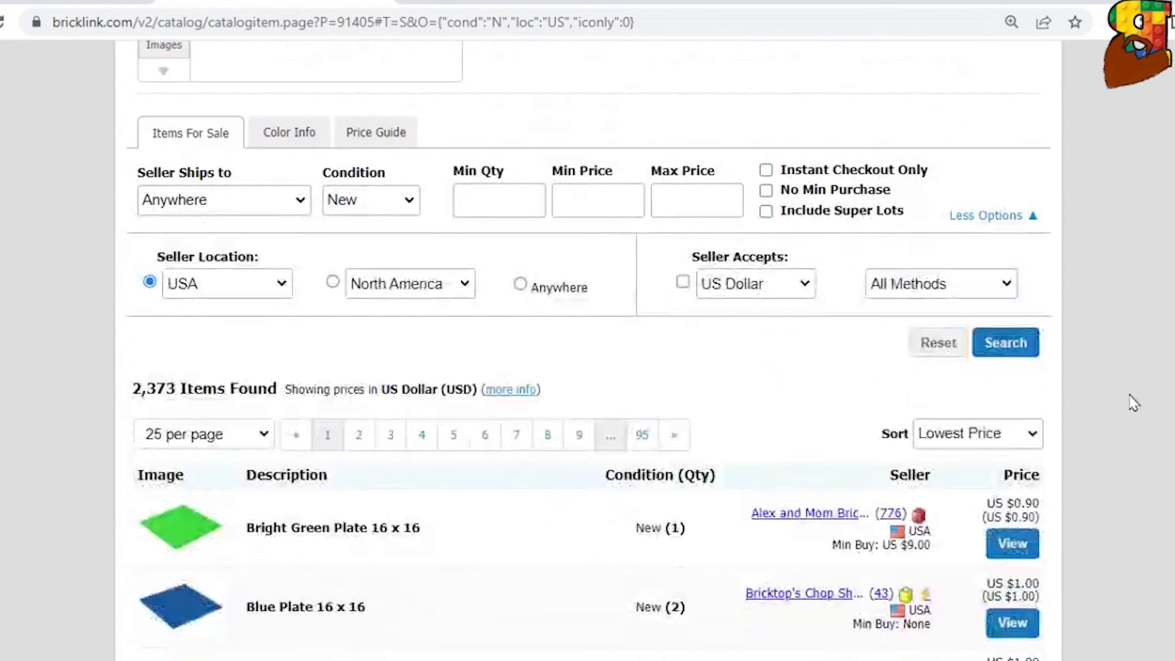
Switch to BrickLink, sort the new Plate 16 x 16 listings from USA sellers by Highest Qty, and review colours and prices.
scroll(1133, 401, down, 2)
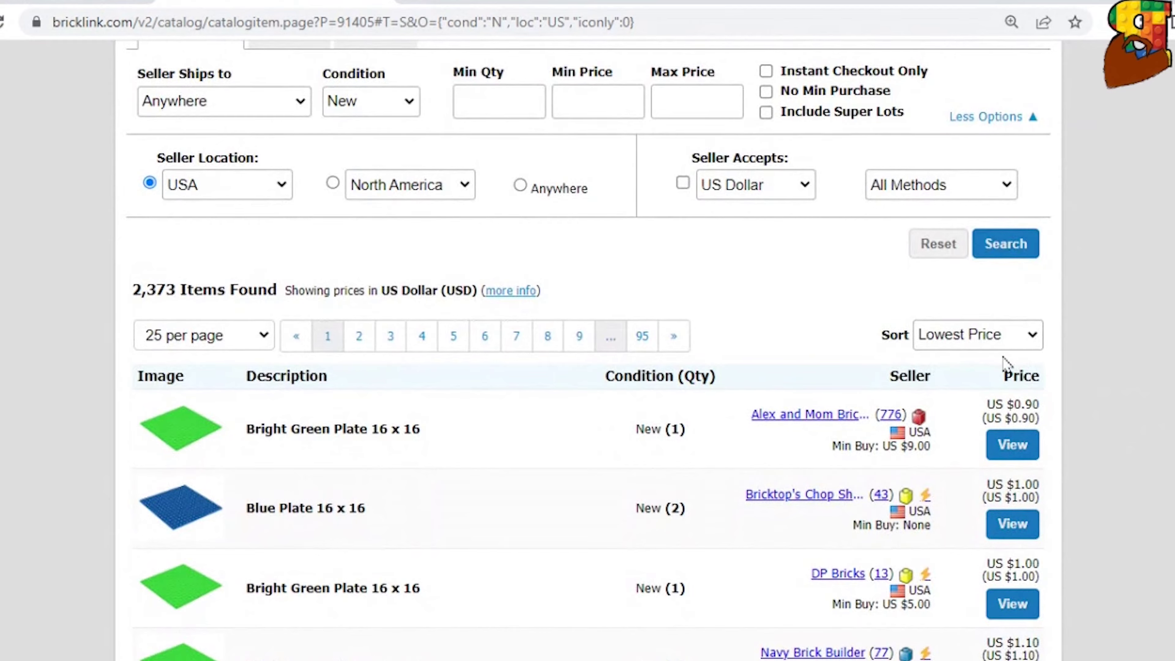
click(1004, 364)
scroll(1003, 363, down, 6)
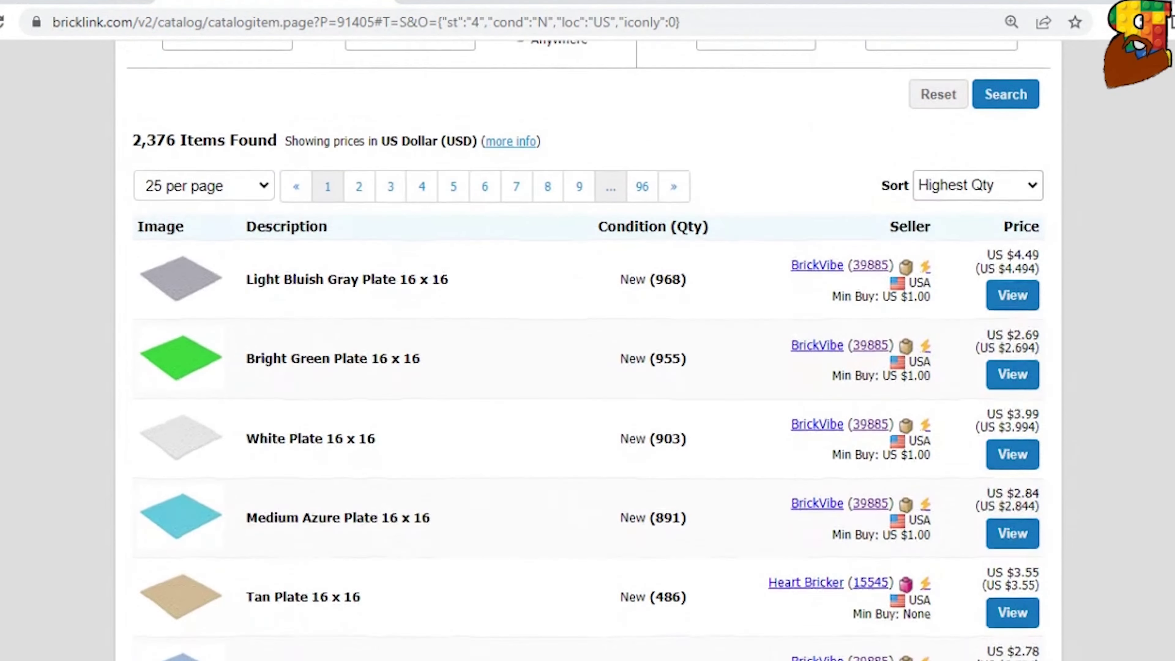
scroll(587, 347, down, 14)
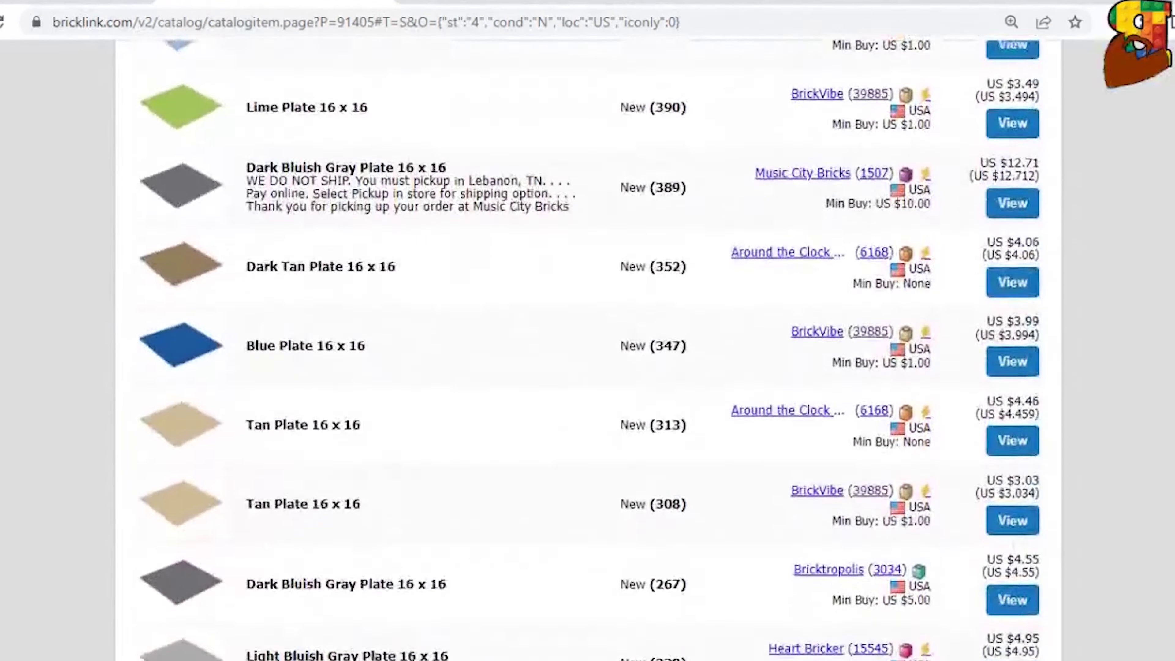
Review the Plate 4 x 4 listings from USA sellers, sorted by Highest Qty, for available colours and prices.
scroll(587, 347, down, 2)
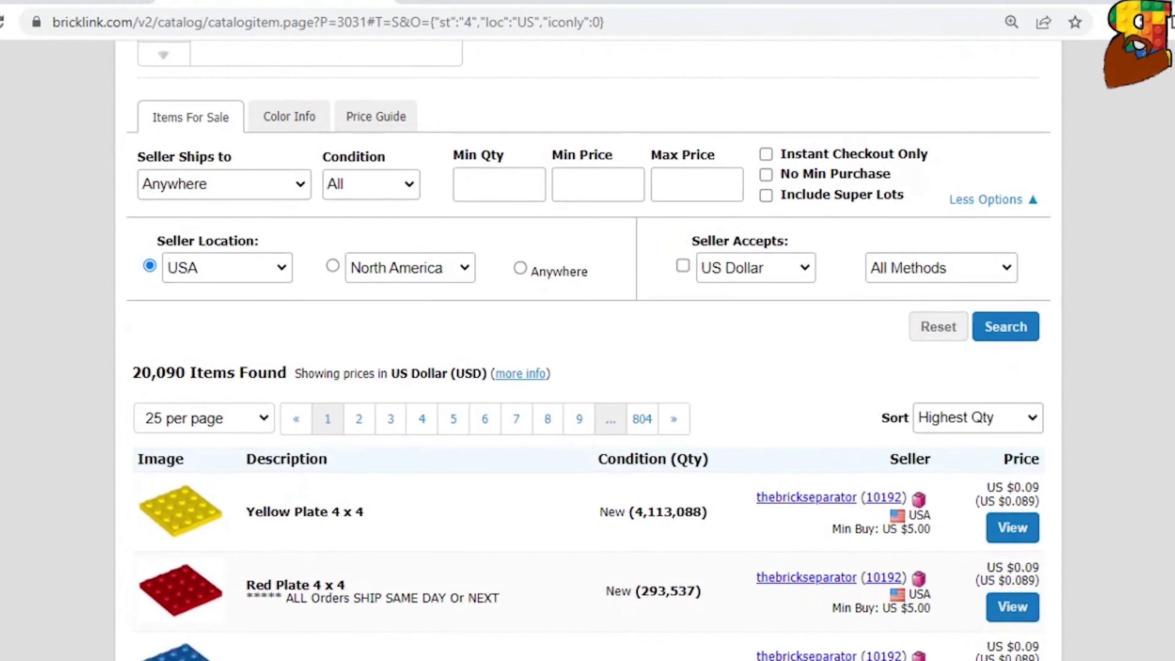
scroll(587, 347, down, 3)
scroll(587, 347, down, 14)
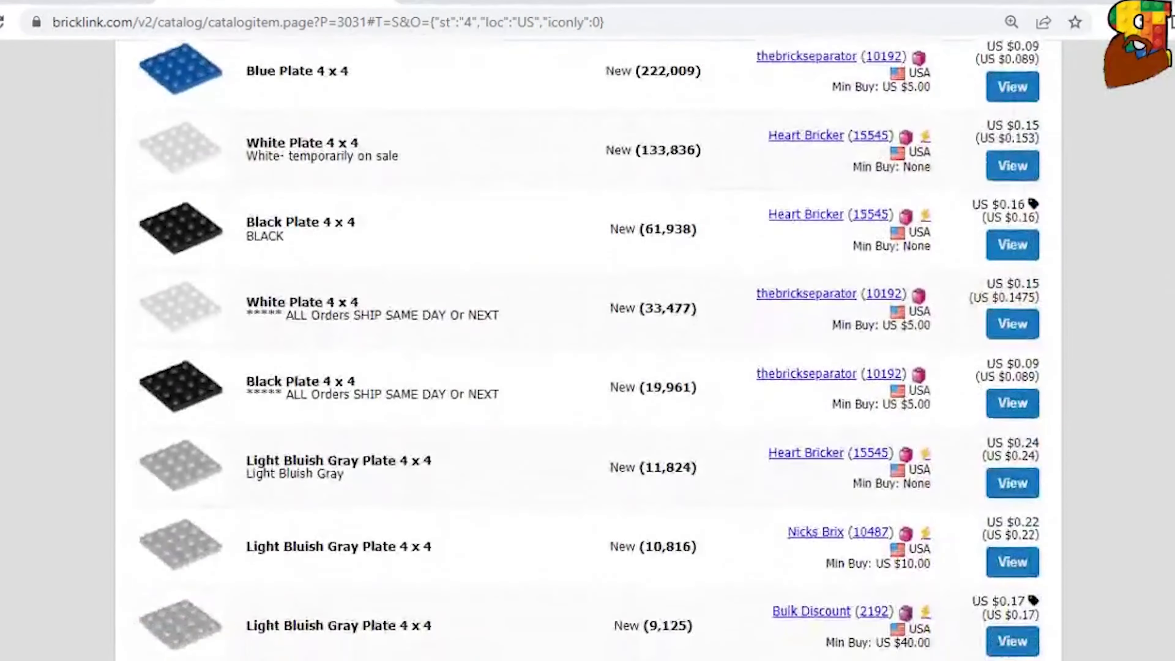
Check the prices of the lower-quantity Plate 4 x 4 listings further down the page.
scroll(587, 347, down, 16)
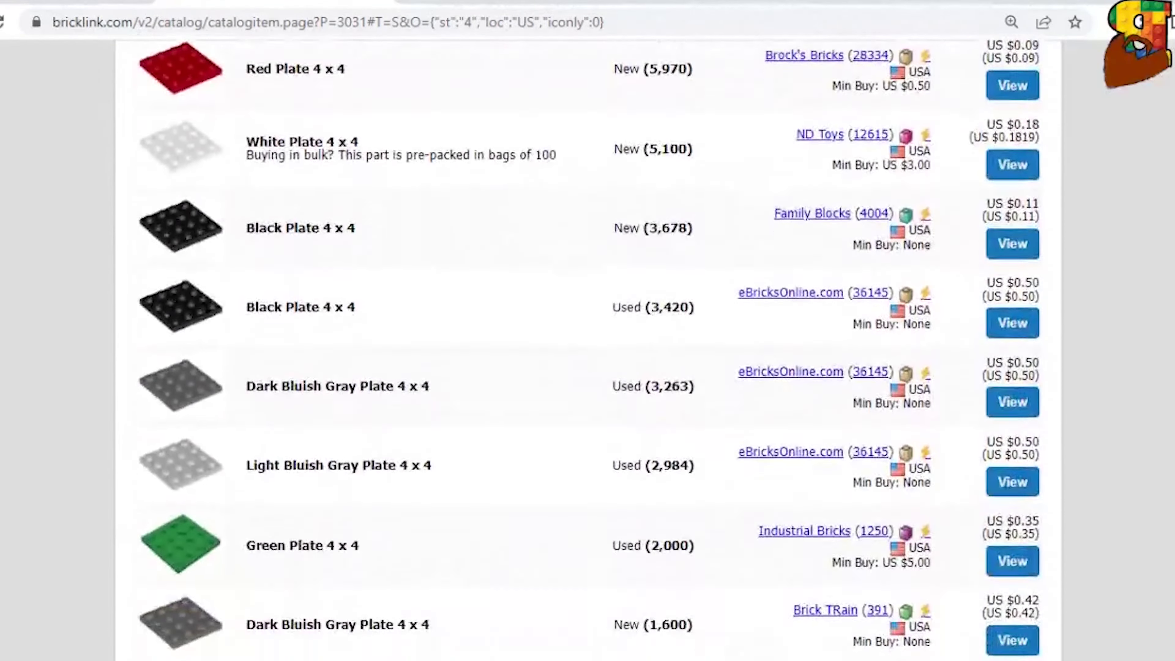
scroll(587, 347, down, 10)
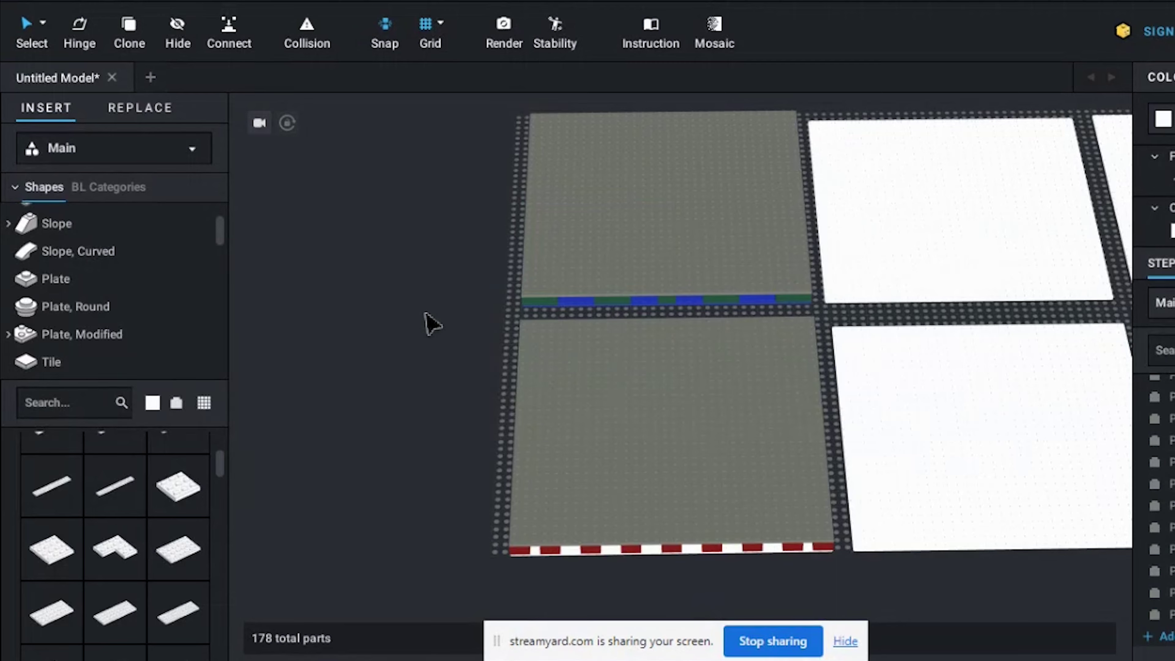
Switch to Studio and compare the supports under the two raised platforms from an angle and from the front.
right_drag(425, 313, 470, 291)
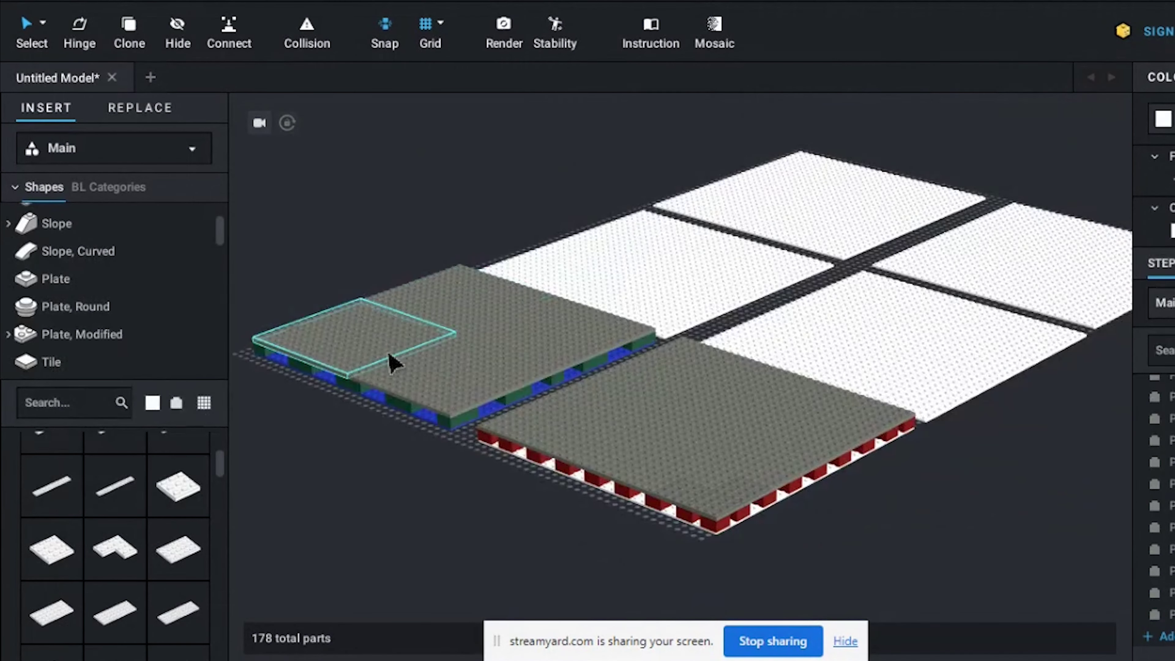
scroll(391, 363, up, 5)
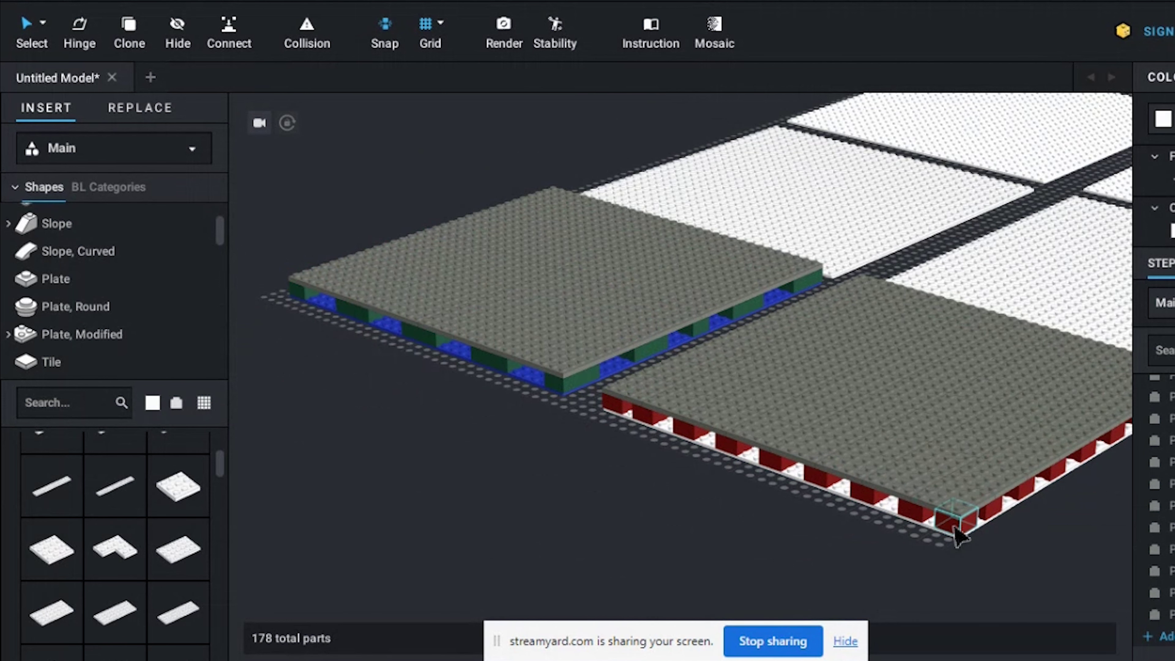
scroll(1016, 485, down, 1)
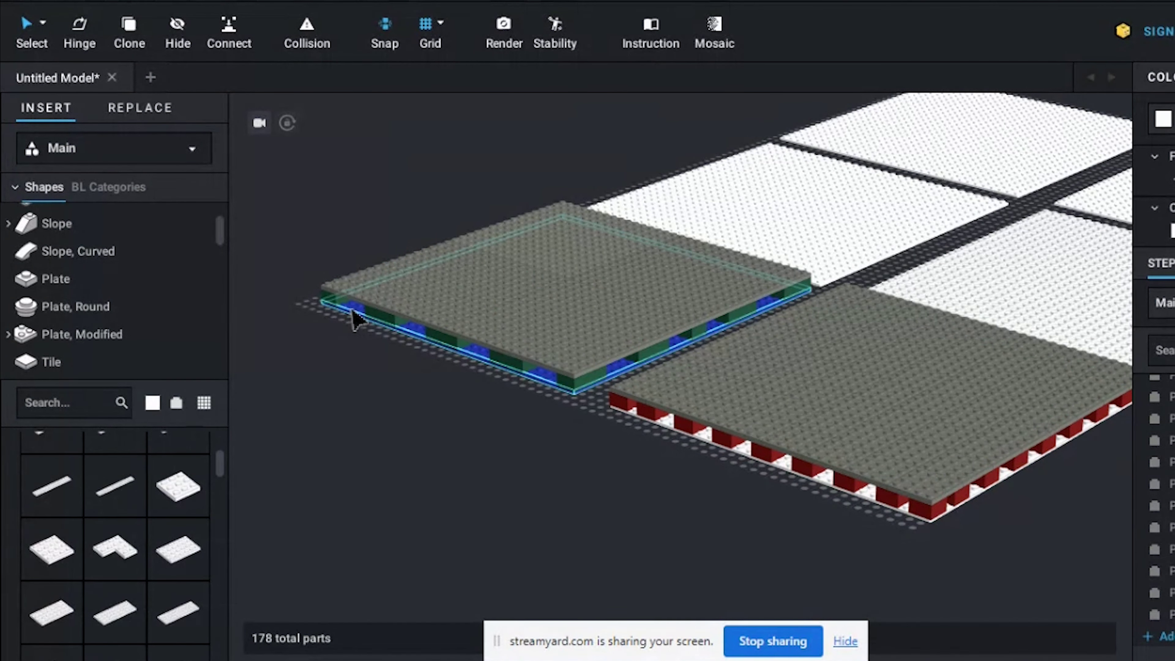
scroll(348, 315, up, 1)
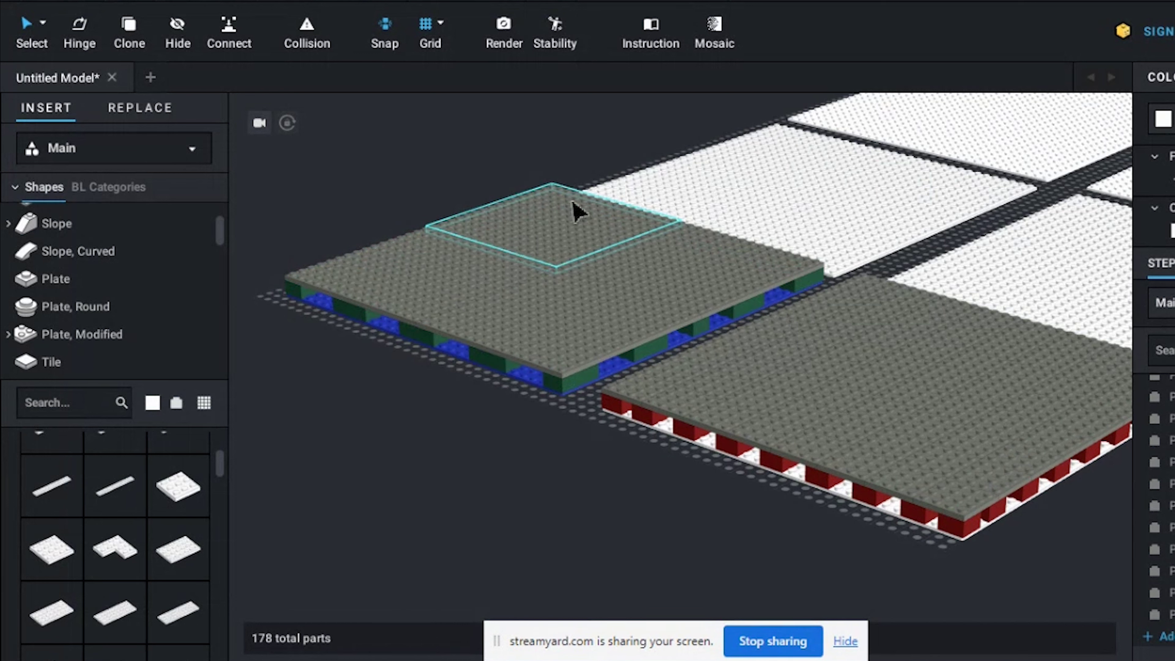
scroll(1104, 281, down, 2)
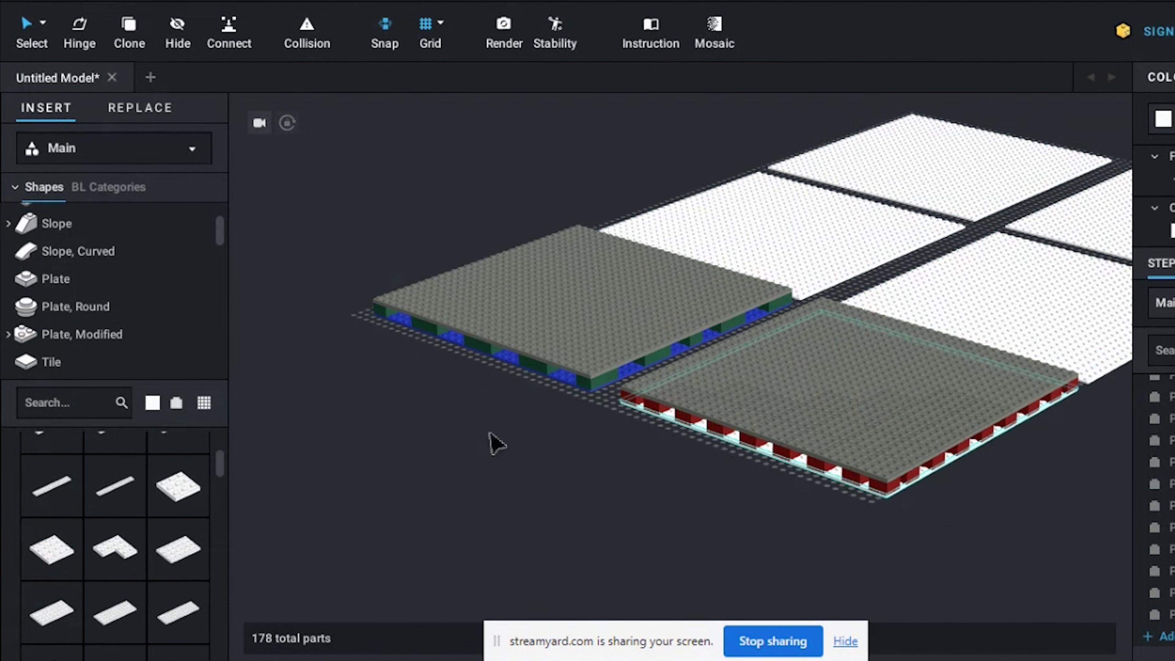
right_drag(409, 416, 443, 420)
scroll(378, 432, up, 3)
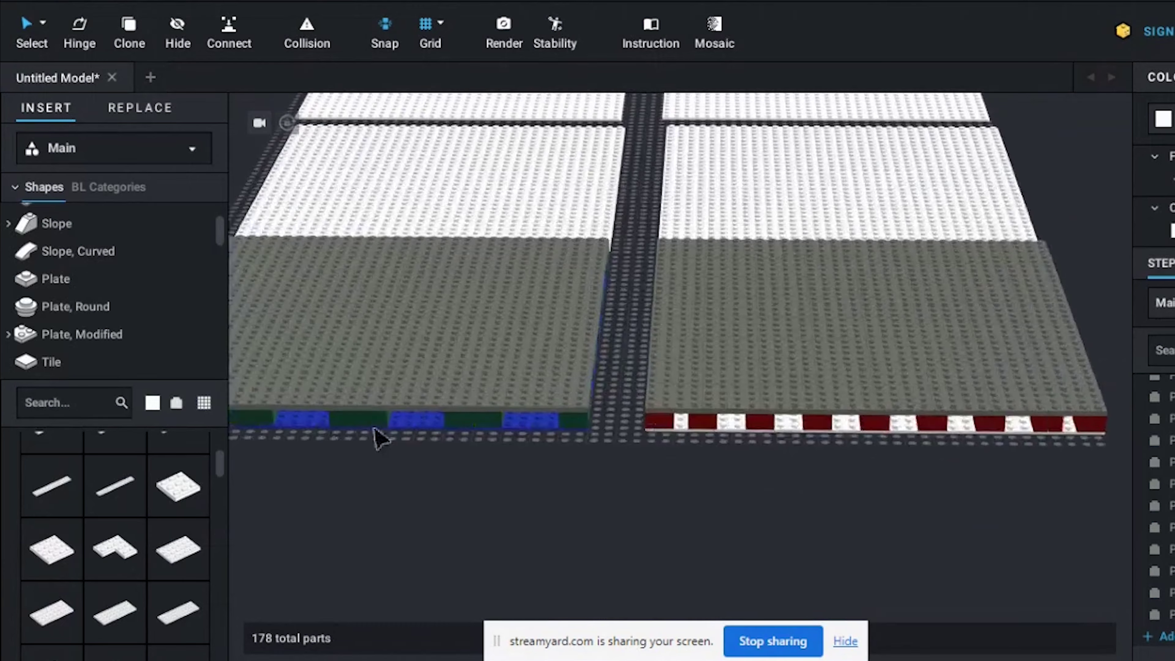
Add a Technic Brick 1 x 2 with Hole and one with Axle Hole in front of the blue-based platform, coloured yellow.
middle_drag(457, 412, 747, 415)
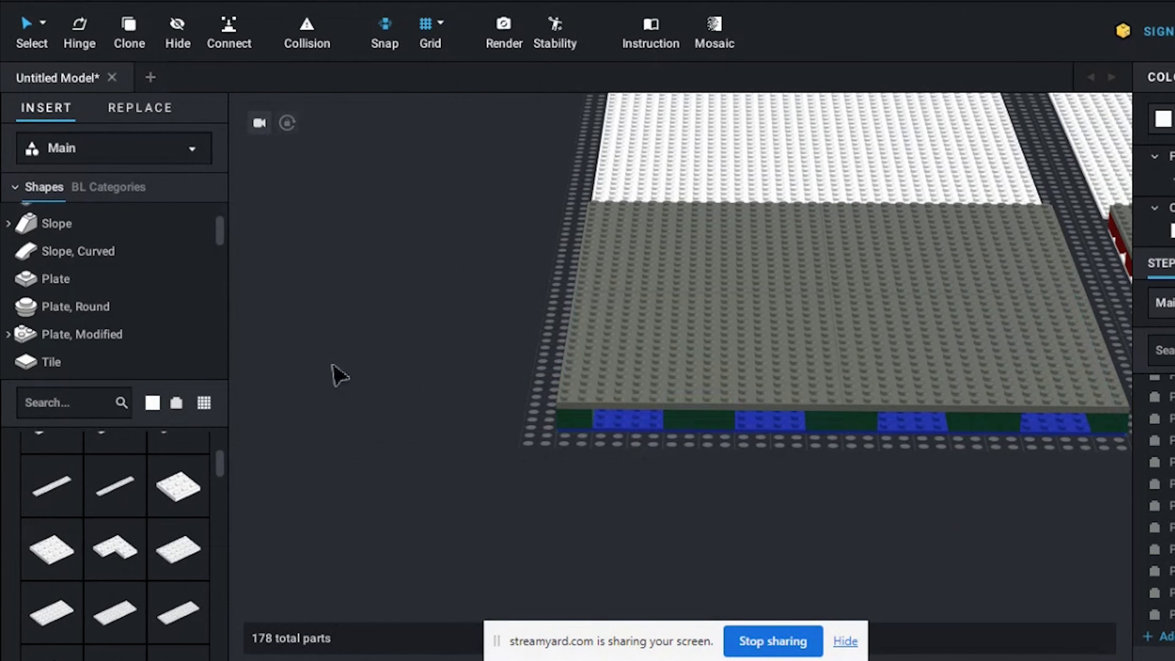
scroll(559, 340, up, 3)
scroll(138, 354, down, 8)
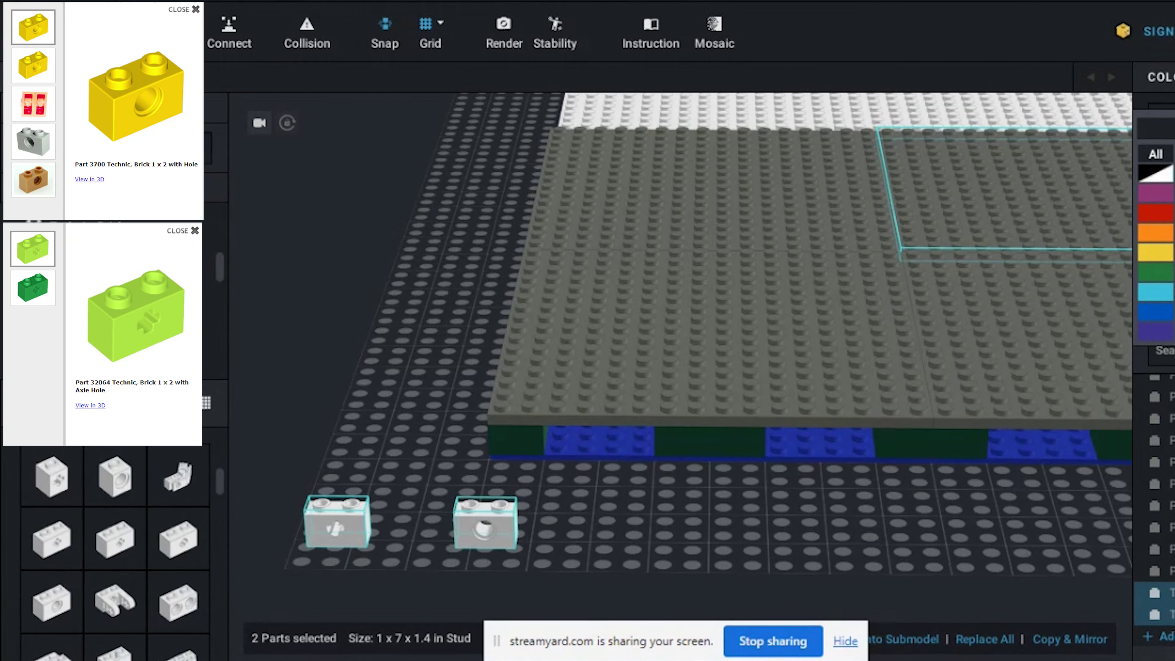
click(328, 336)
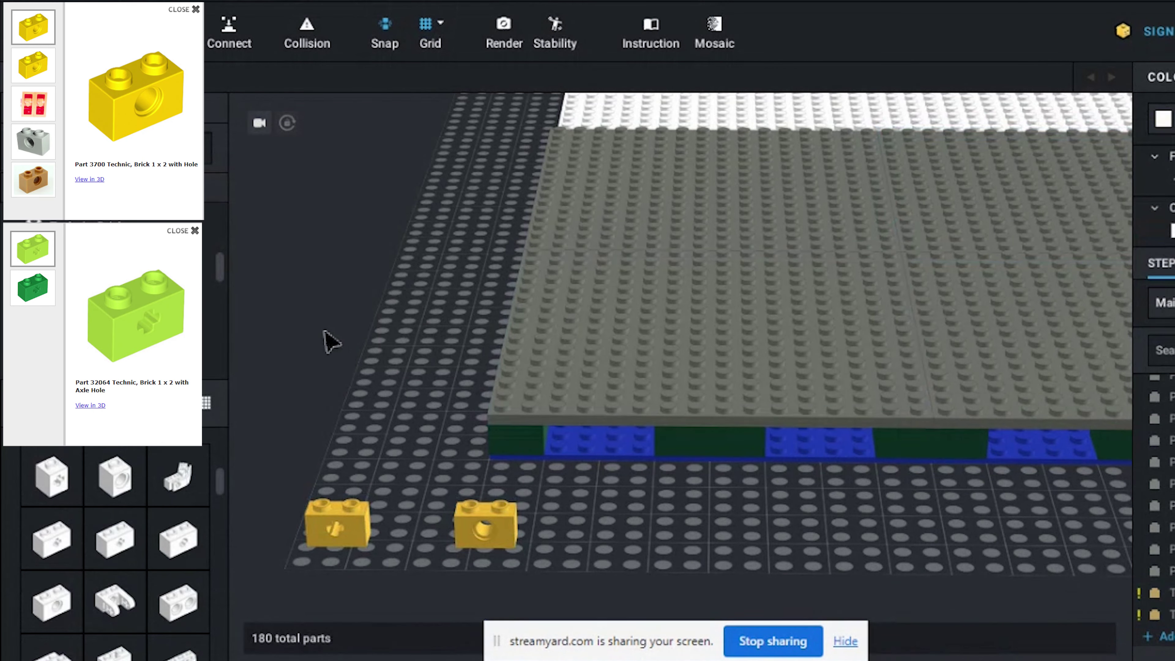
Place the yellow 1 x 2 brick with hole (3700) under the platform's front edge, directly beside the green corner brick.
scroll(328, 336, up, 3)
scroll(562, 266, down, 4)
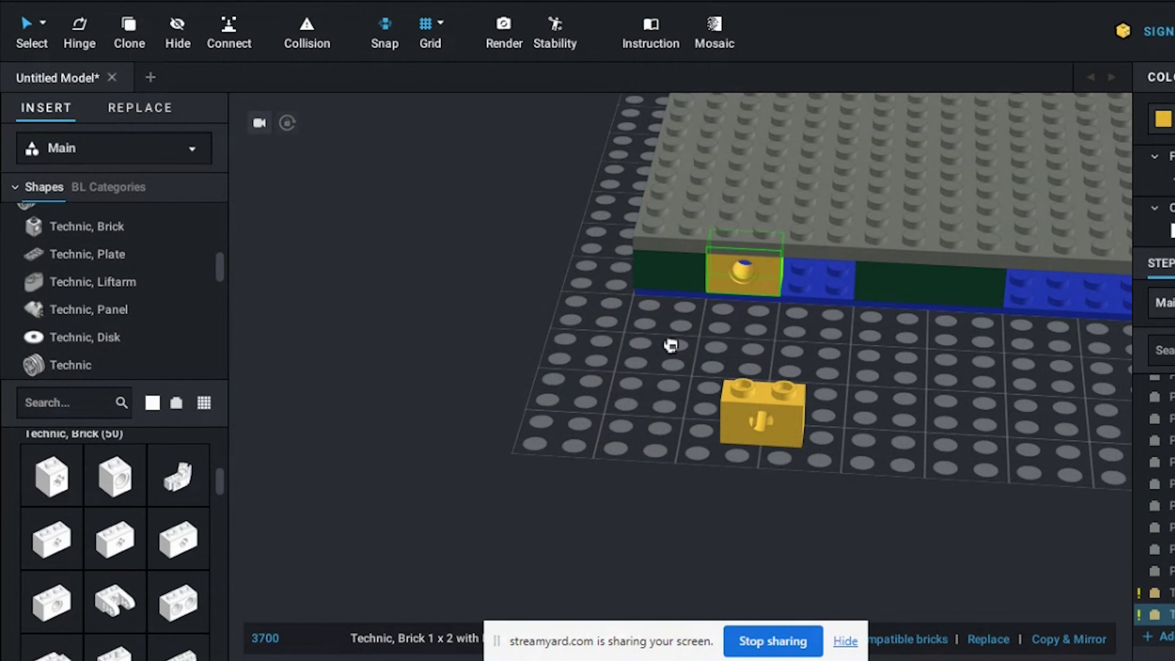
drag(671, 345, 762, 280)
click(638, 371)
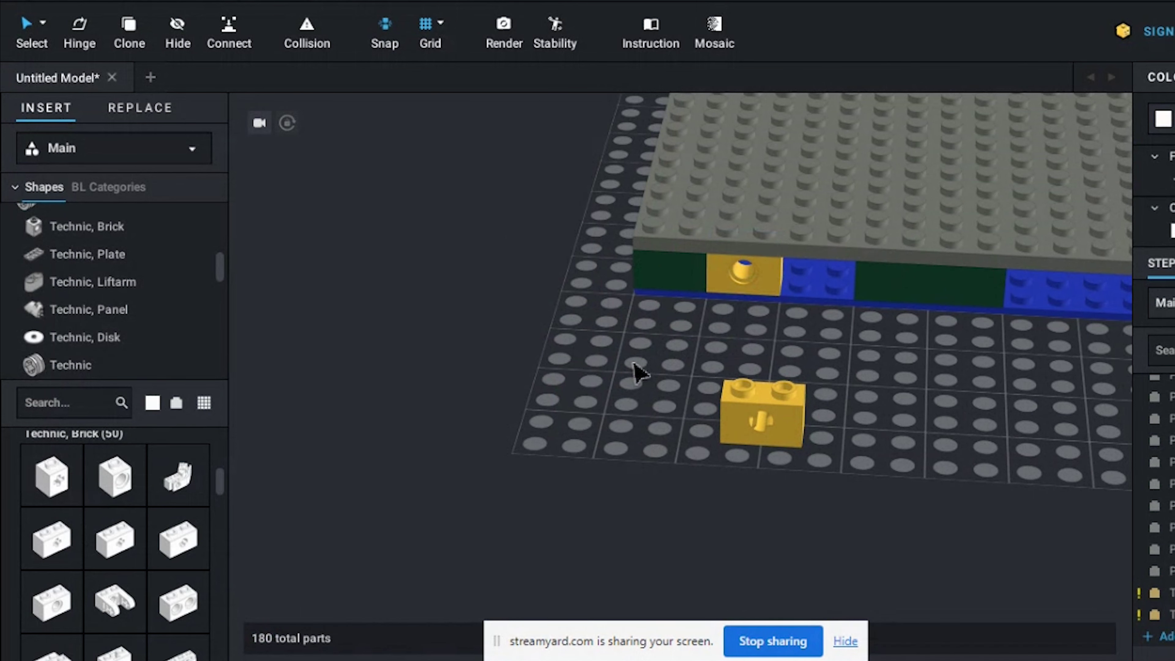
scroll(759, 326, up, 1)
Clone the yellow brick with hole three times, so both ends of the front edge and adjacent outer edge have one.
right_drag(814, 303, 790, 317)
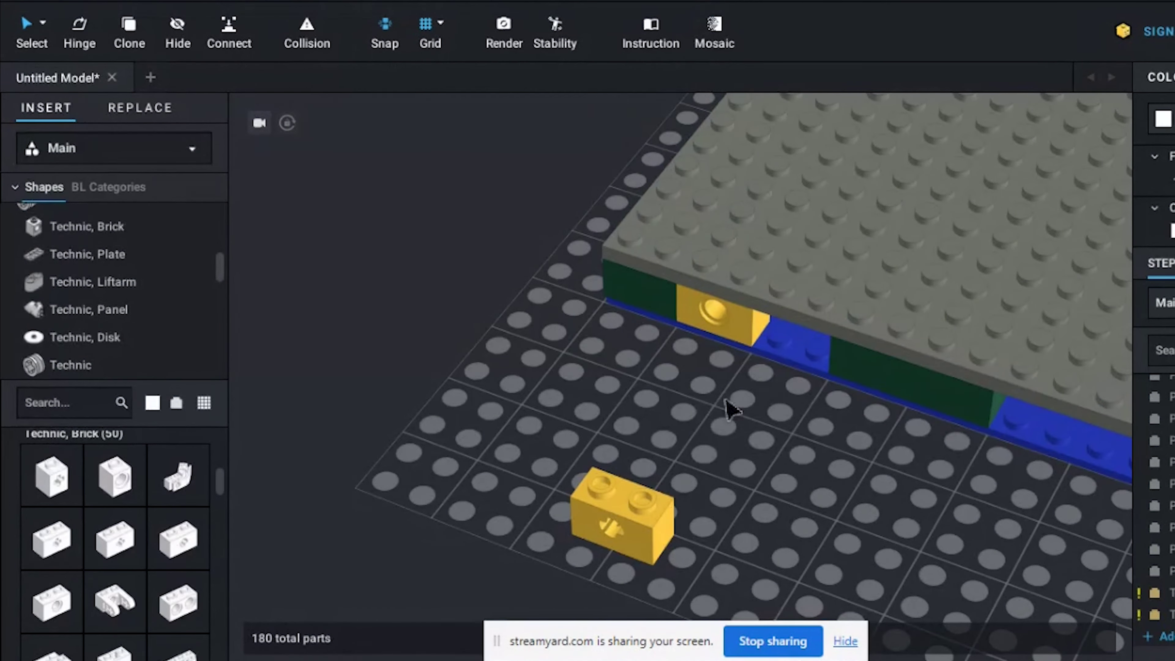
right_drag(747, 354, 732, 305)
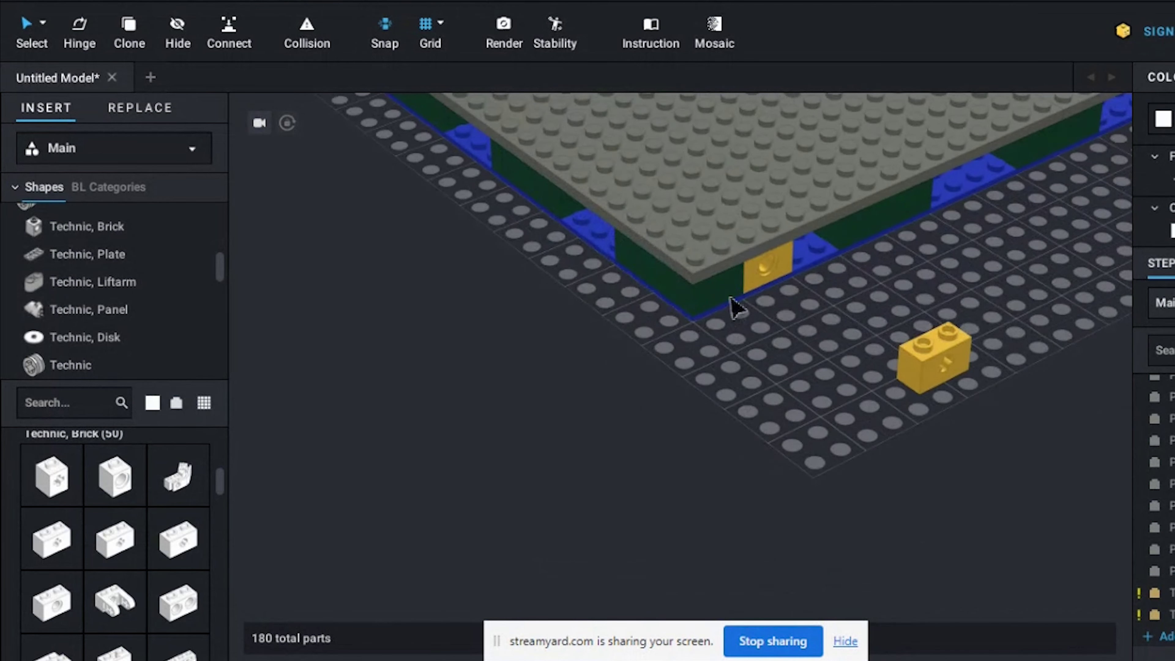
click(752, 283)
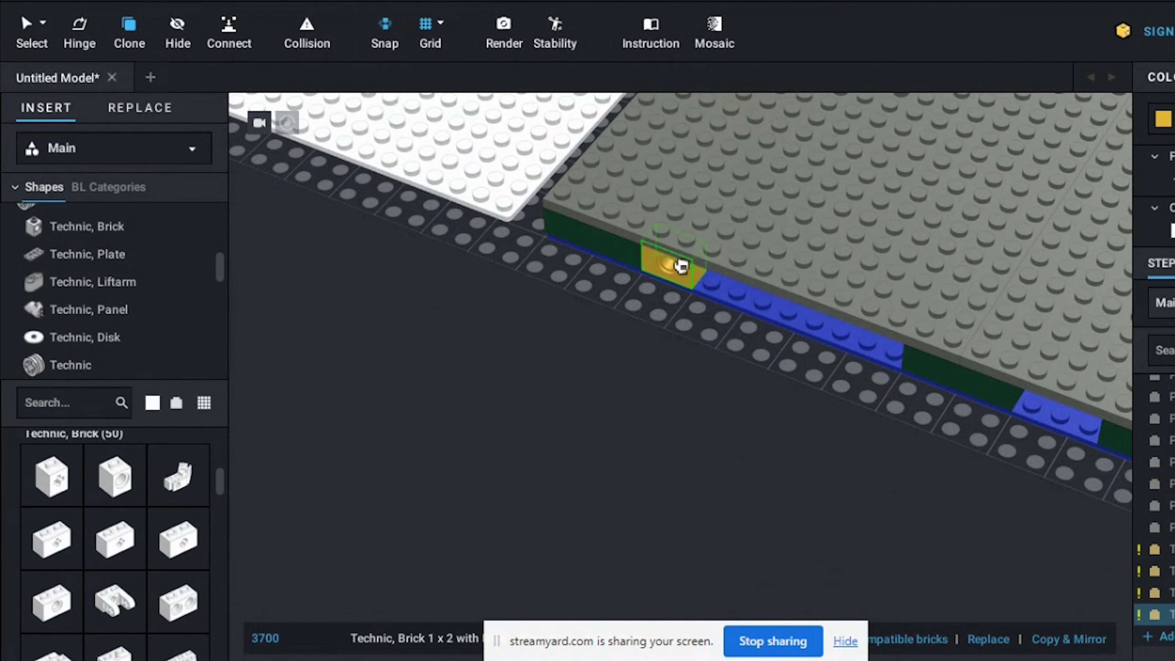
mouse_move(920, 344)
right_down()
mouse_move(952, 349)
mouse_move(939, 446)
mouse_move(967, 476)
mouse_move(659, 228)
right_up()
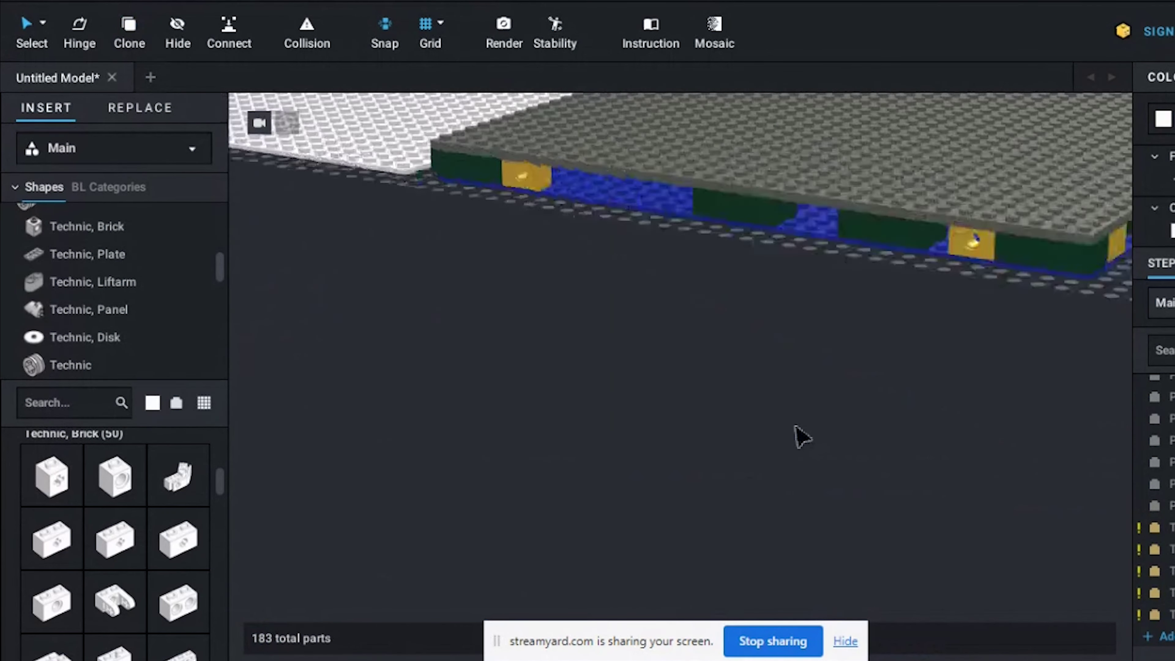
mouse_move(802, 437)
right_down()
mouse_move(661, 432)
mouse_move(399, 335)
right_up()
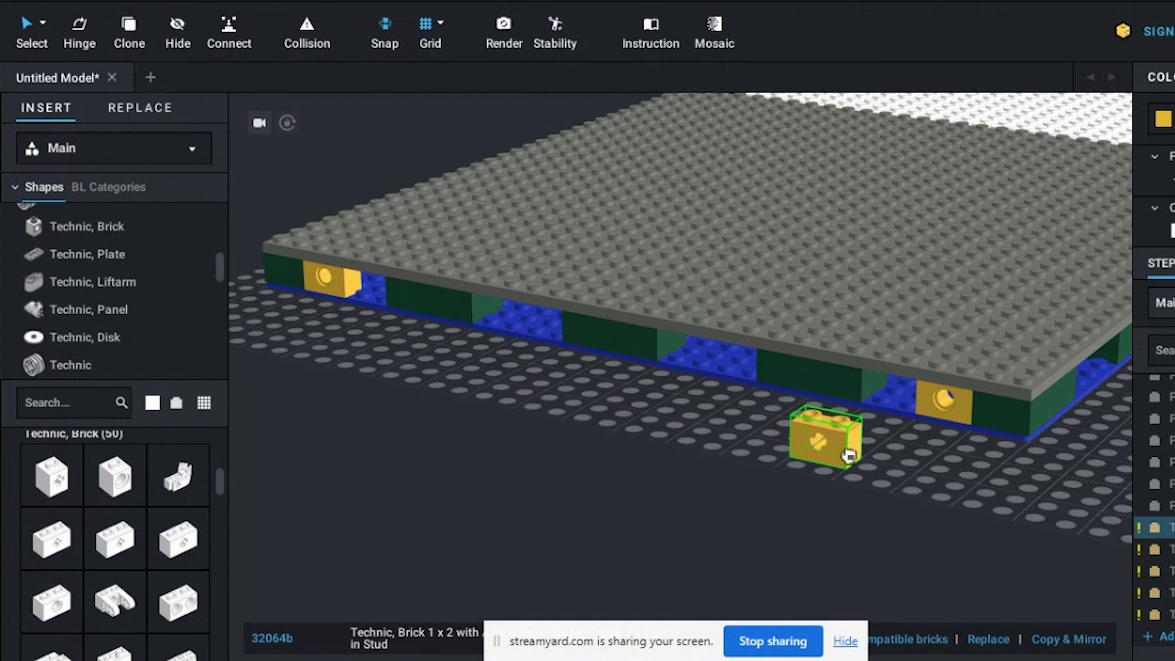
Place yellow 1 x 2 axle-hole bricks (32064b) near both ends of the edge facing the red-supported platform, cloning the second.
scroll(842, 458, up, 3)
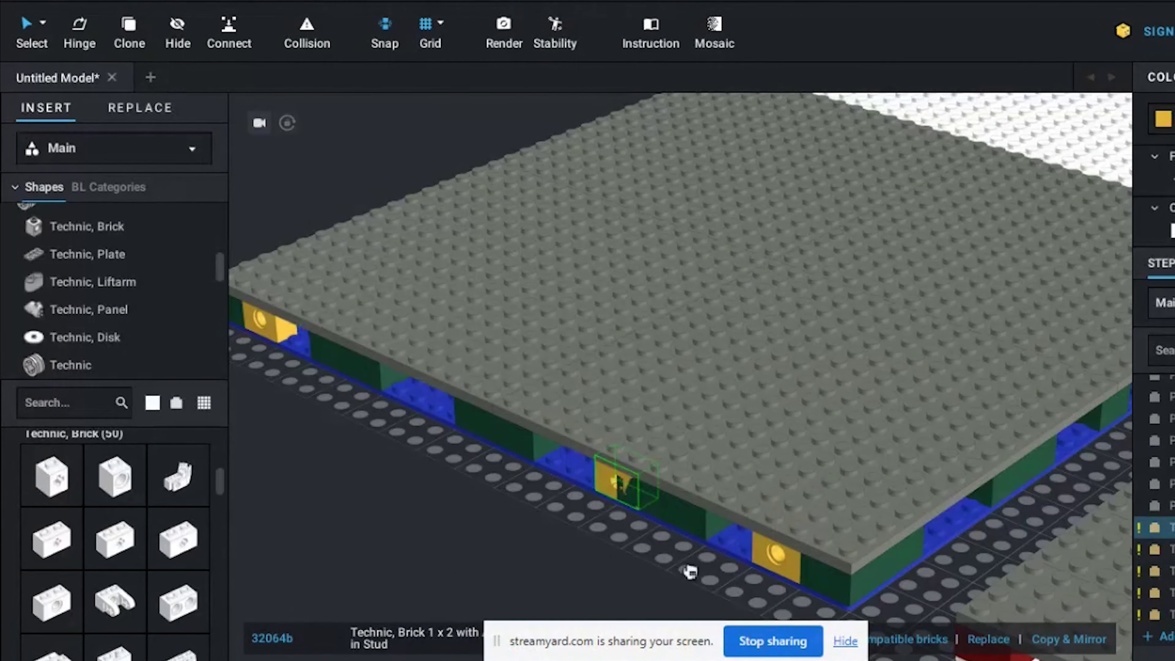
middle_drag(690, 580, 595, 517)
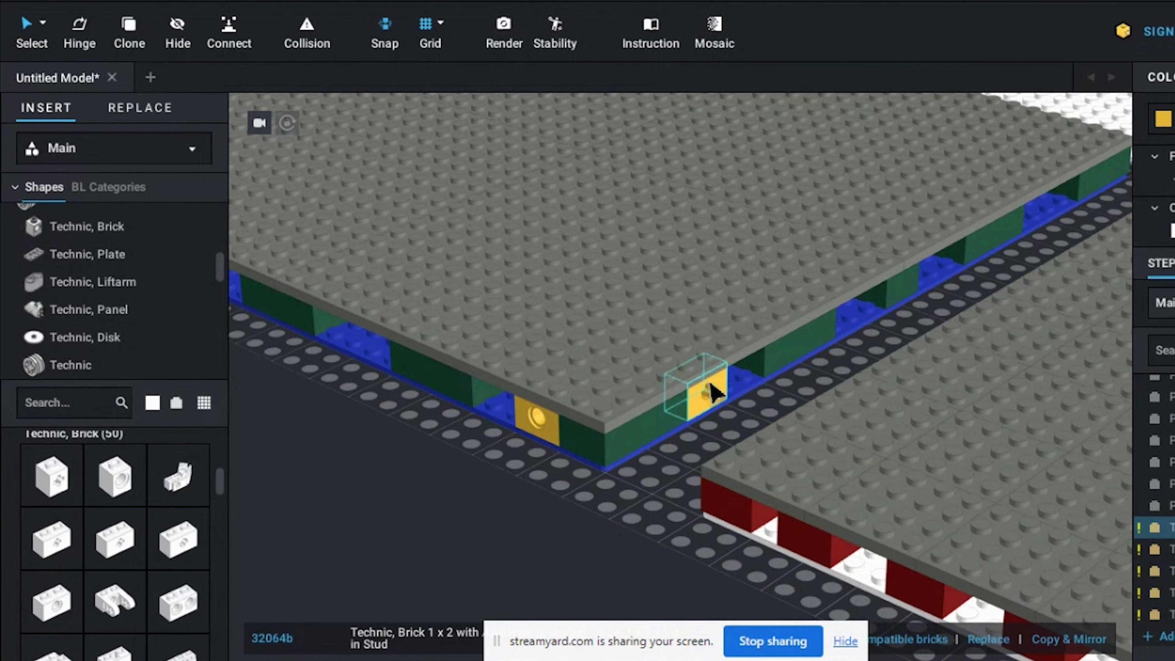
right_drag(792, 384, 766, 388)
middle_drag(696, 405, 674, 429)
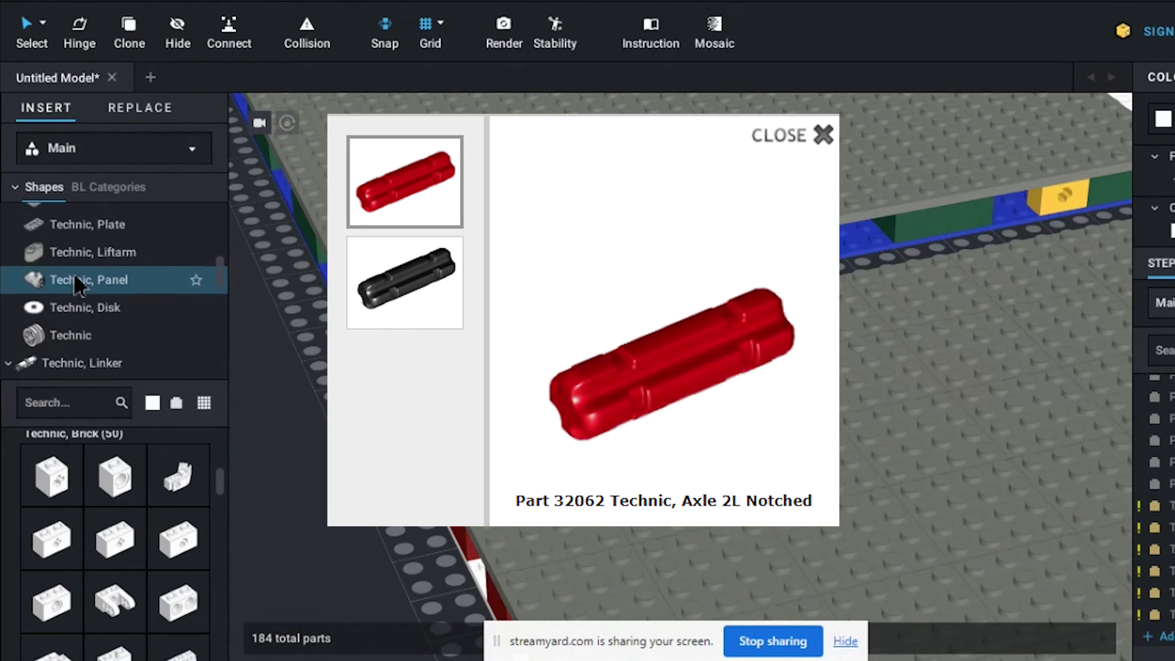
Insert a Technic Axle 2L Notched (32062) beside the platform and colour it red.
scroll(75, 276, up, 1)
scroll(88, 315, down, 3)
scroll(99, 338, down, 1)
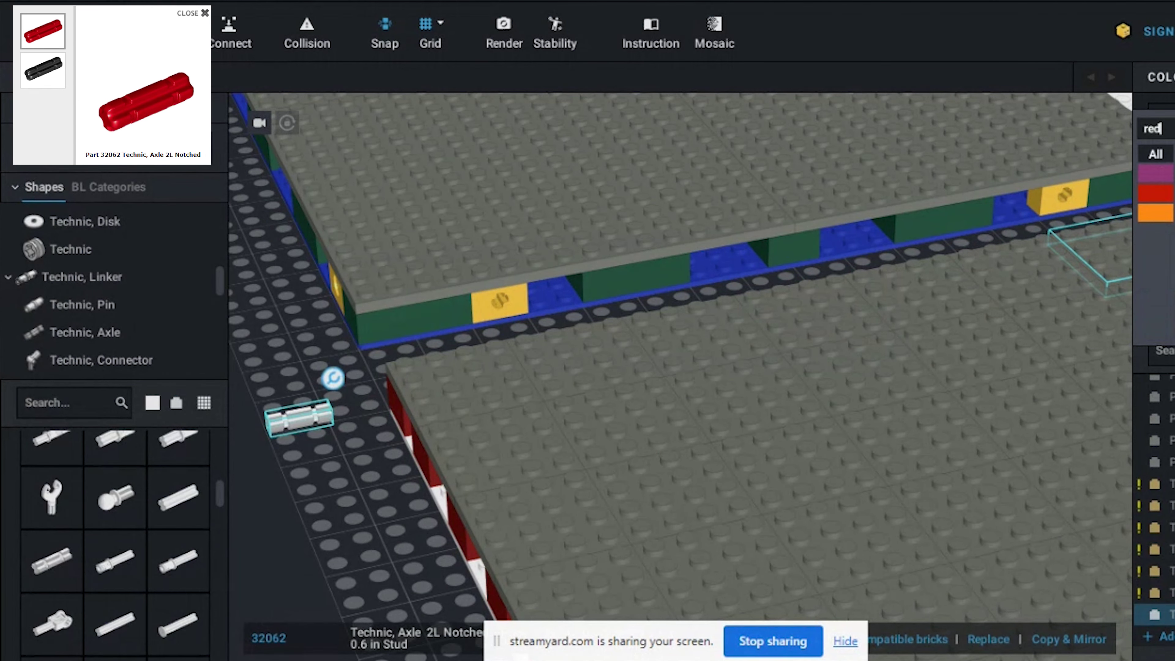
click(1155, 193)
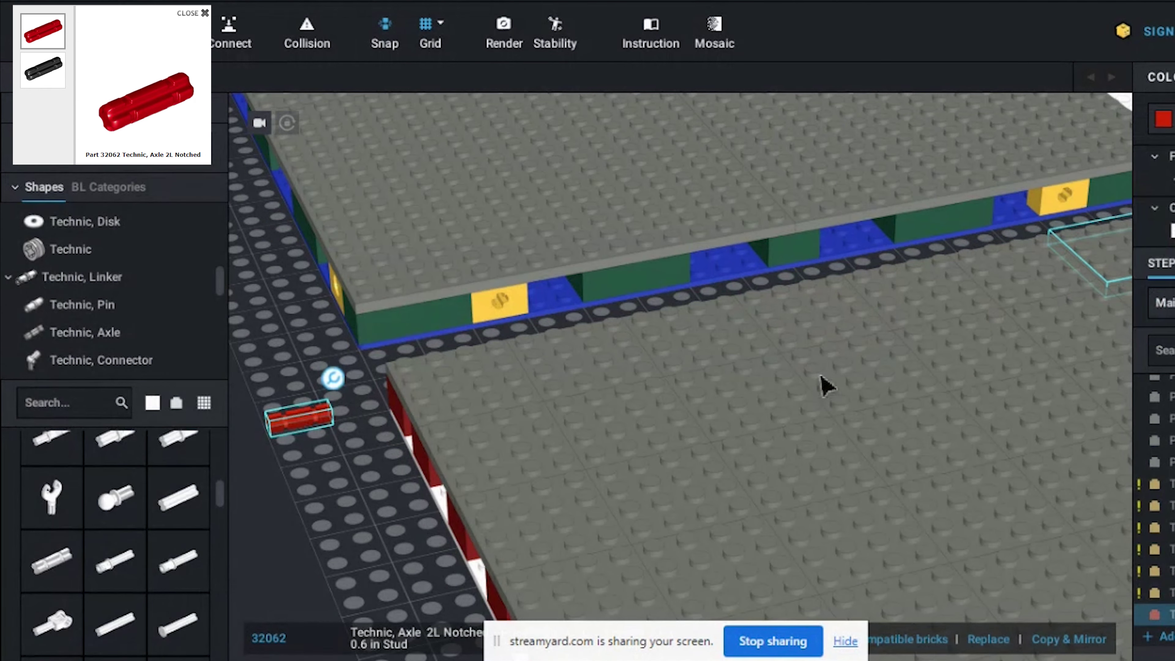
Fit the red notched axle into one yellow axle-hole brick and clone it into the other brick on that edge.
drag(309, 428, 342, 439)
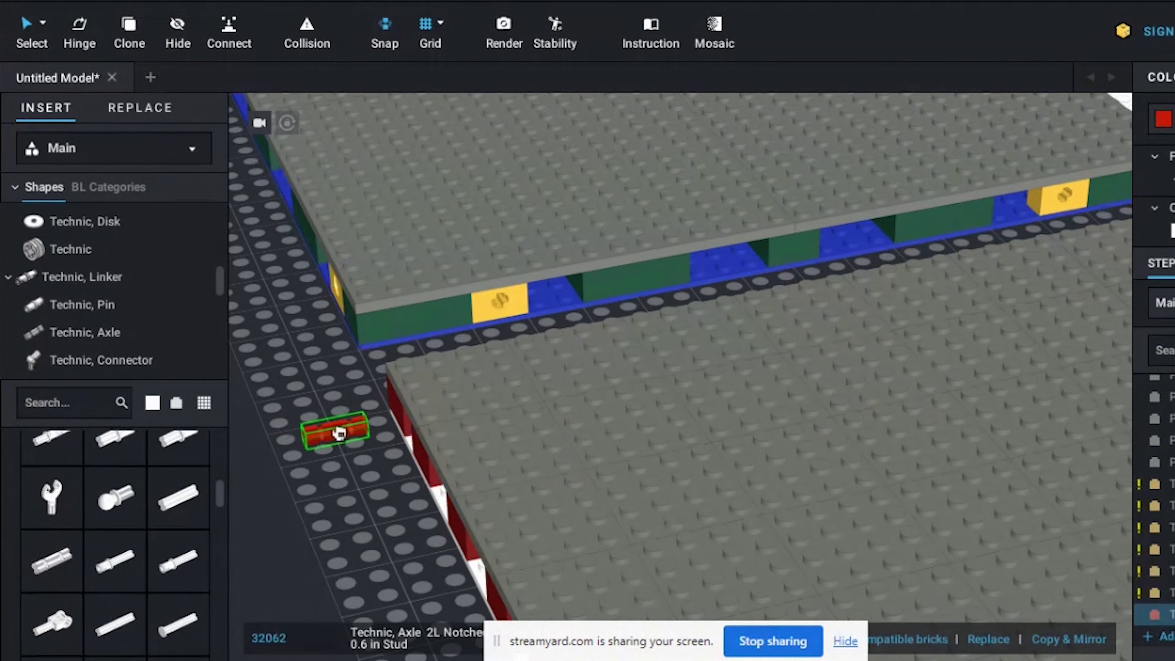
drag(339, 434, 359, 406)
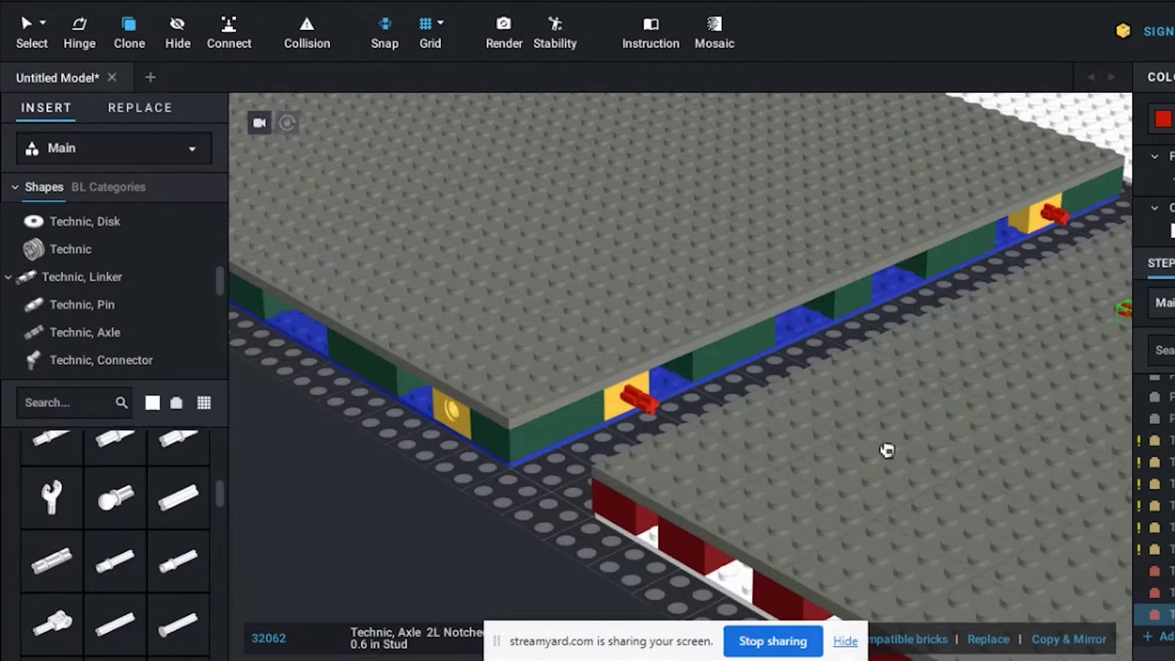
right_drag(883, 448, 886, 450)
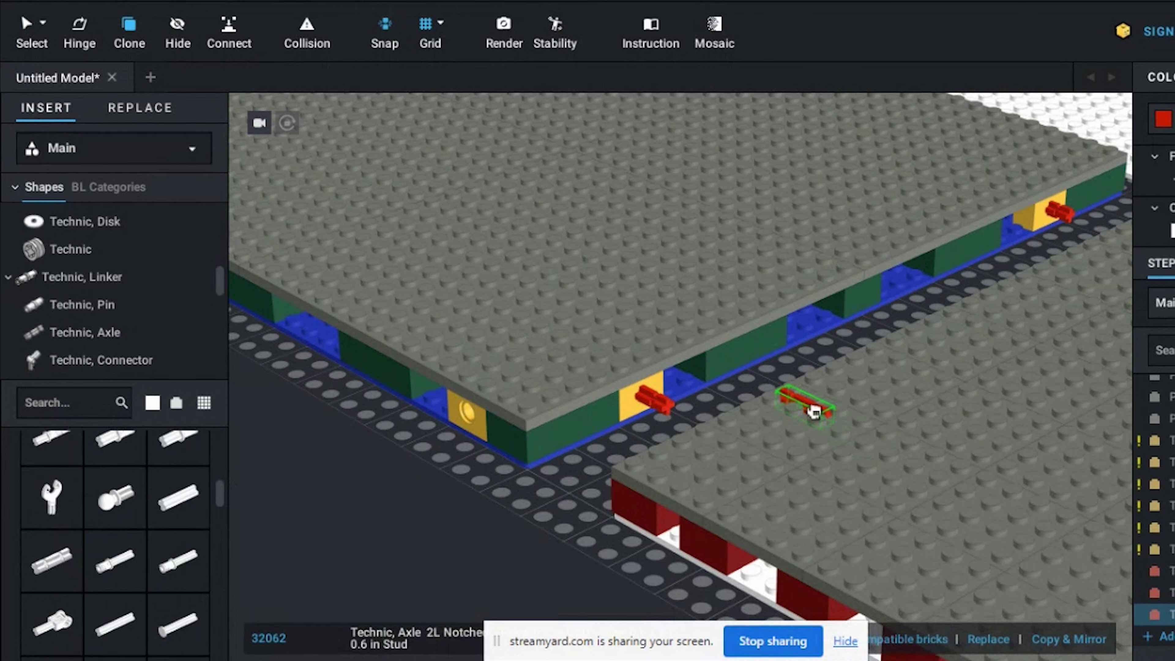
key(Escape)
Examine the connector bricks and protruding axles along the gap between the two platforms, selecting one axle-hole brick.
right_drag(632, 478, 651, 490)
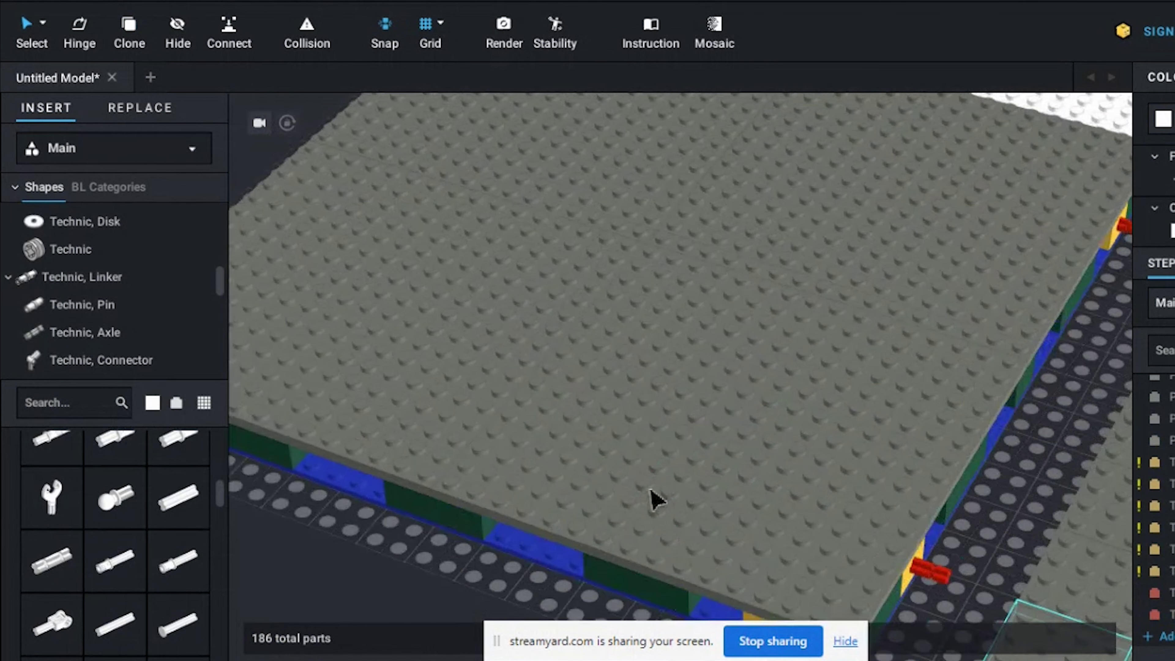
middle_drag(684, 464, 558, 352)
click(768, 455)
right_drag(769, 456, 770, 495)
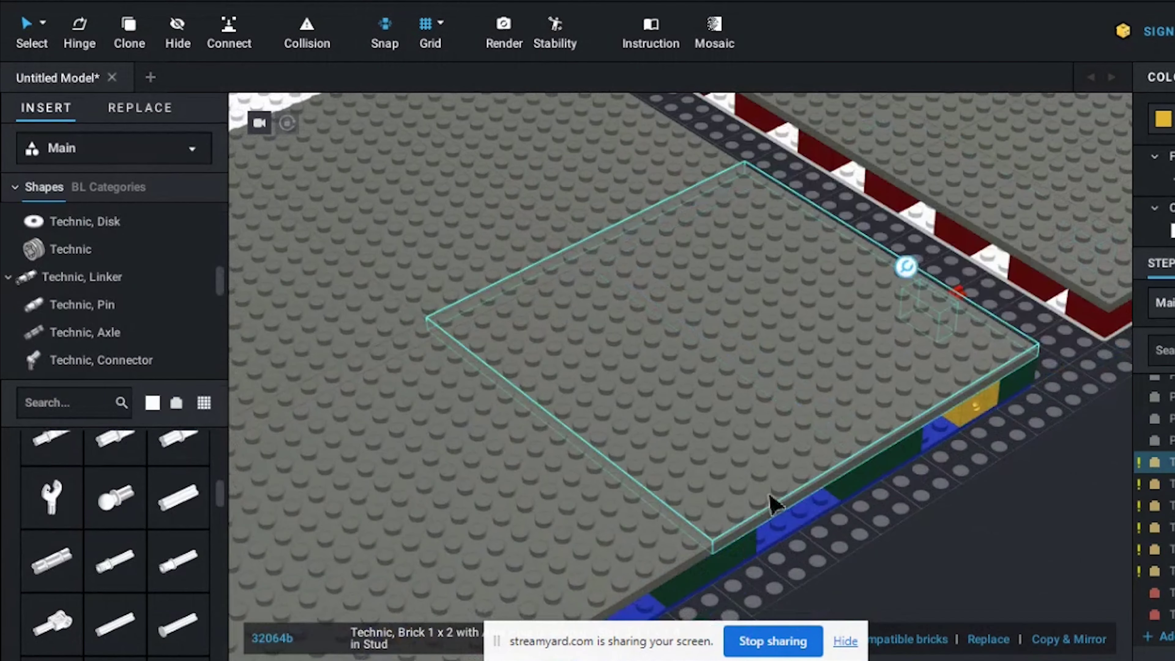
middle_drag(962, 365, 802, 441)
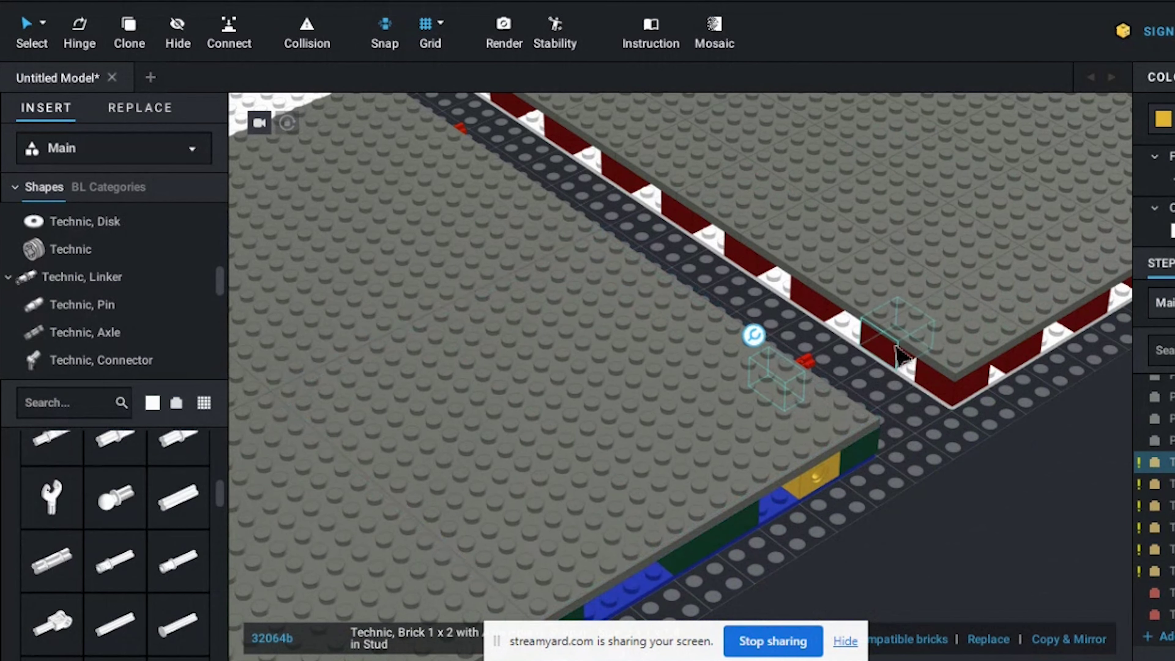
Delete the whole red-supported platform, including its 4x4 plates, bricks and baseplate.
scroll(896, 347, down, 3)
right_drag(897, 347, 859, 389)
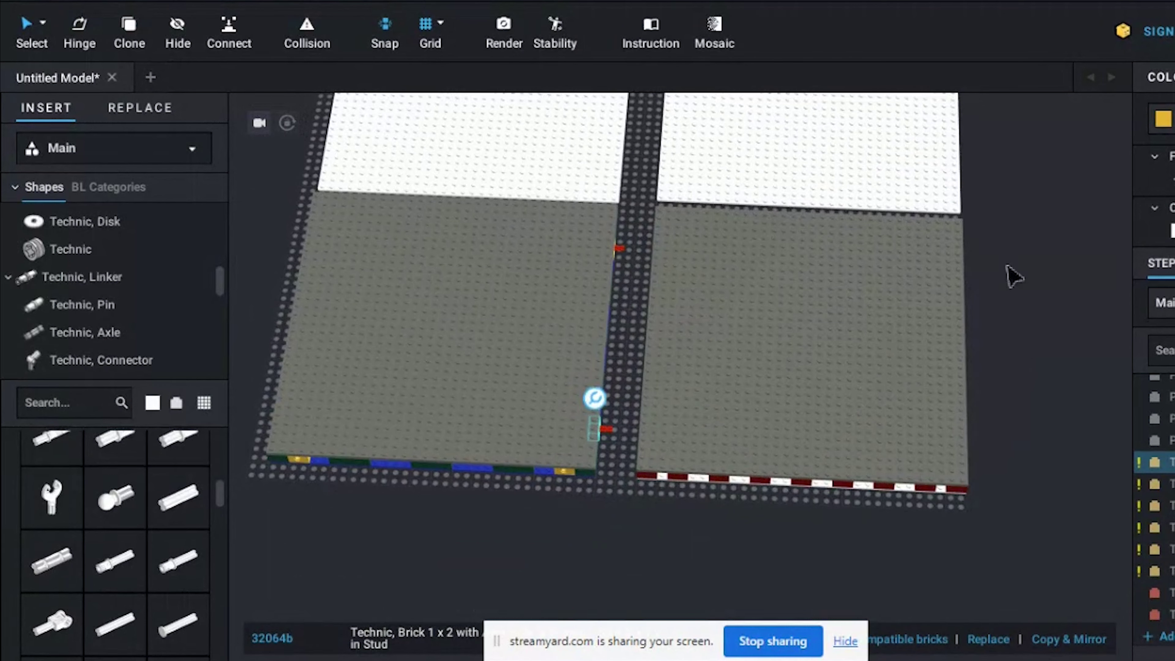
drag(963, 260, 661, 495)
key(Delete)
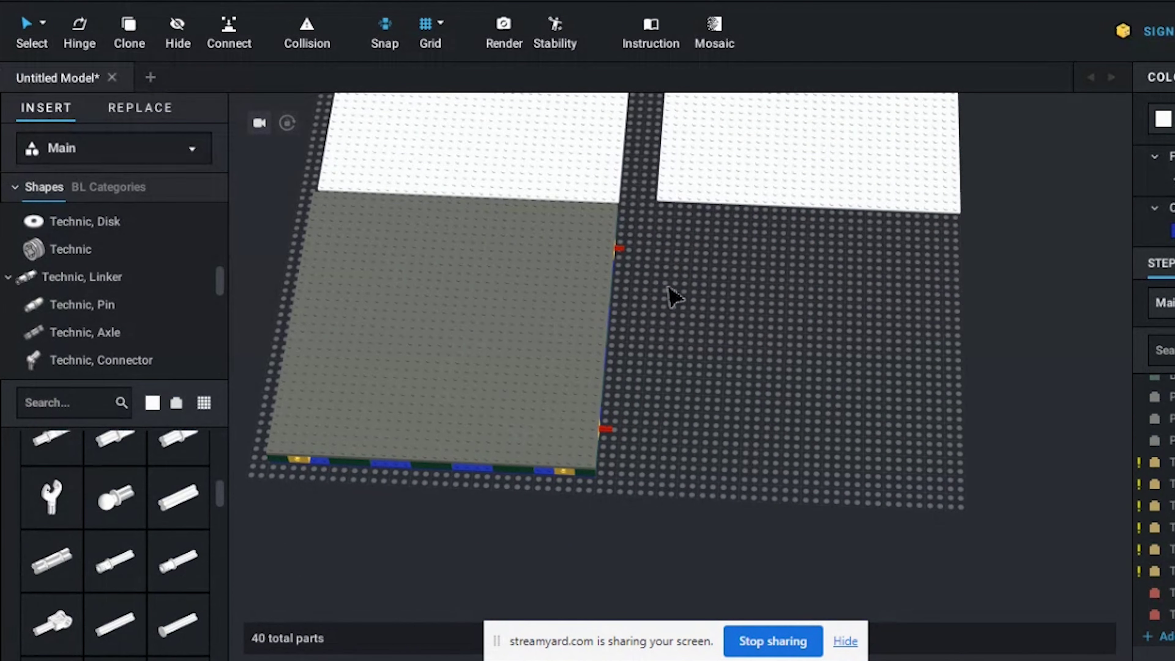
Clone the complete grey-topped platform with its supports and red axles, and place the copy, turned, alongside the original.
right_drag(669, 287, 675, 309)
middle_drag(675, 310, 774, 300)
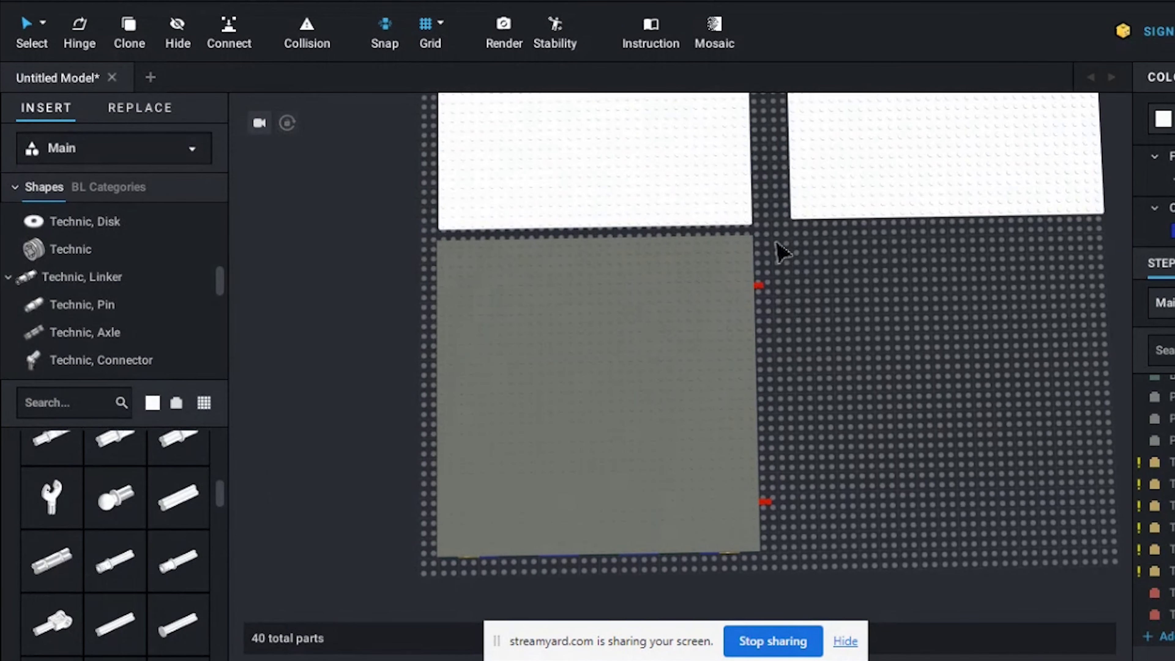
mouse_move(774, 241)
mouse_down()
mouse_move(474, 430)
mouse_move(446, 559)
mouse_up()
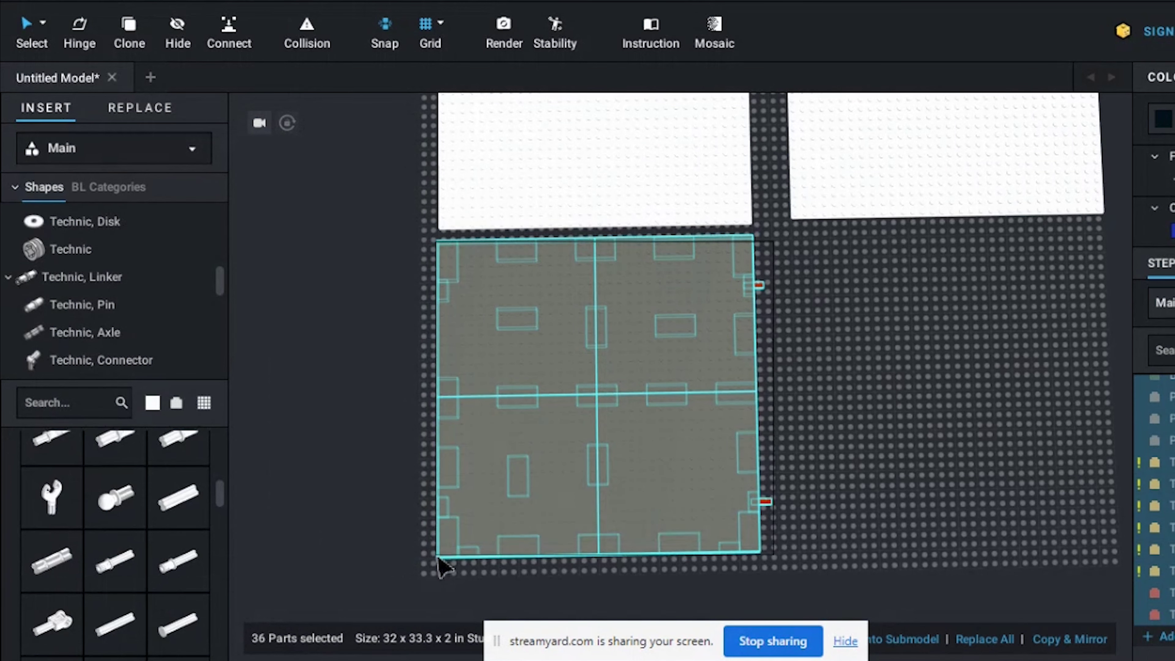
key(c)
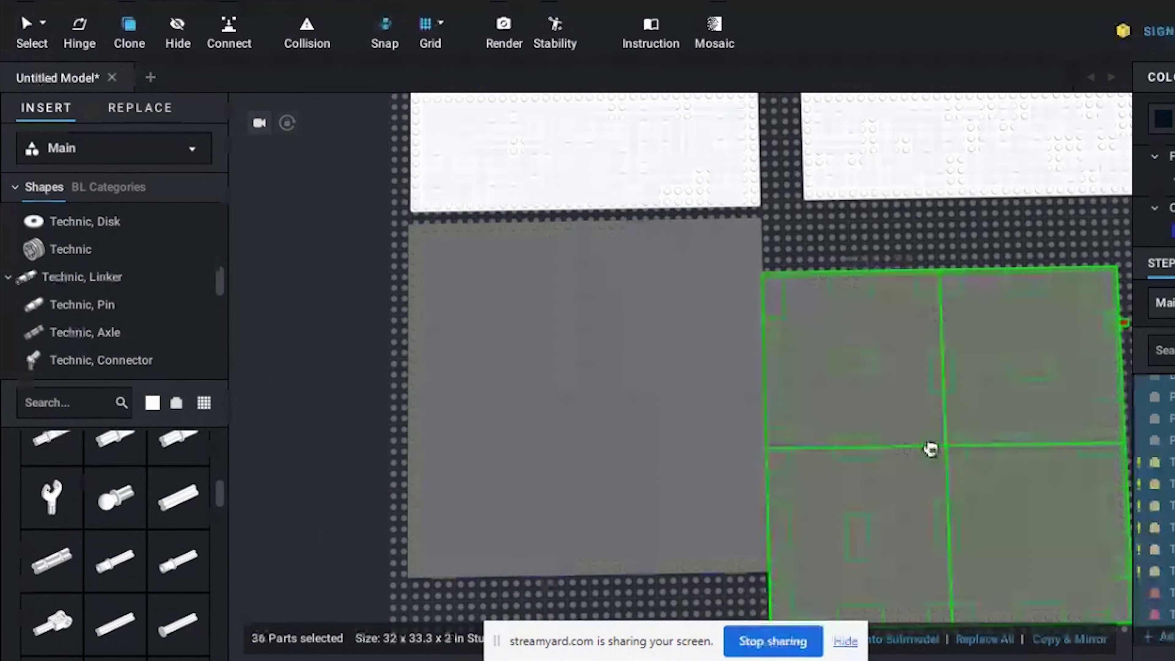
middle_drag(944, 451, 871, 352)
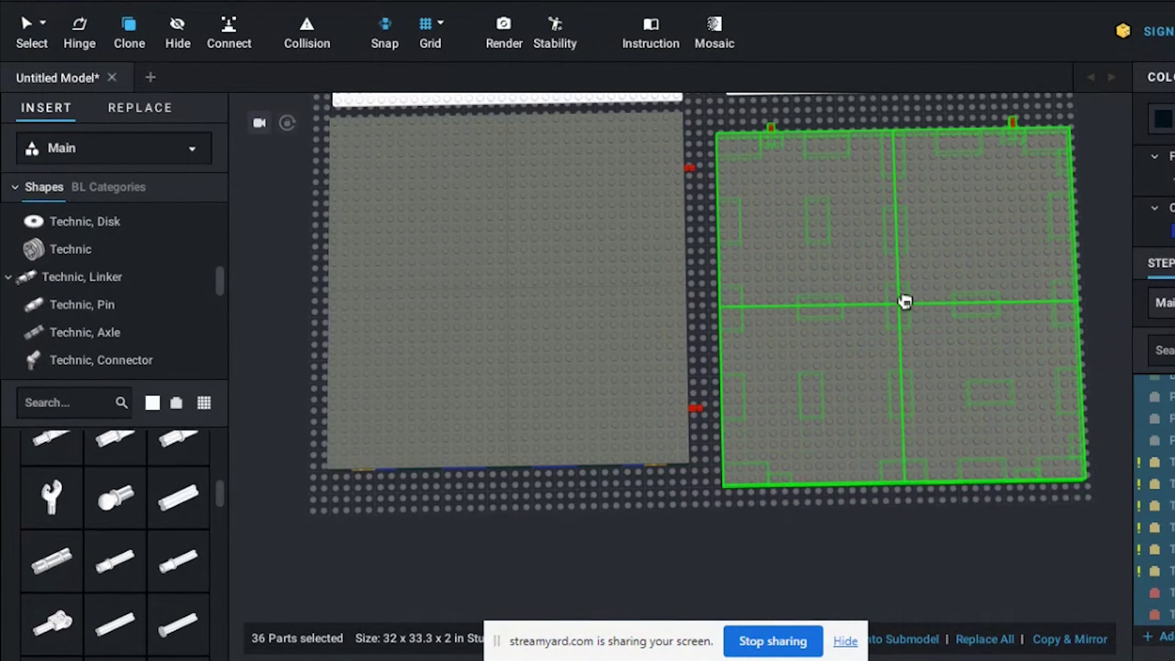
mouse_move(910, 294)
right_down()
mouse_move(899, 263)
mouse_move(863, 258)
mouse_move(904, 281)
mouse_move(881, 278)
right_up()
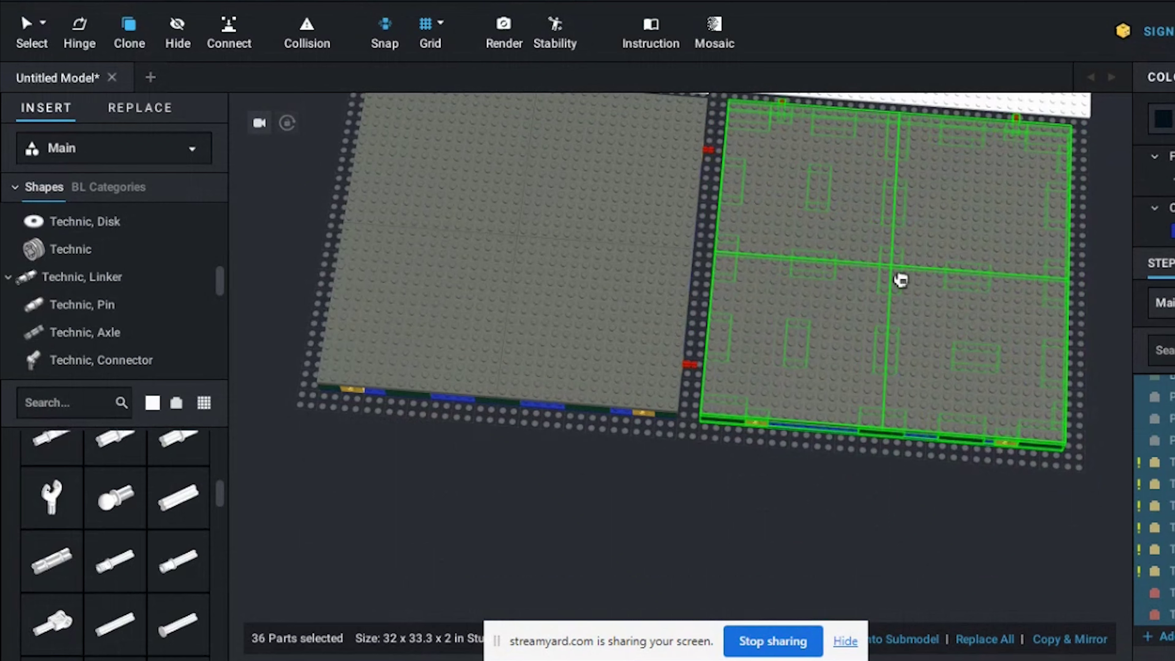
click(923, 280)
key(Escape)
Clone the yellow axle-hole brick (32064b) onto both ends of the platform edge that still lacks connector bricks.
right_drag(785, 461, 603, 441)
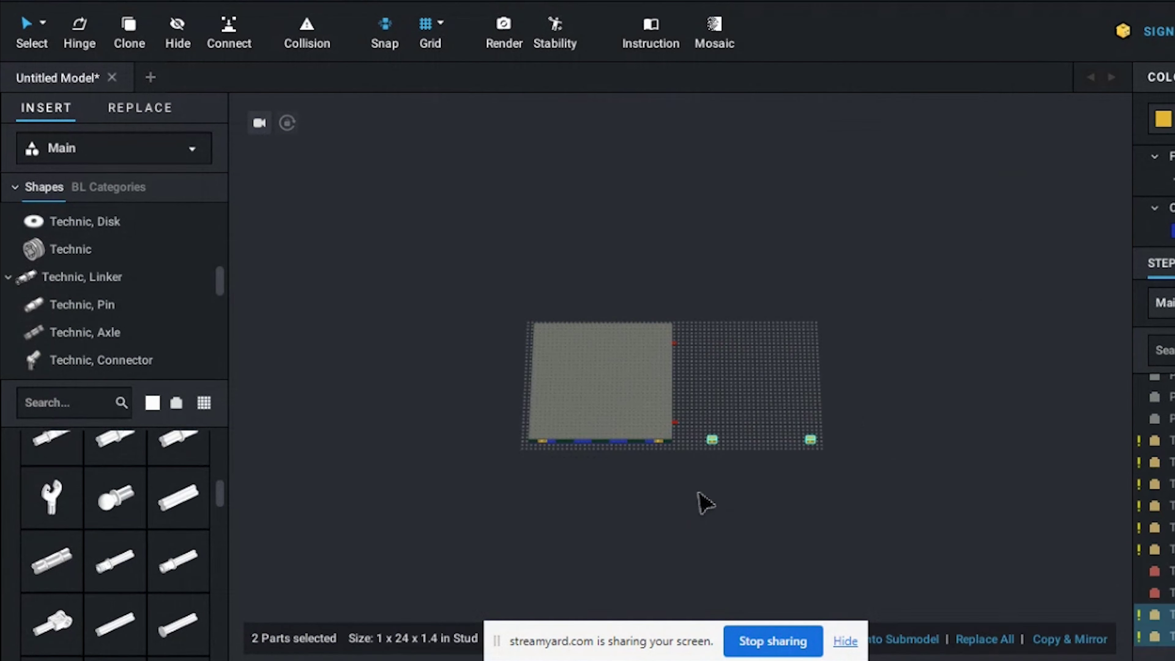
scroll(737, 472, up, 5)
scroll(736, 472, up, 3)
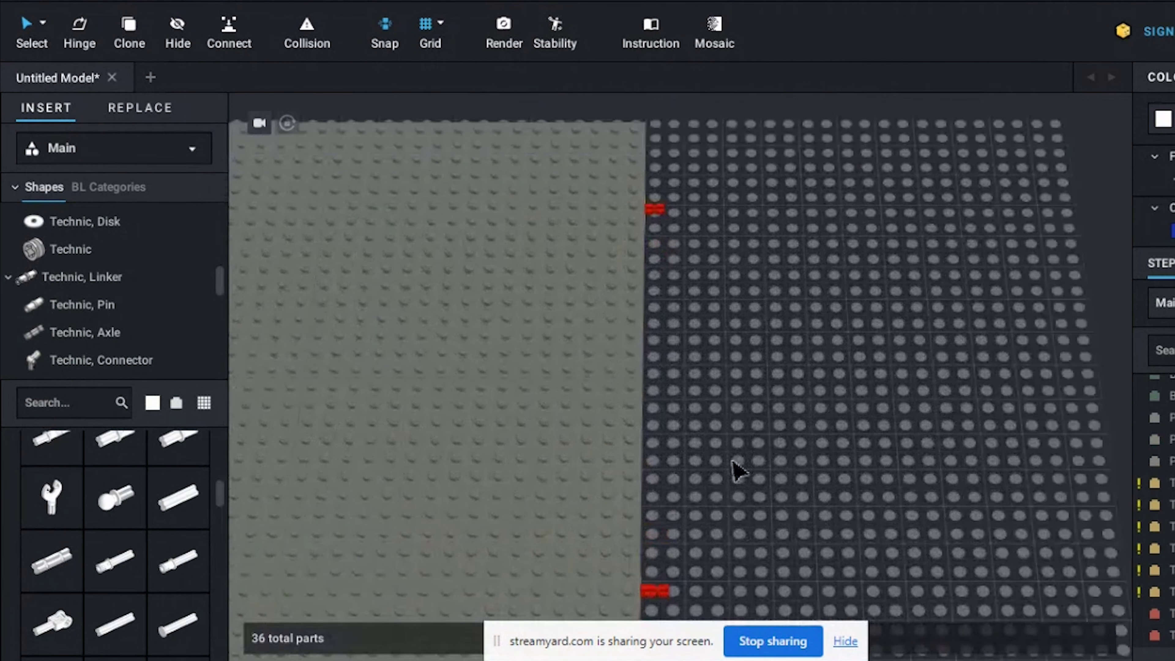
right_drag(737, 472, 608, 452)
click(602, 435)
shift+click(881, 401)
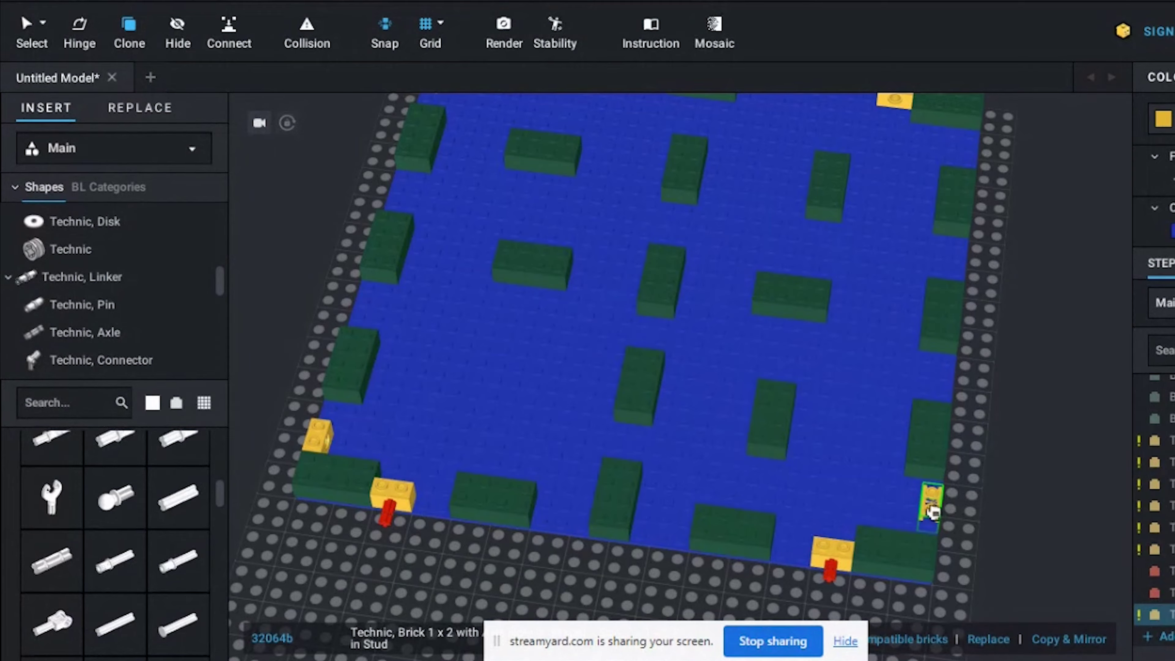
mouse_move(924, 499)
right_down()
mouse_move(850, 509)
mouse_move(841, 443)
mouse_move(708, 491)
right_up()
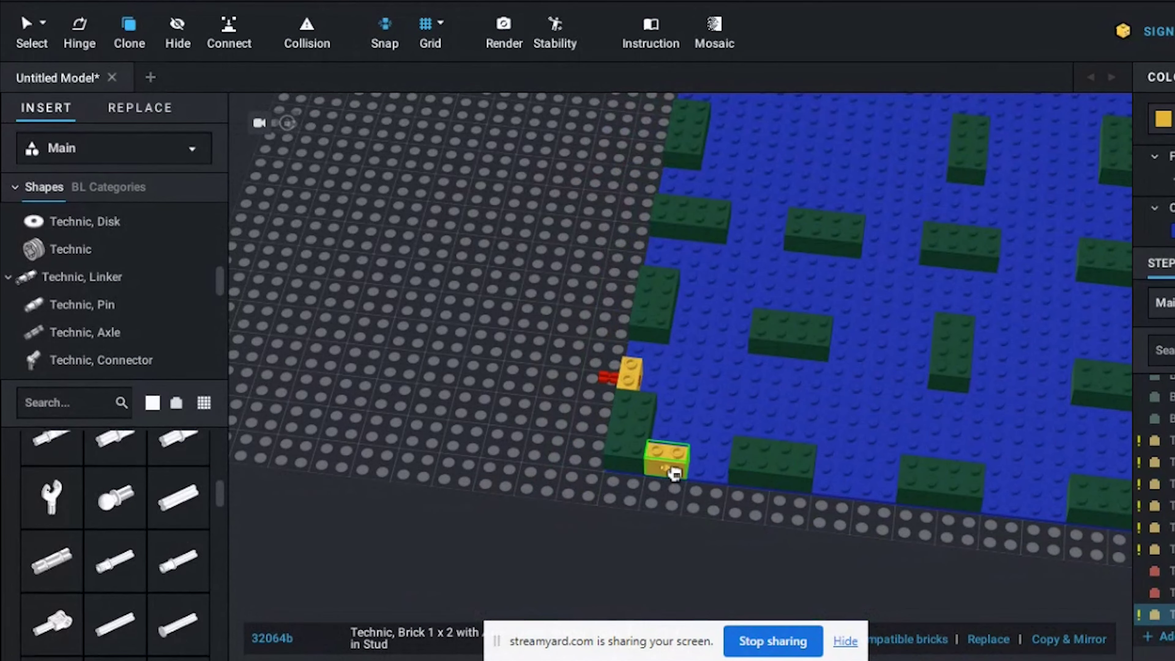
click(673, 471)
middle_drag(798, 496, 587, 472)
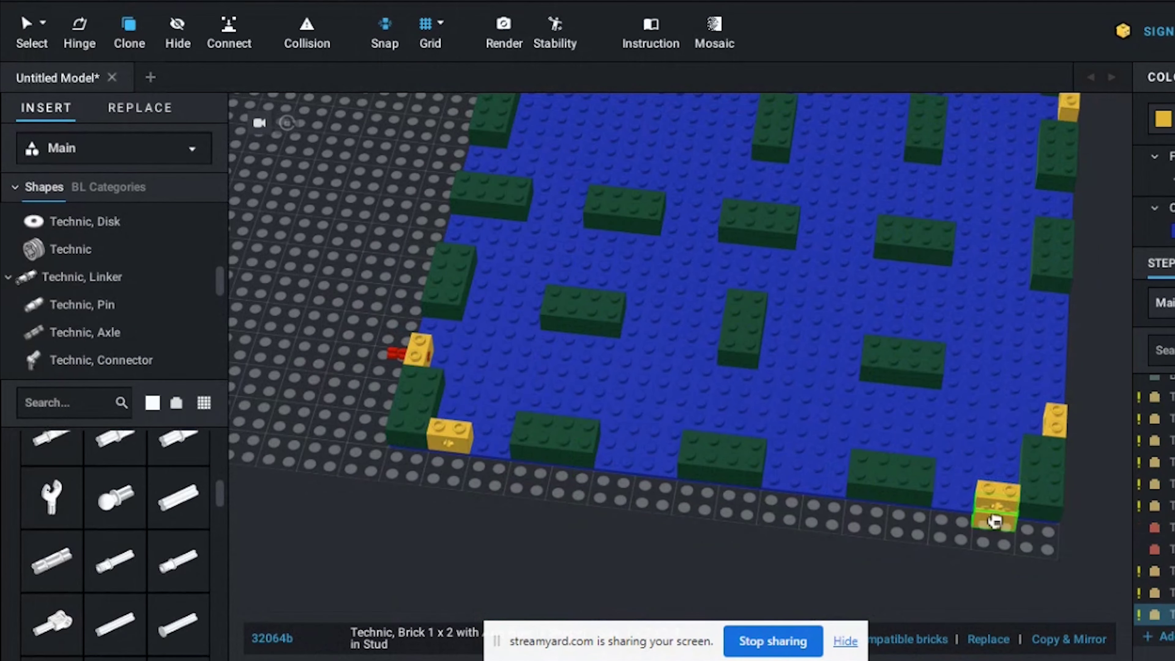
click(999, 512)
Insert a Brick 1 x 2 (3004) and place it directly behind the corner axle-hole brick that holds a red axle.
click(106, 357)
scroll(106, 356, up, 10)
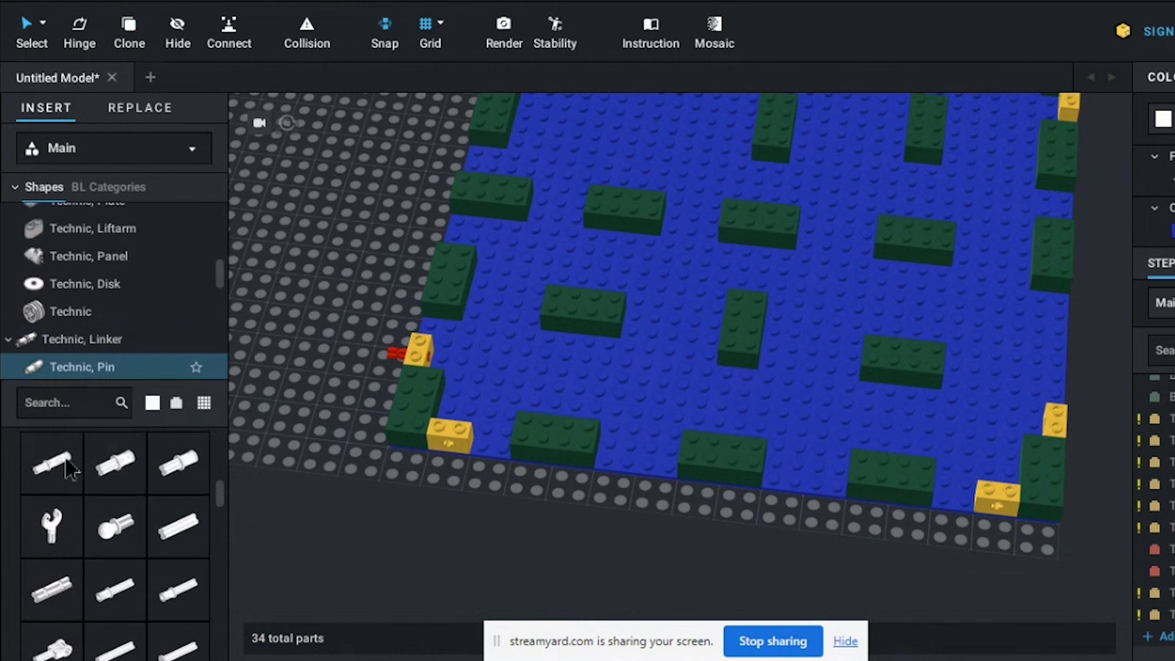
scroll(141, 261, up, 5)
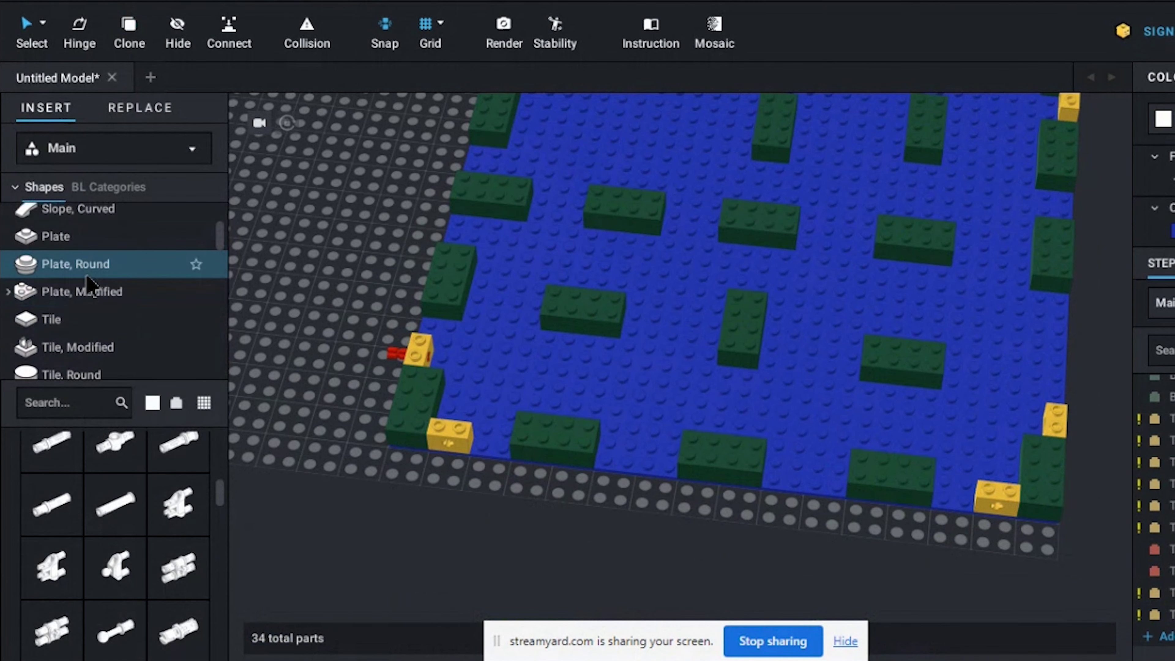
click(90, 220)
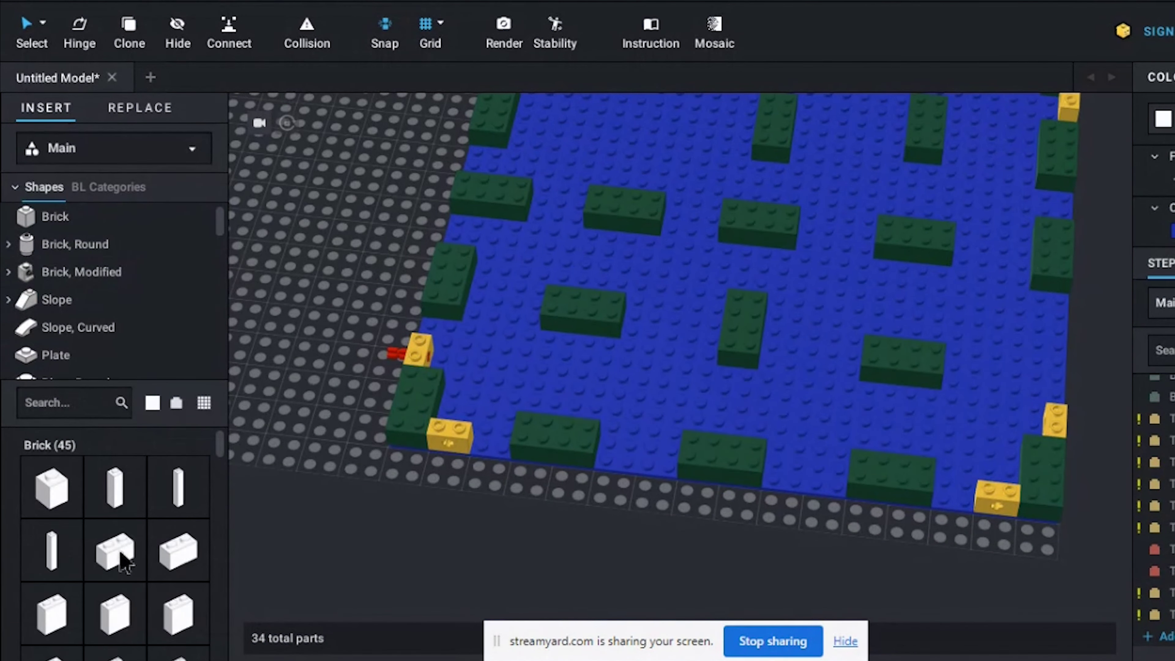
click(116, 553)
right_drag(481, 350, 471, 374)
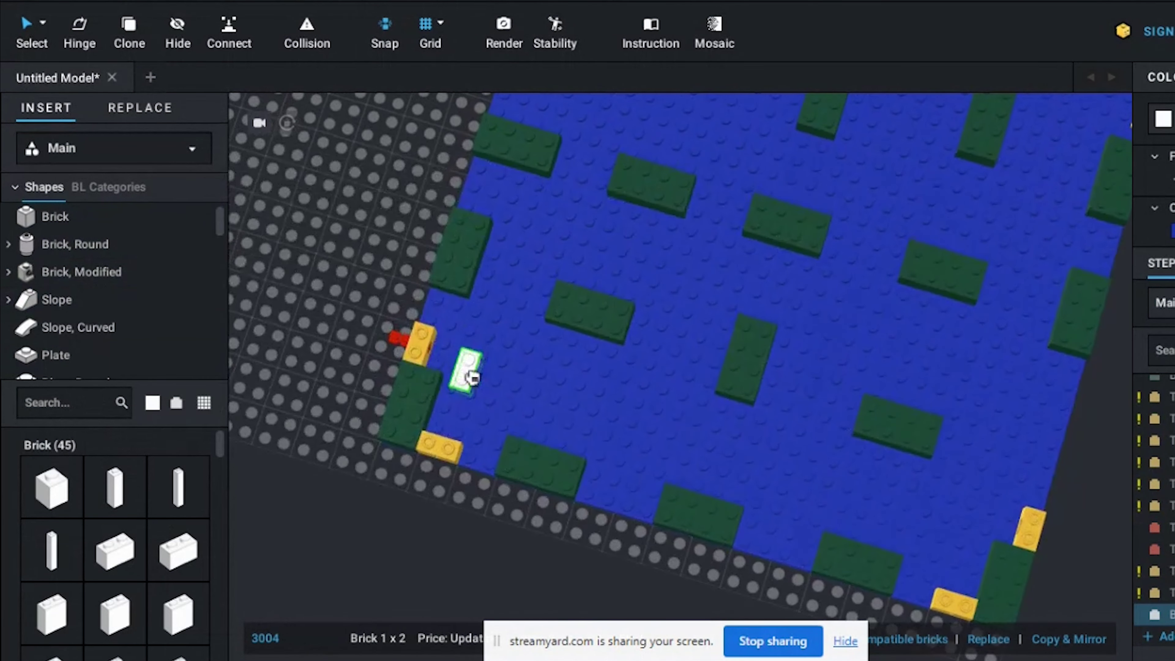
click(455, 356)
Place more 1 x 2 bricks directly behind the other yellow axle-hole bricks around the platform's edges.
click(442, 423)
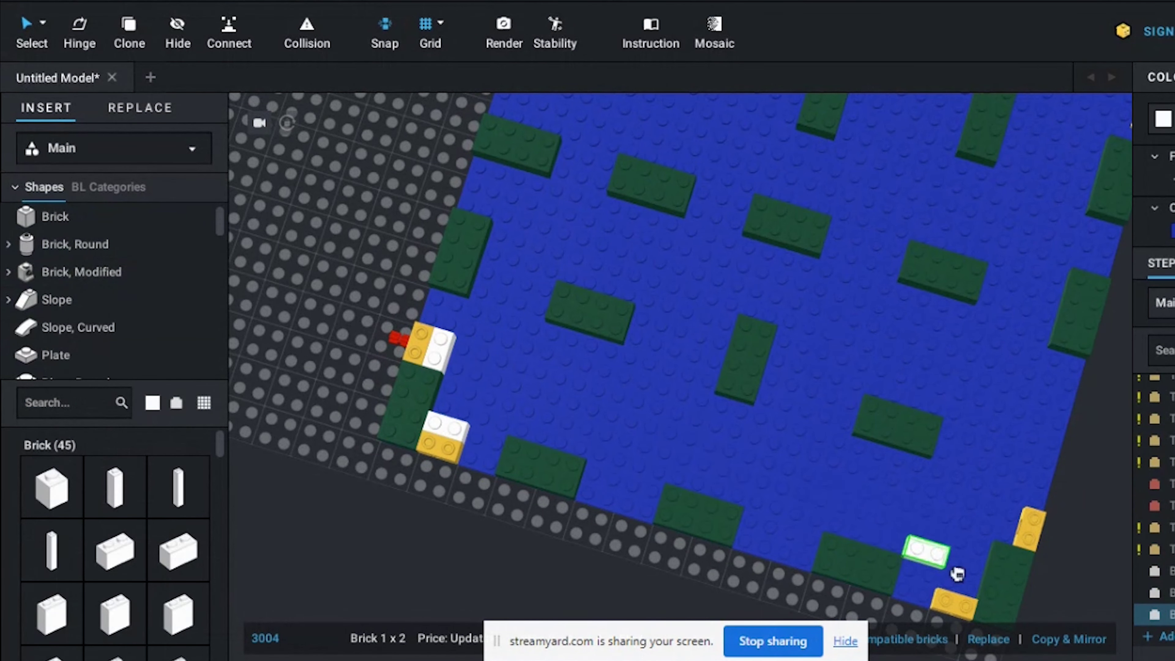
click(965, 585)
scroll(1009, 529, down, 3)
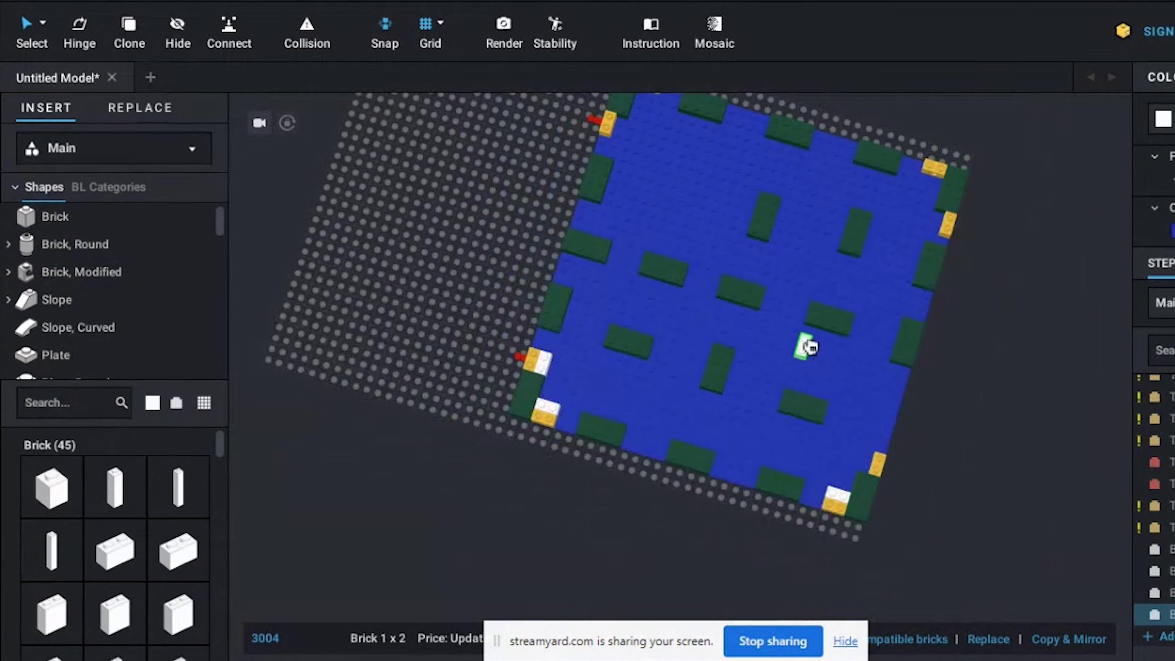
middle_drag(703, 189, 666, 336)
Move a grey Plate 16 x 16 (91405) from beside the baseplate onto the platform's supporting bricks.
scroll(666, 352, up, 5)
scroll(679, 447, down, 4)
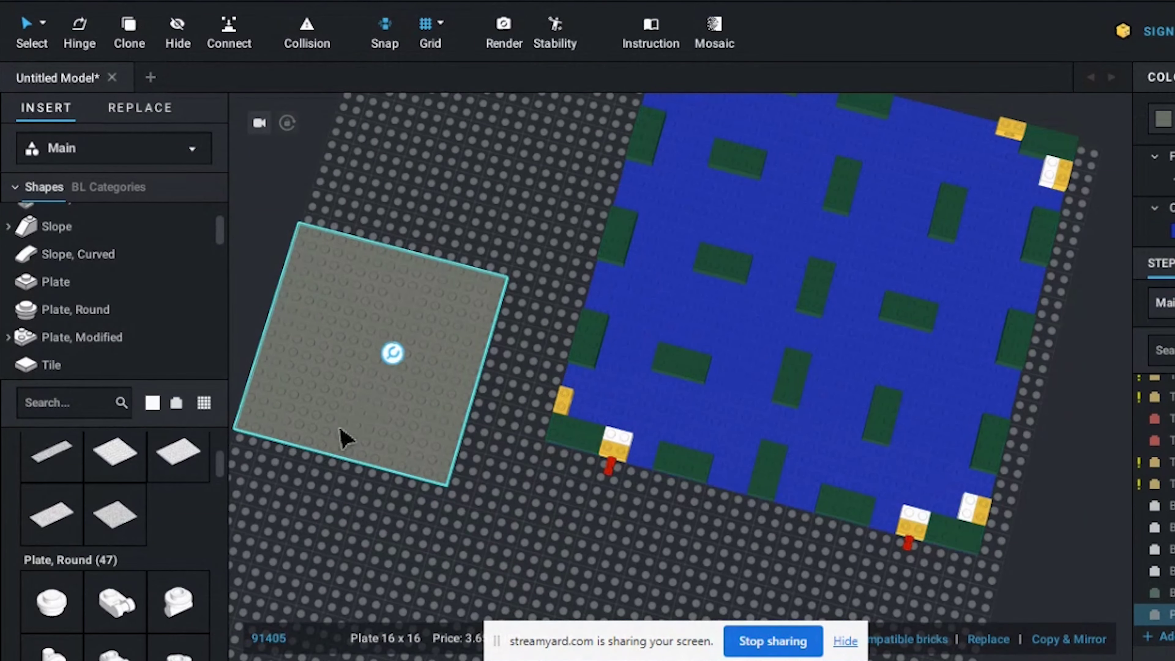
drag(340, 430, 679, 419)
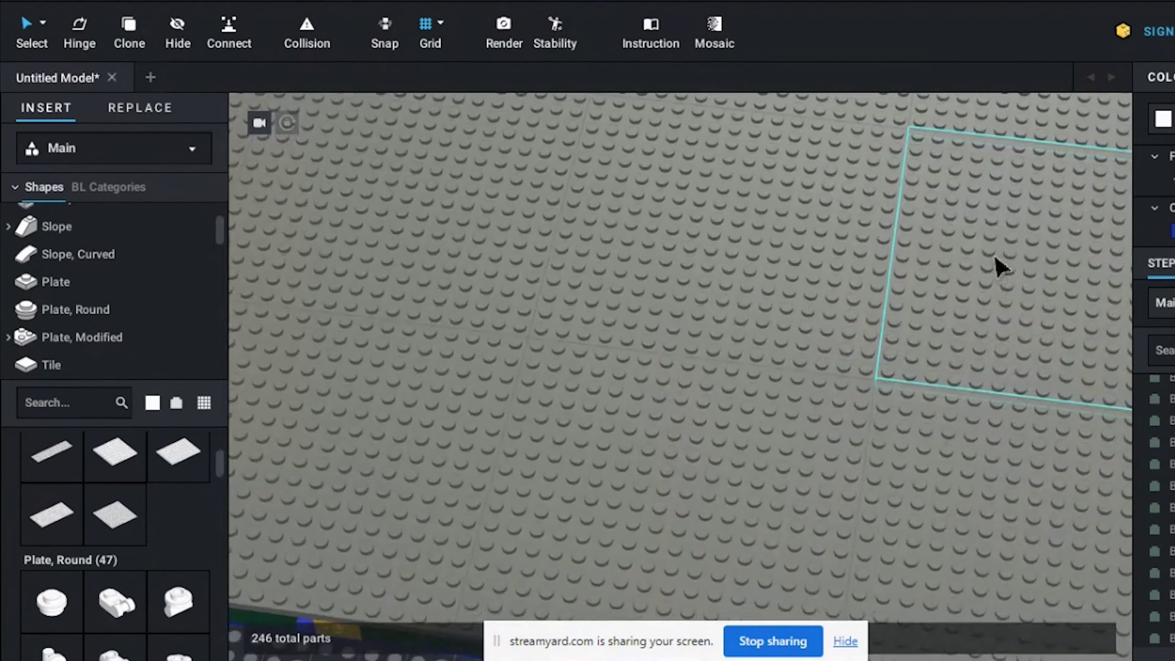
Examine the full layout of joined platforms from several sides, including its flat top surface and the connector bricks along the edges.
scroll(996, 264, down, 4)
scroll(1005, 278, down, 1)
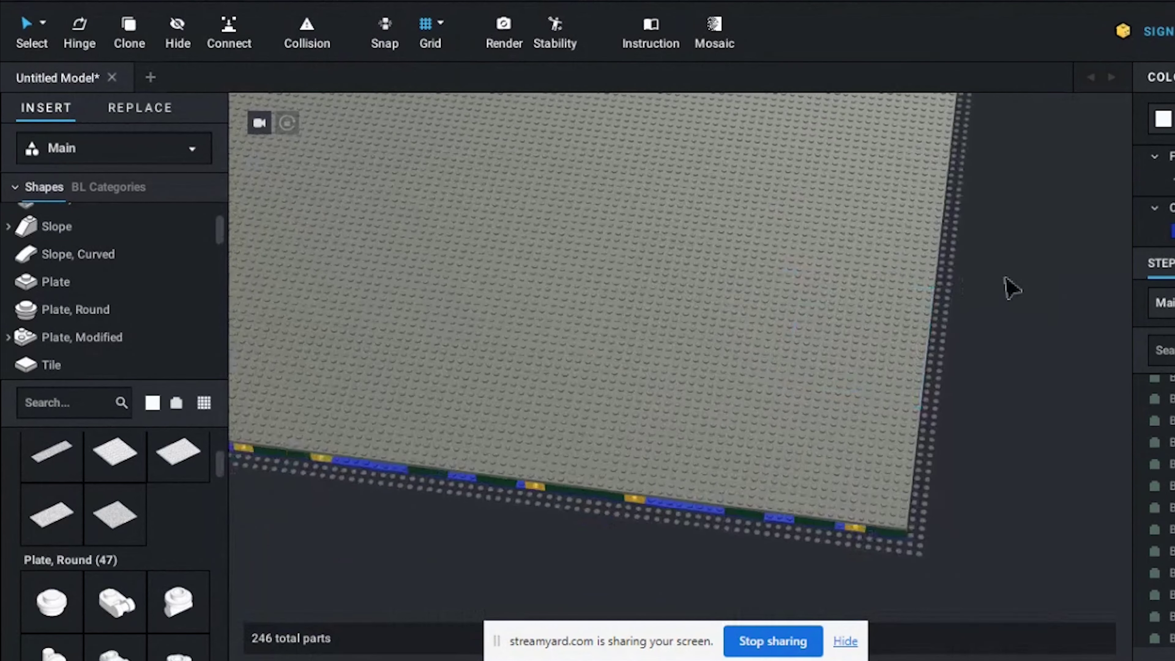
middle_drag(1004, 278, 1058, 352)
scroll(1061, 342, down, 2)
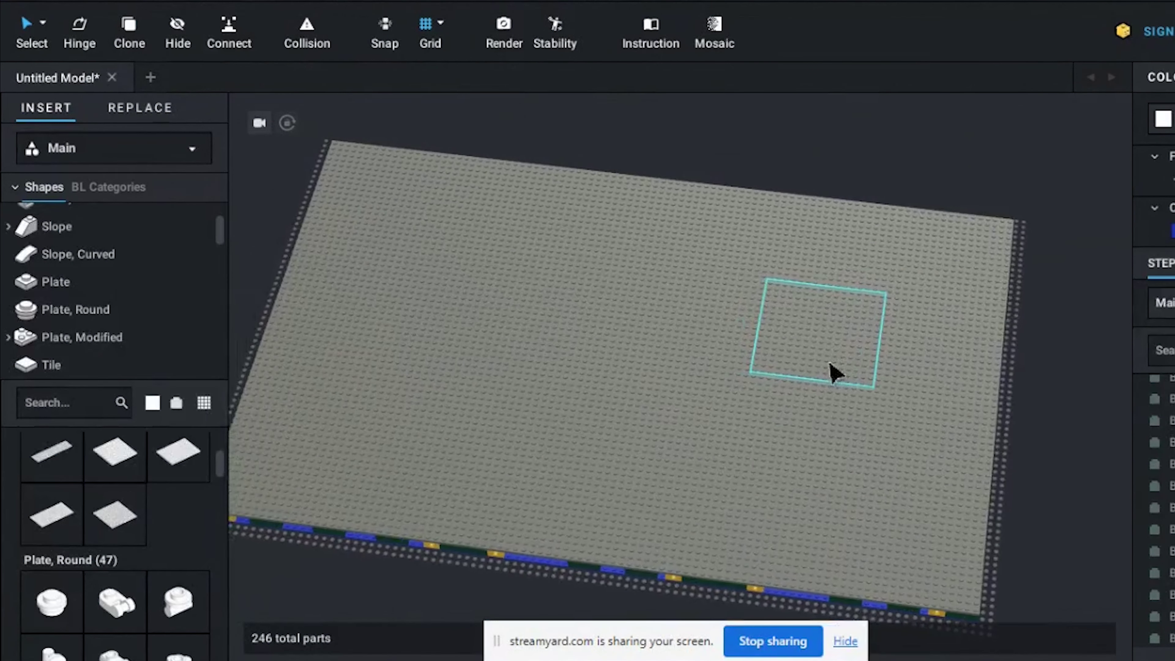
right_drag(834, 373, 781, 488)
scroll(780, 489, down, 3)
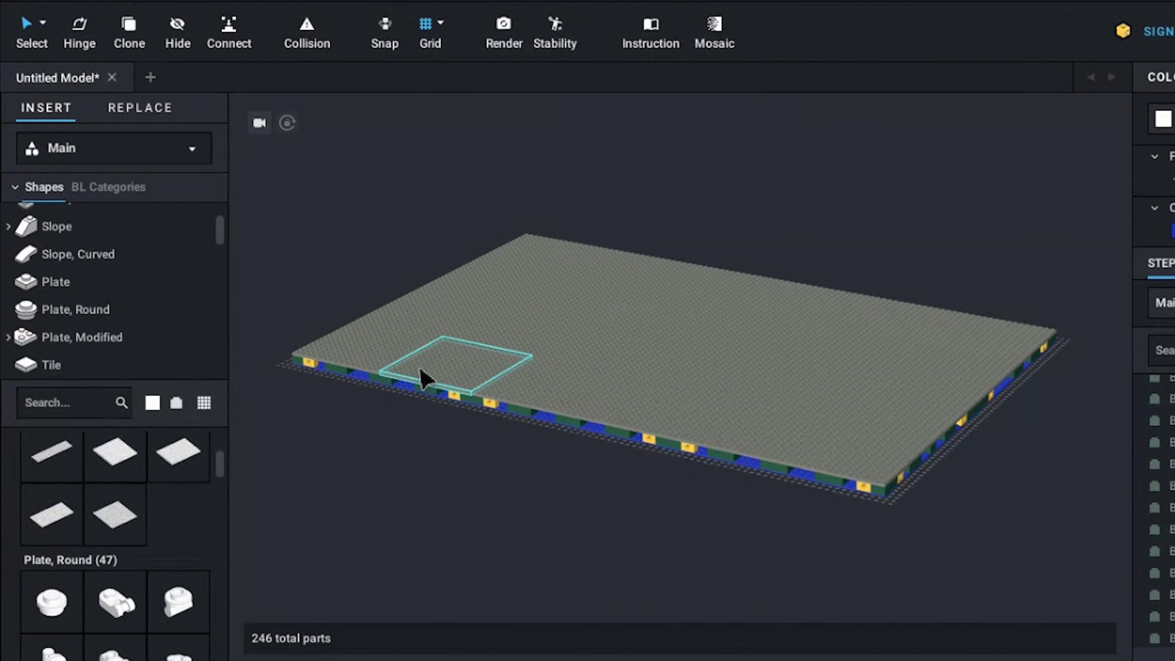
right_drag(420, 378, 459, 378)
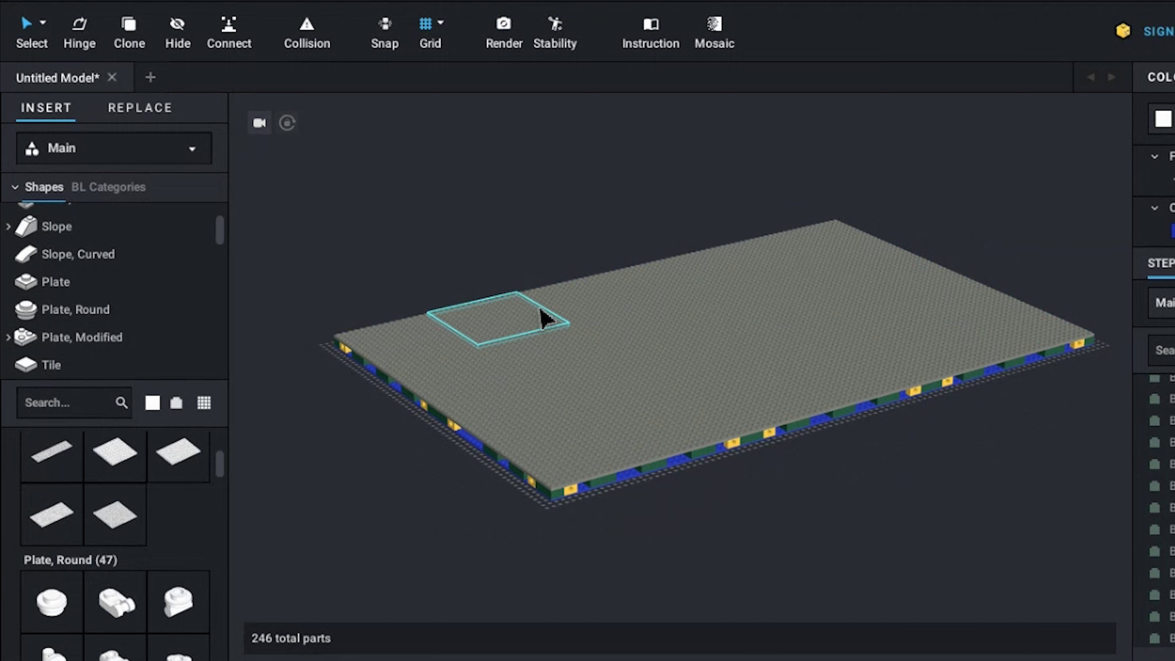
right_drag(687, 320, 680, 328)
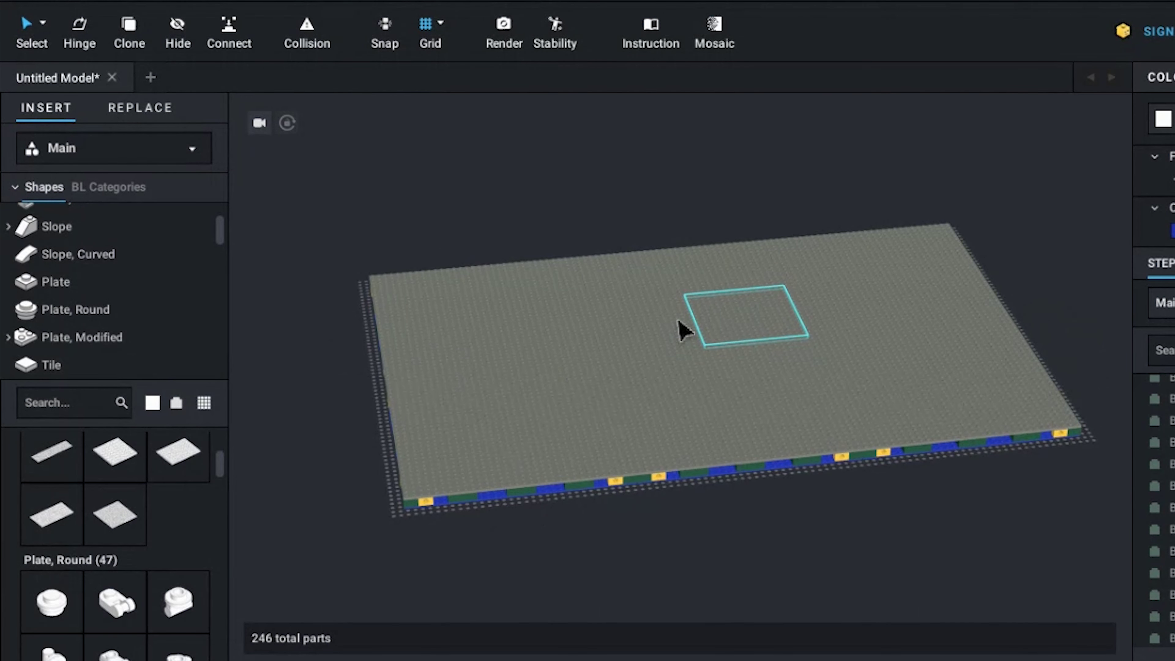
right_drag(678, 321, 668, 316)
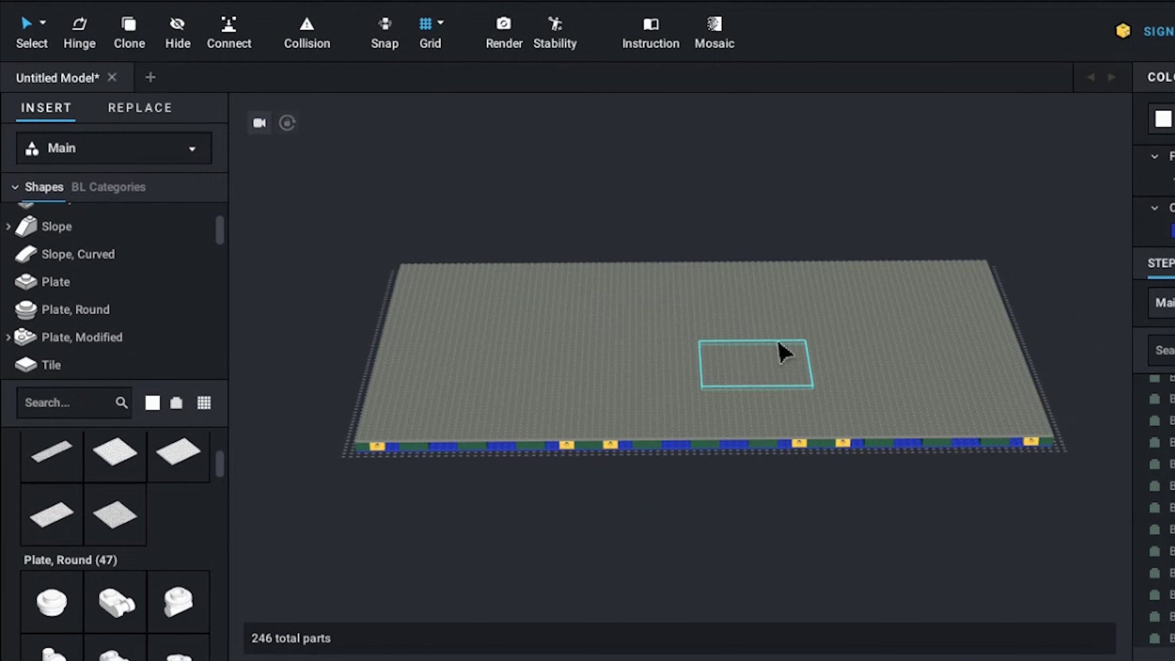
right_drag(779, 342, 770, 342)
scroll(671, 338, up, 3)
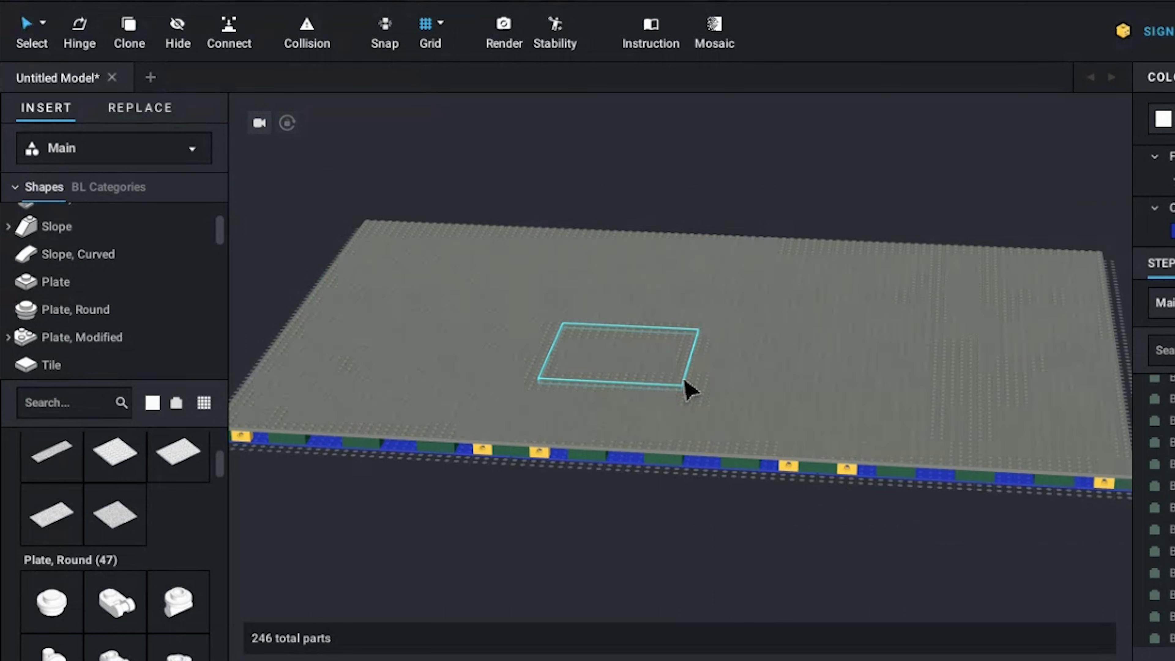
scroll(686, 386, down, 2)
scroll(454, 339, up, 2)
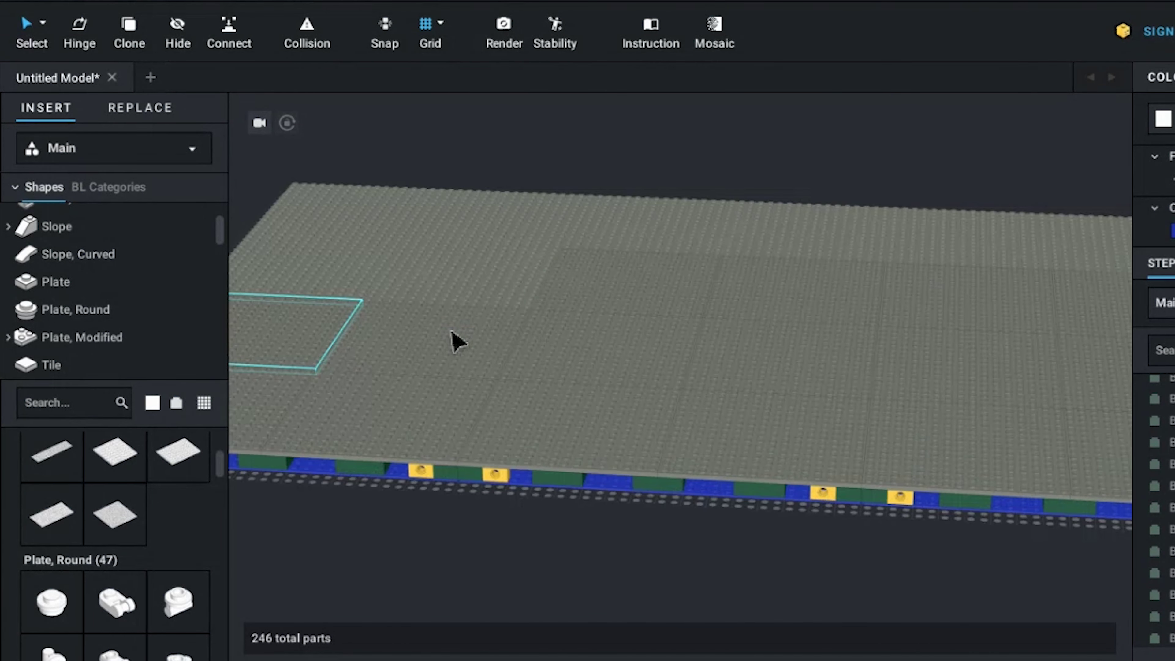
right_drag(451, 331, 524, 220)
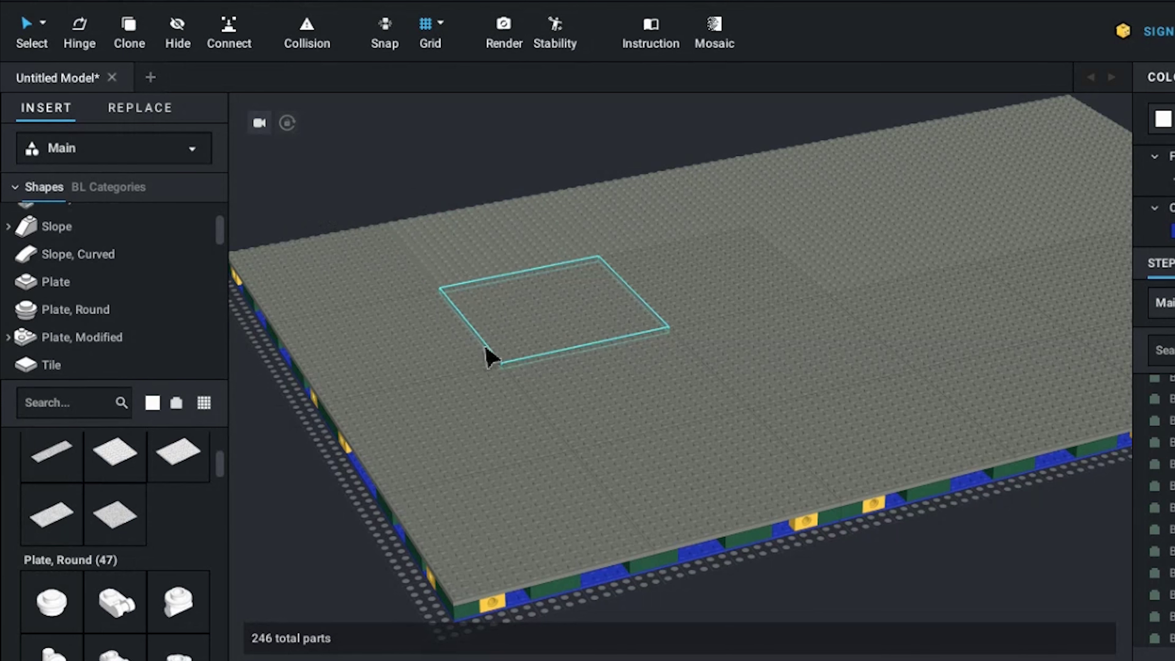
scroll(593, 377, down, 2)
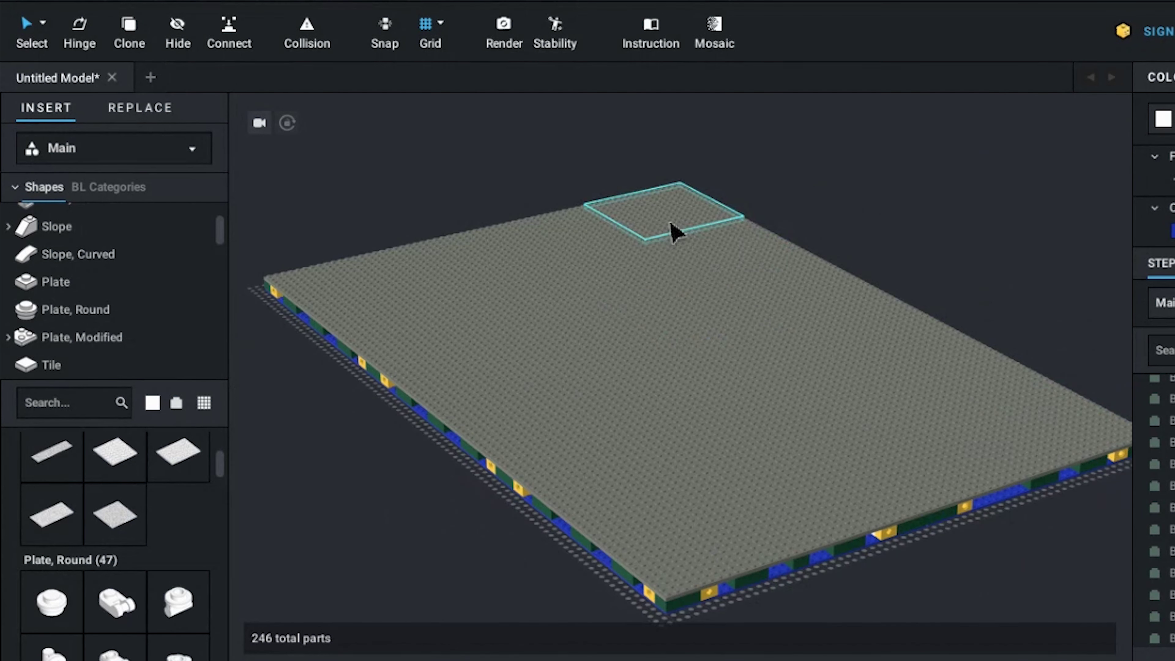
scroll(675, 236, up, 3)
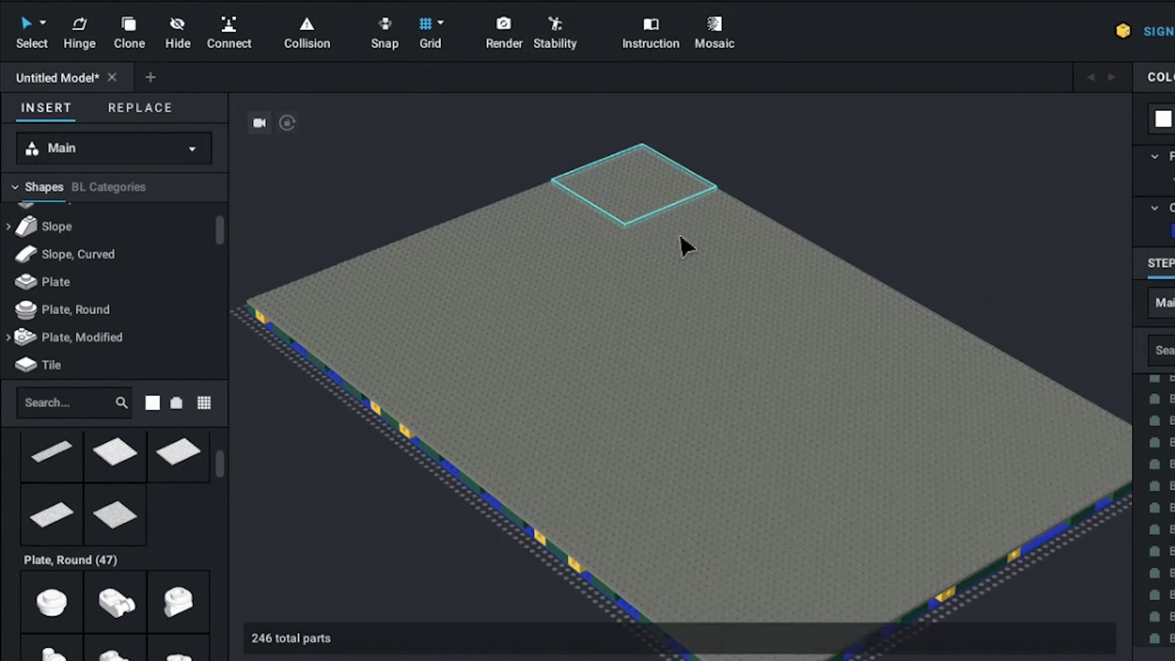